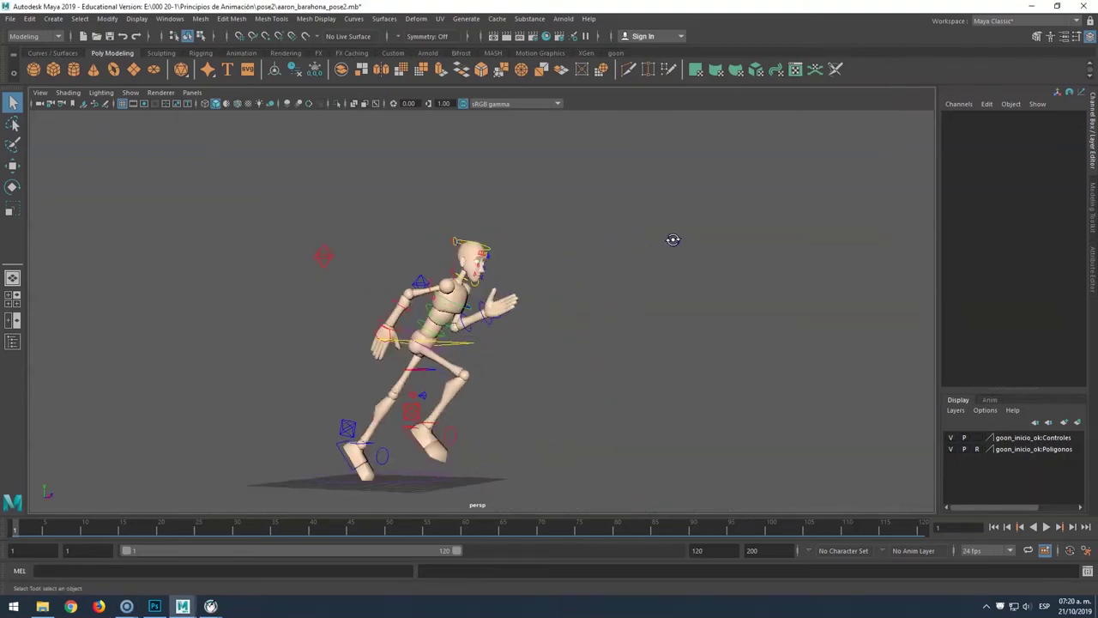
Frame the running mannequin in the perspective view and select the Foot_Left_IK_CTRL control.
click(485, 292)
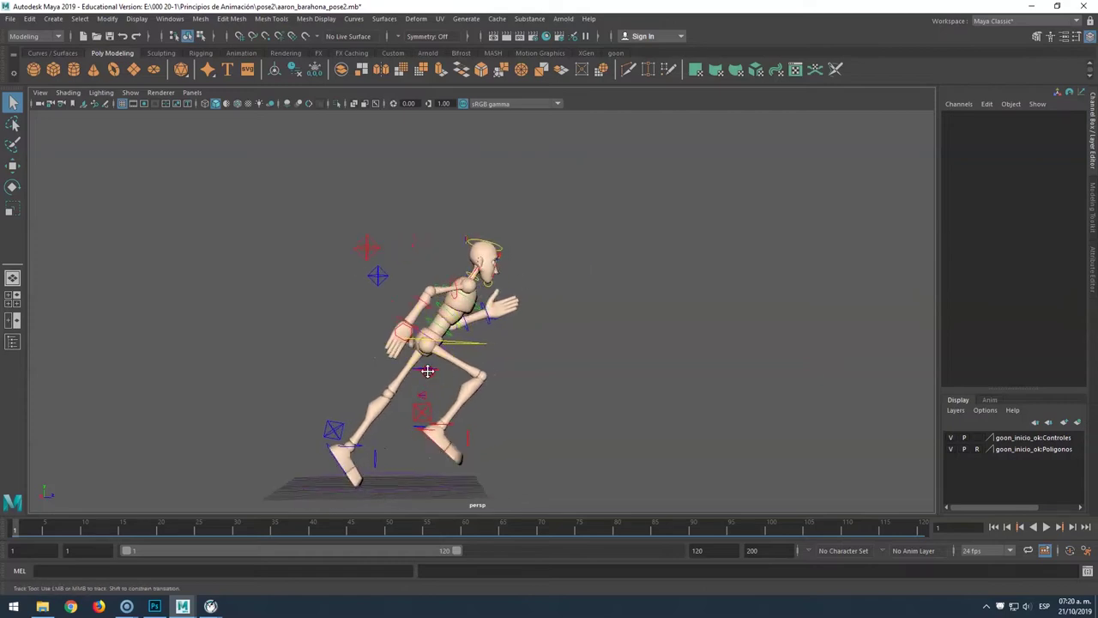
alt+middle_drag(427, 371, 468, 264)
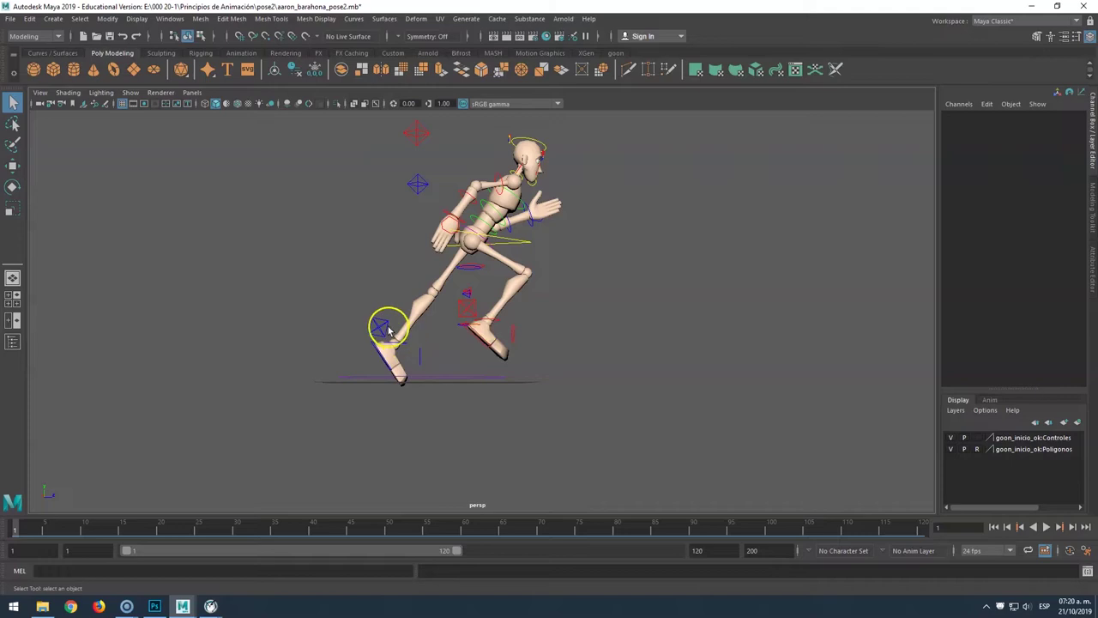
click(381, 328)
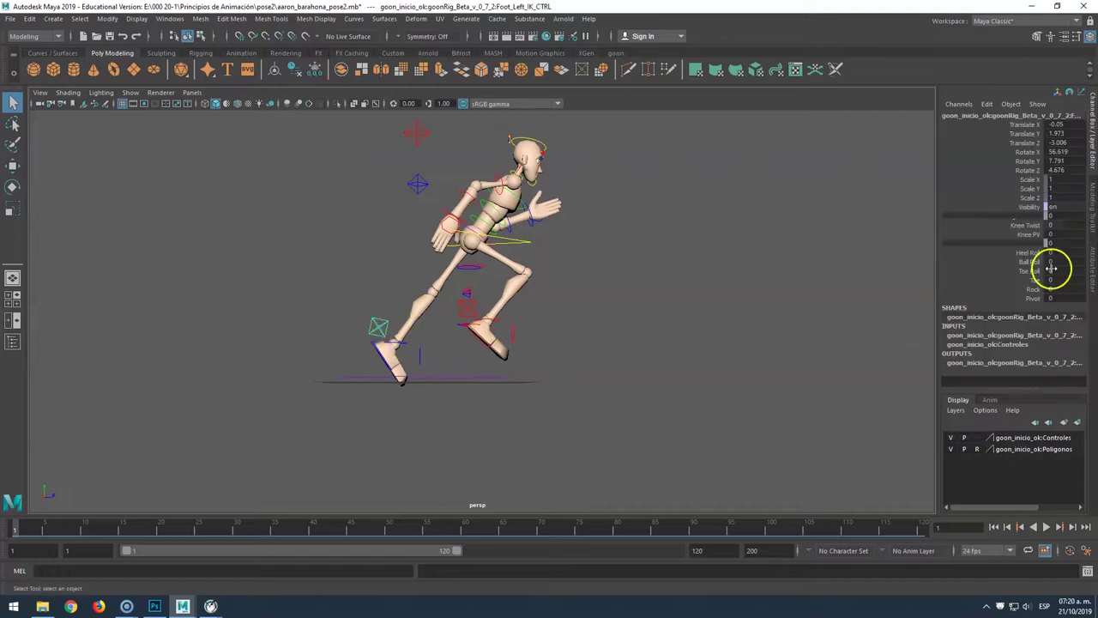
Set the left foot's Heel Roll to 11 and Ball Roll to 15.1, then select the right hand control.
click(1028, 252)
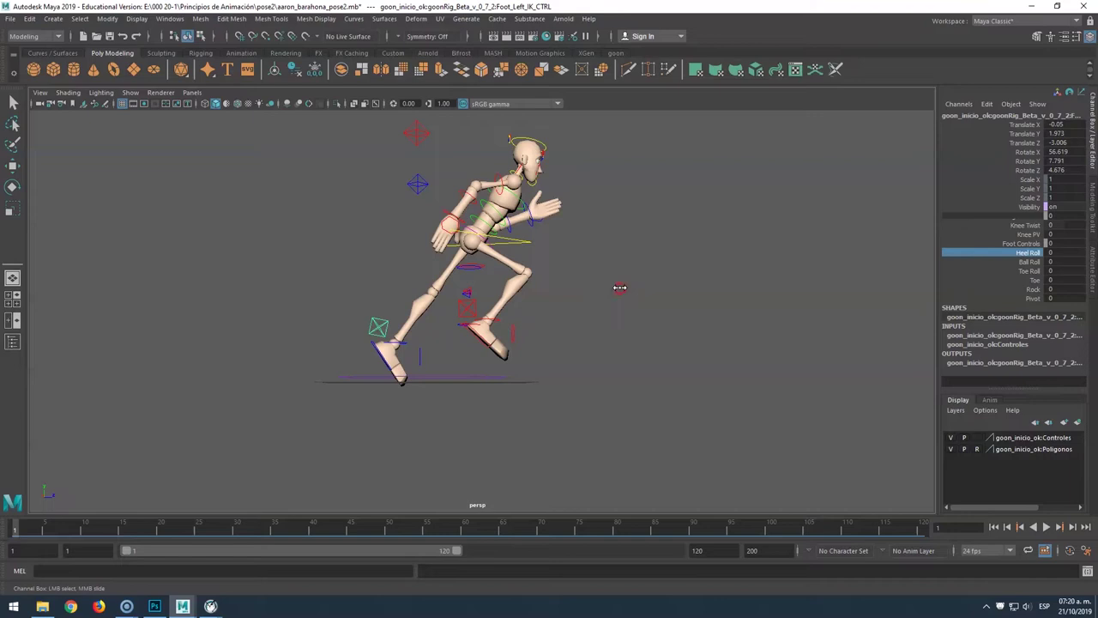
mouse_move(621, 287)
middle_down()
mouse_move(606, 277)
mouse_move(683, 287)
middle_up()
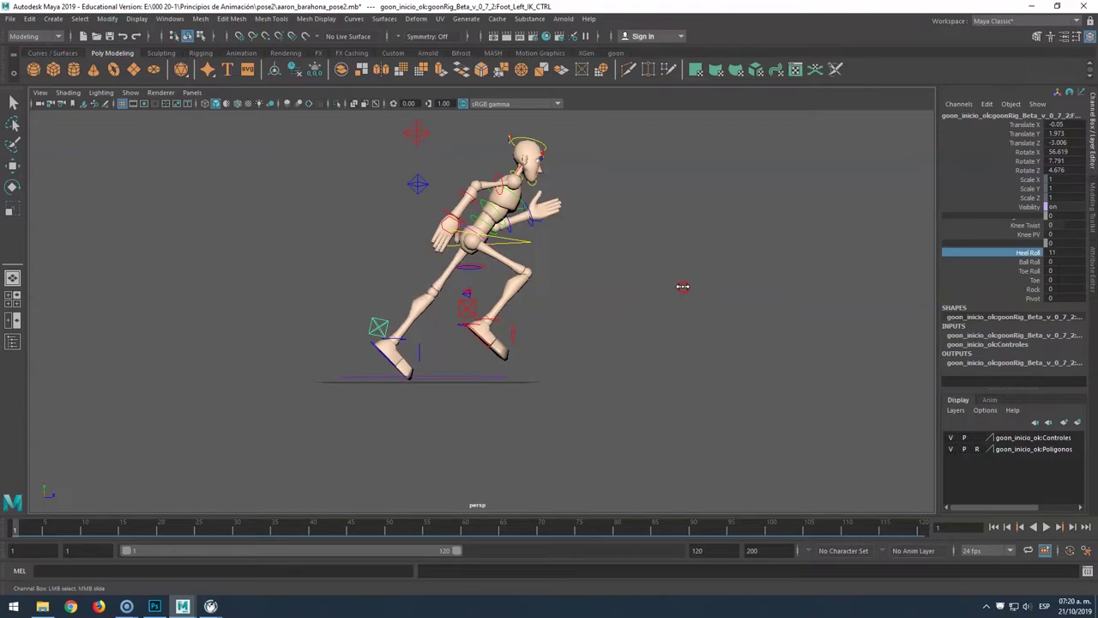
click(1030, 261)
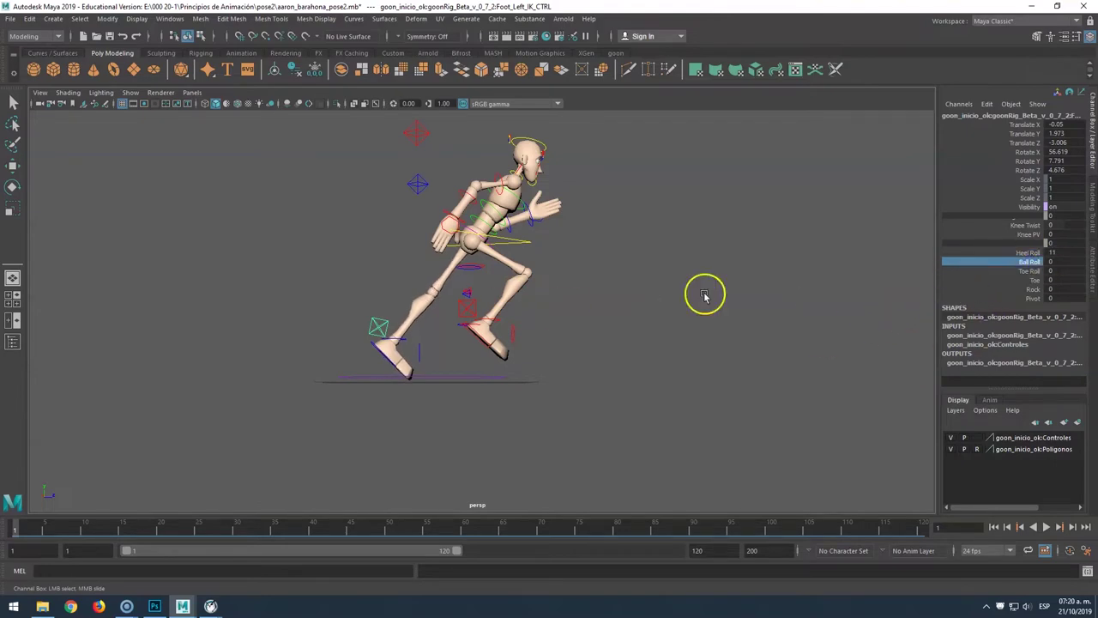
middle_drag(667, 299, 830, 271)
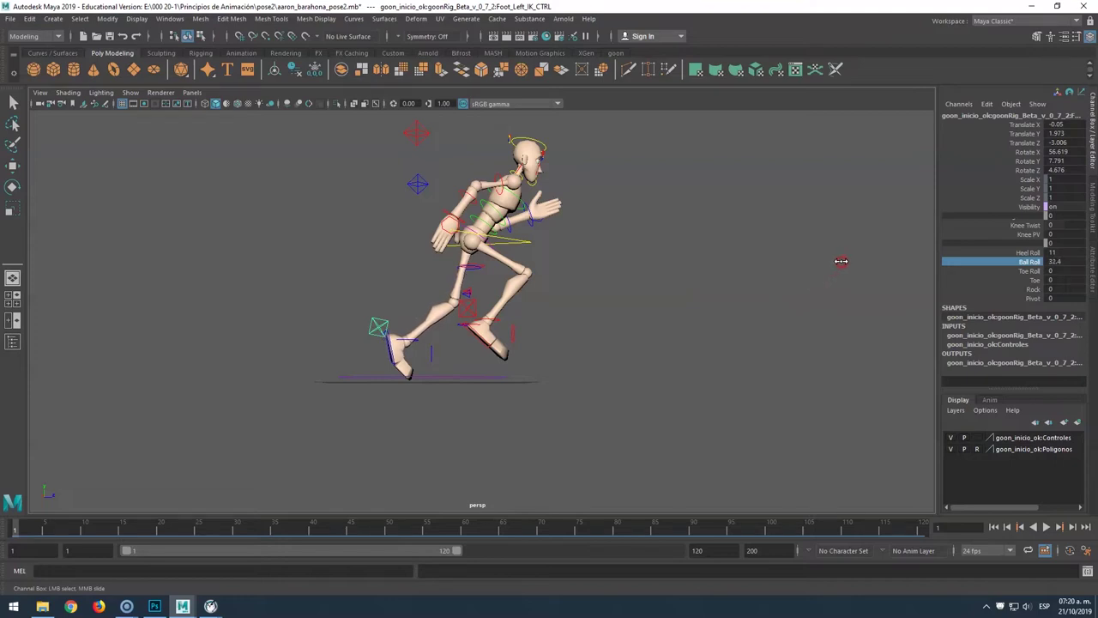
middle_drag(824, 266, 730, 271)
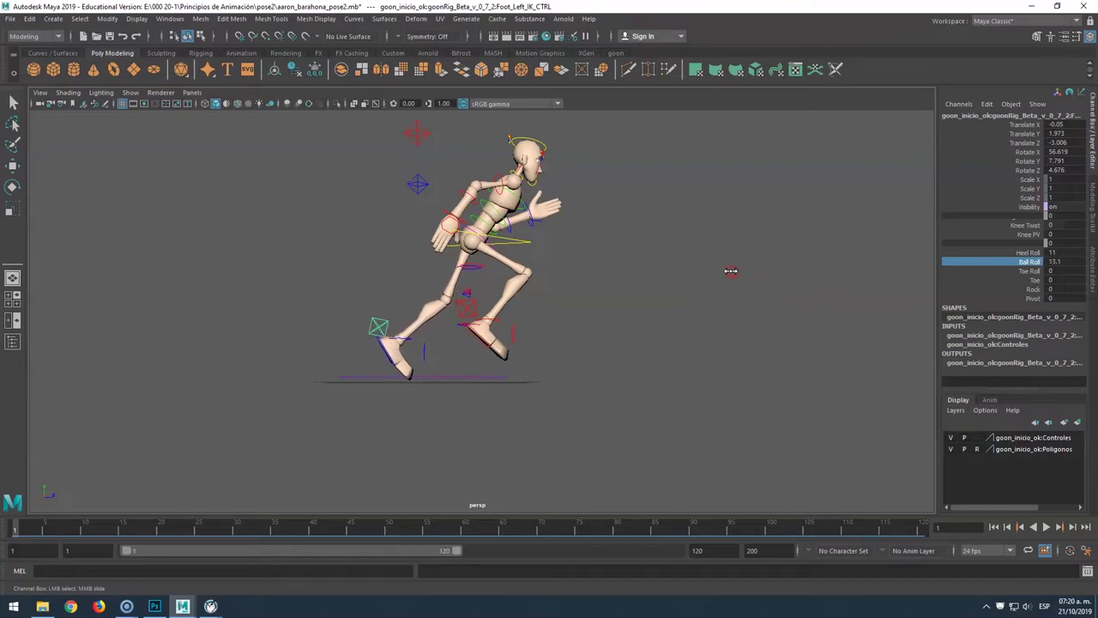
key(q)
click(444, 233)
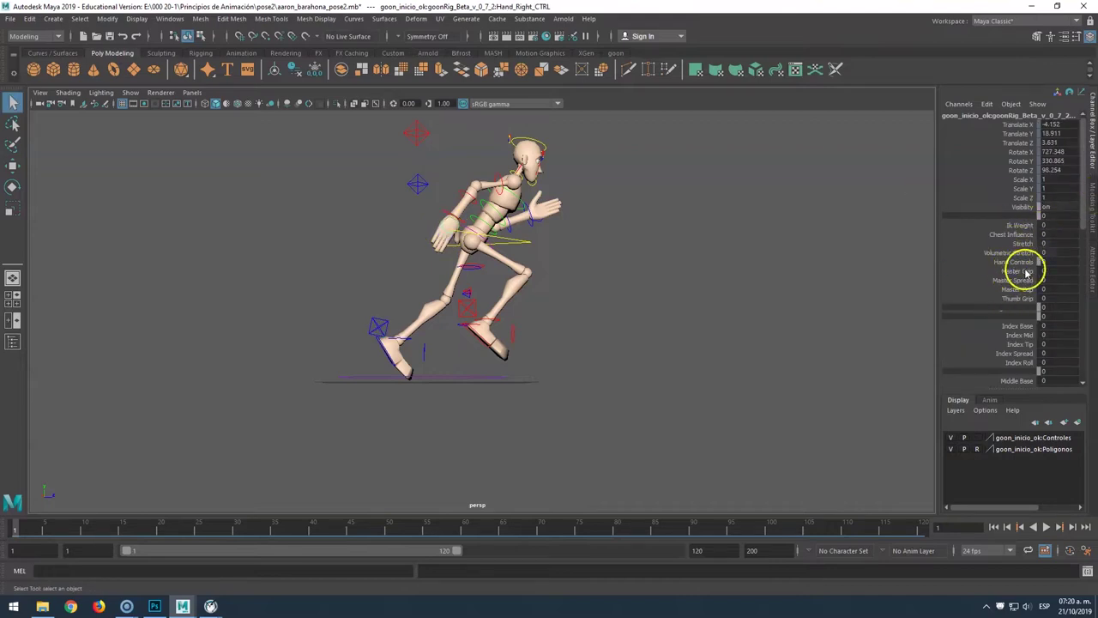
Curl the right hand's fingers with Master Grip and set Master Spread to 3.9.
click(1017, 271)
middle_click(637, 211)
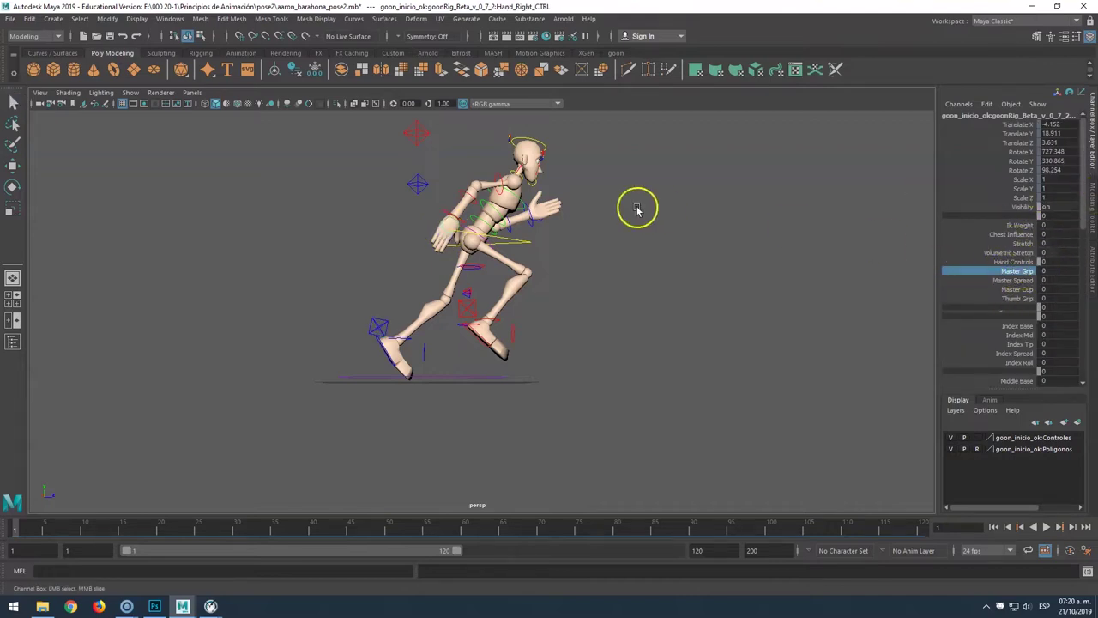
middle_drag(450, 227, 680, 228)
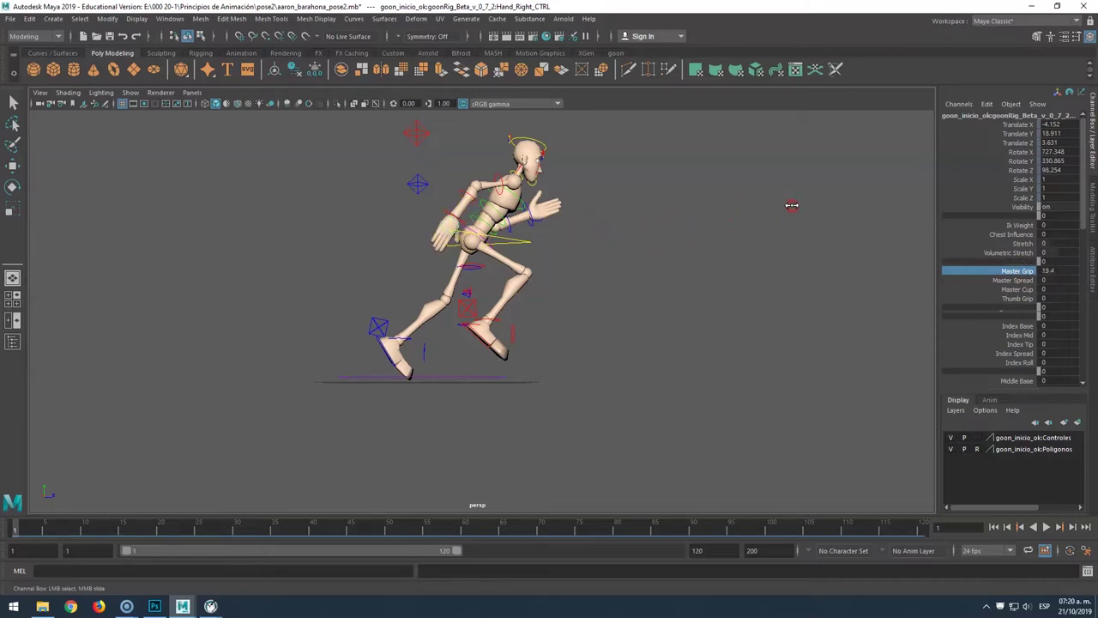
middle_drag(647, 206, 825, 169)
click(1012, 280)
middle_drag(675, 227, 693, 221)
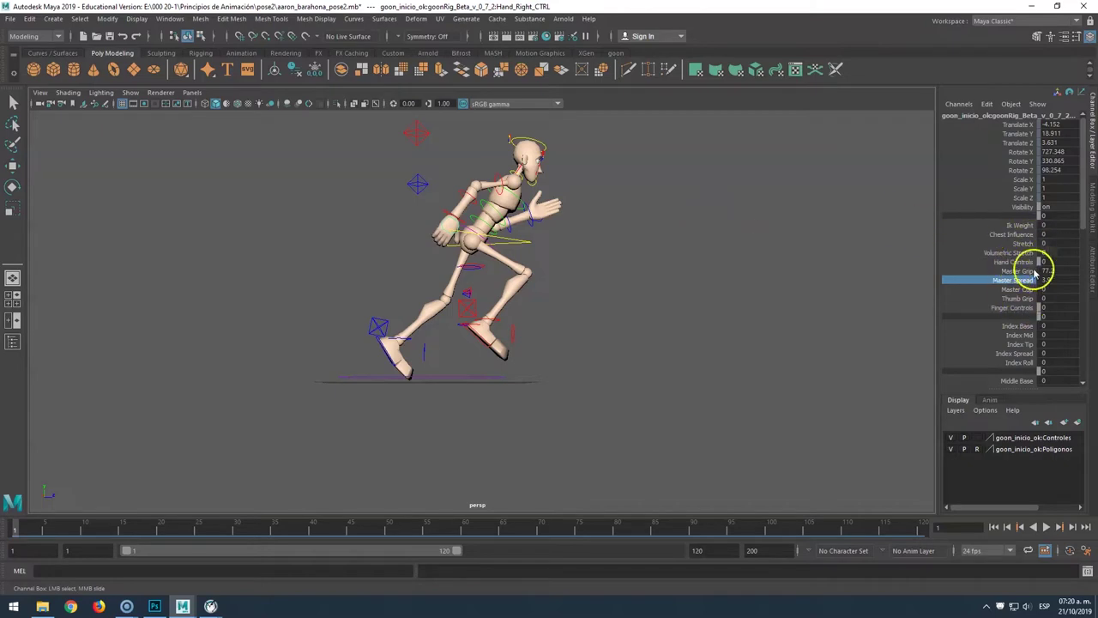
Adjust the right thumb's Thumb Grip and check the hand from the front and side.
click(1018, 299)
middle_drag(589, 225, 720, 211)
click(610, 253)
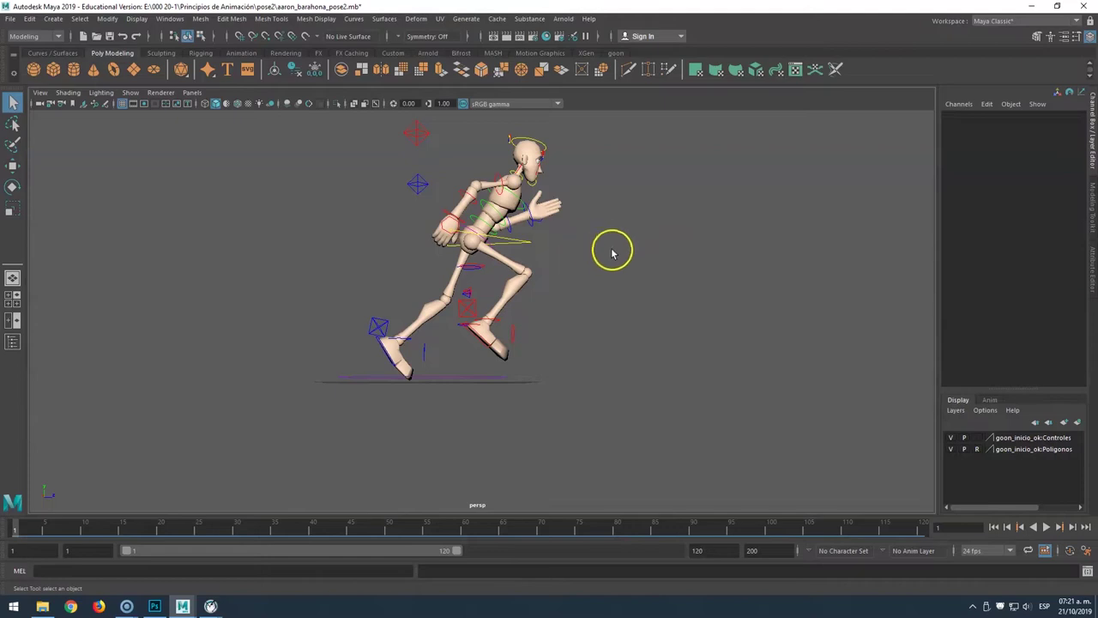
alt+drag(630, 252, 439, 262)
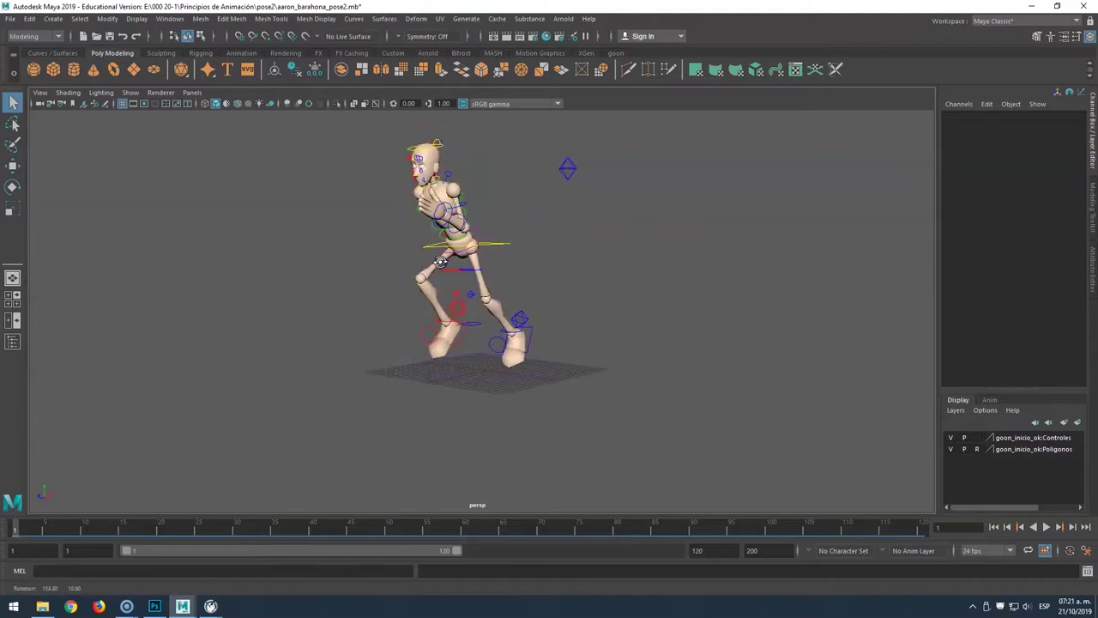
click(437, 211)
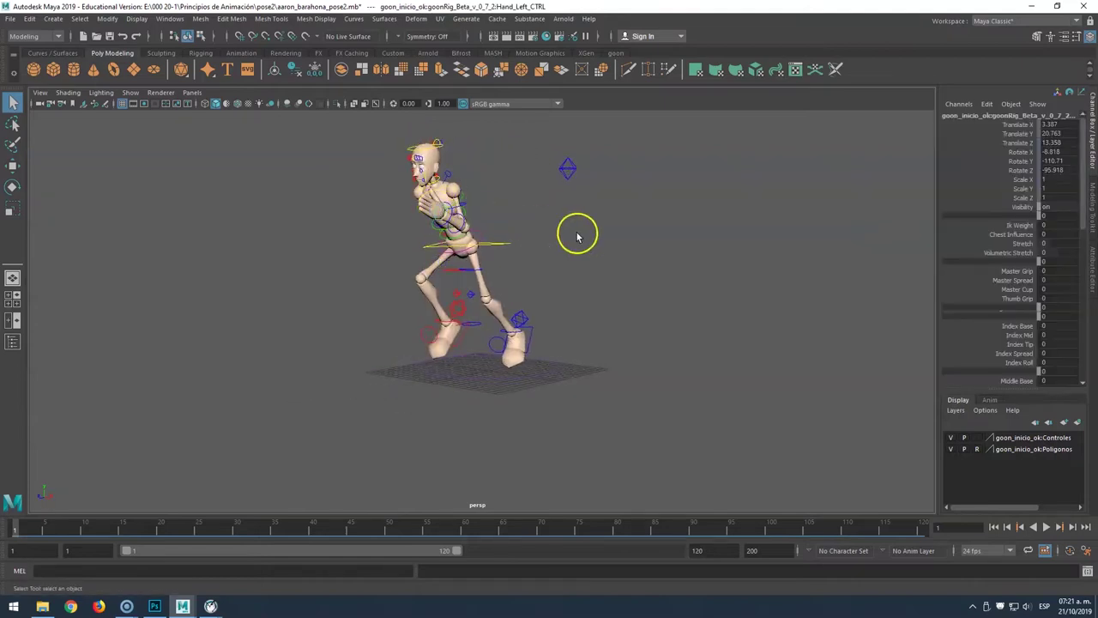
mouse_move(534, 240)
alt+middle_down()
mouse_move(628, 239)
mouse_move(564, 251)
alt+middle_up()
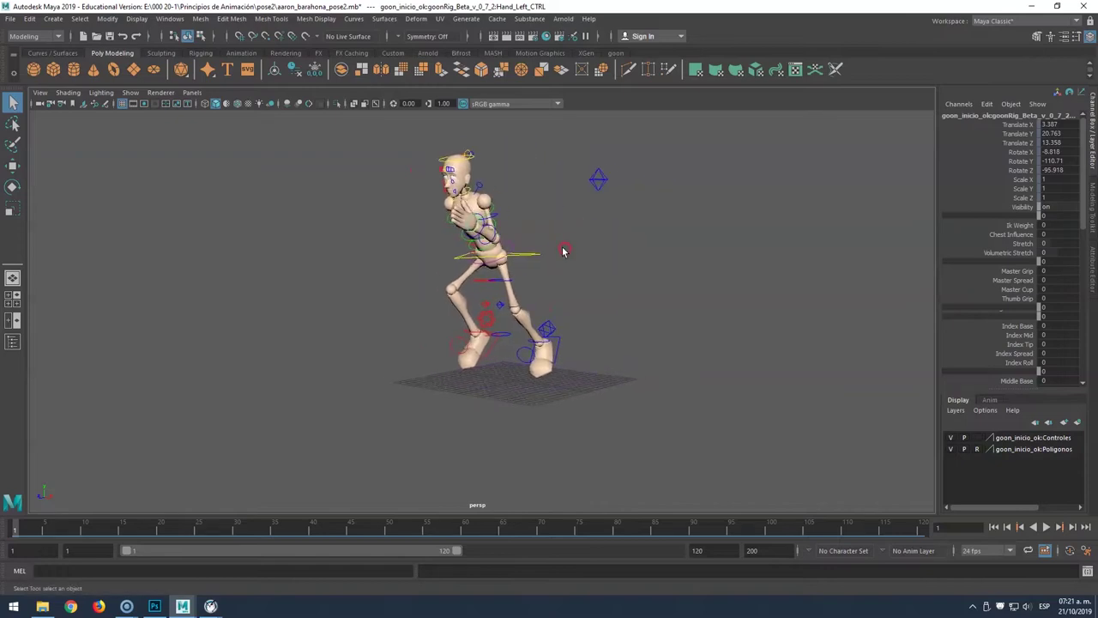
alt+drag(561, 240, 633, 241)
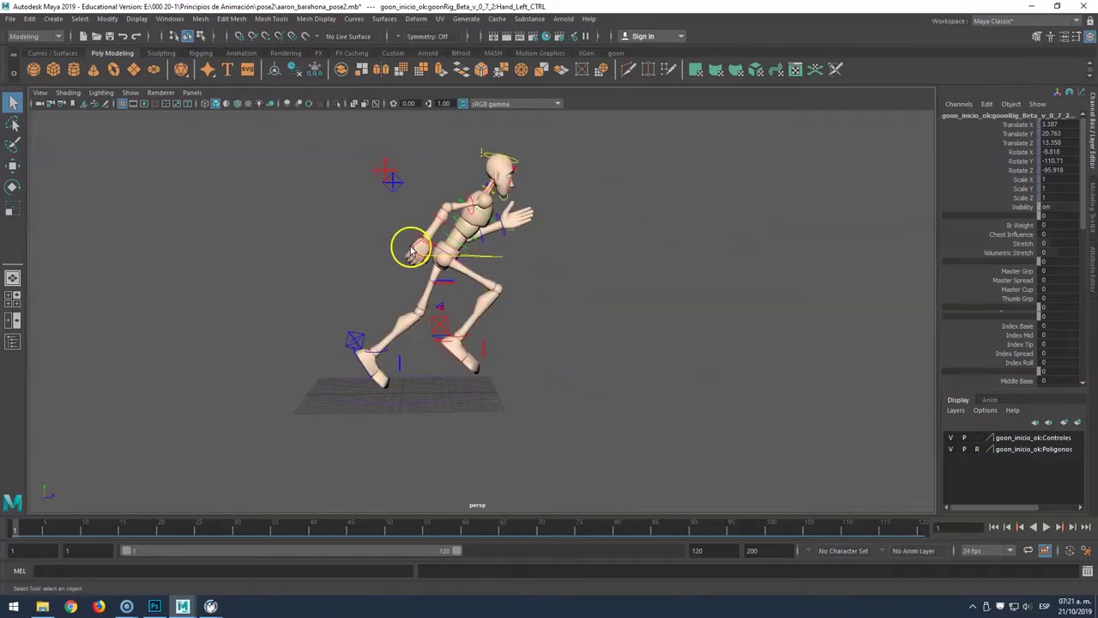
click(417, 253)
mouse_move(534, 274)
alt+mouse_down()
mouse_move(365, 282)
mouse_move(404, 283)
alt+mouse_up()
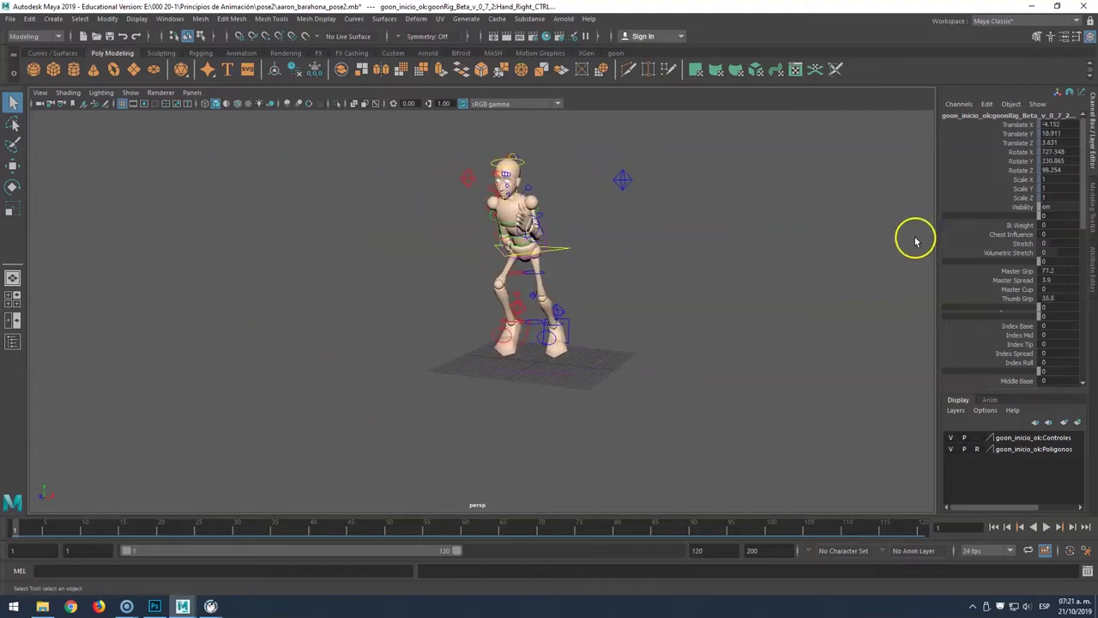
Tighten Master Grip to 144.2 with Thumb Grip about 93.8, inspecting the fist from several angles.
click(1013, 272)
middle_drag(755, 229, 755, 214)
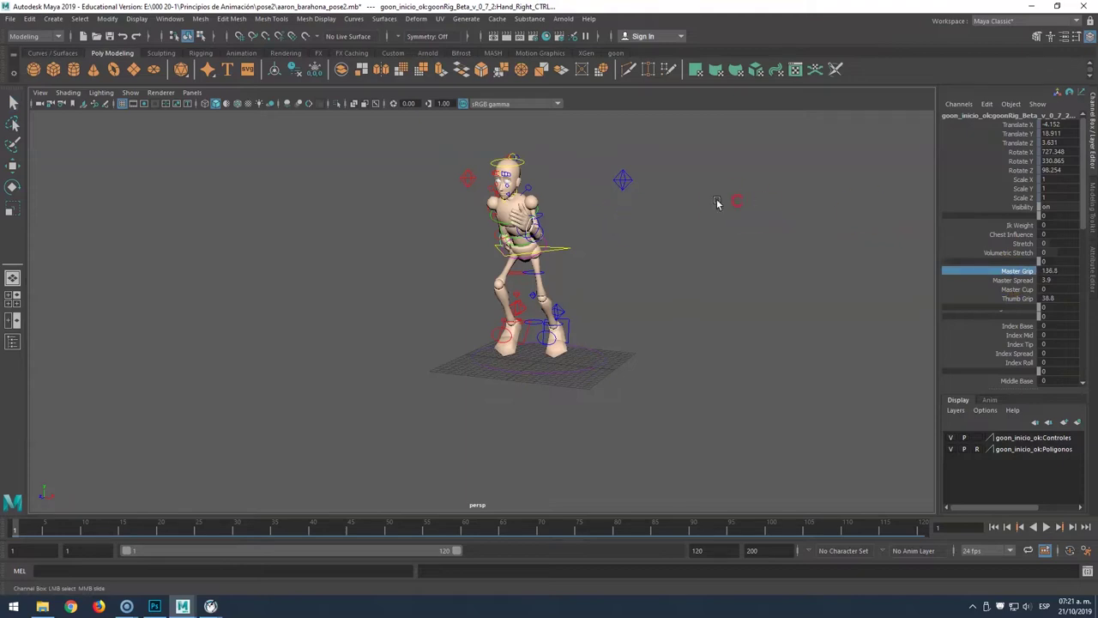
mouse_move(607, 208)
alt+mouse_down()
mouse_move(490, 186)
mouse_move(549, 184)
mouse_move(483, 184)
alt+mouse_up()
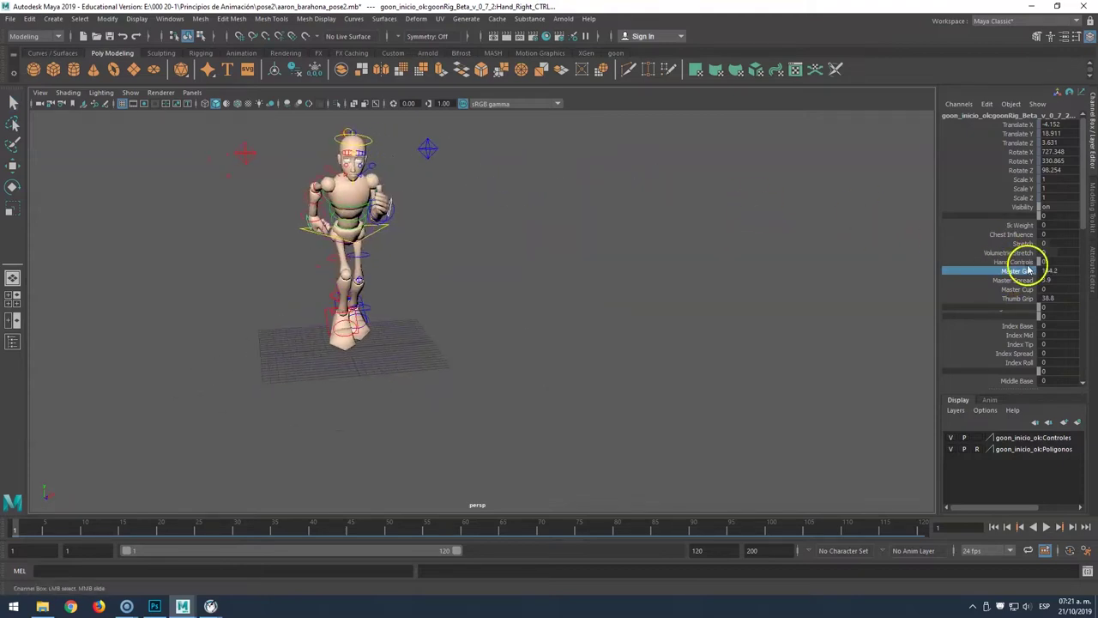
click(1020, 299)
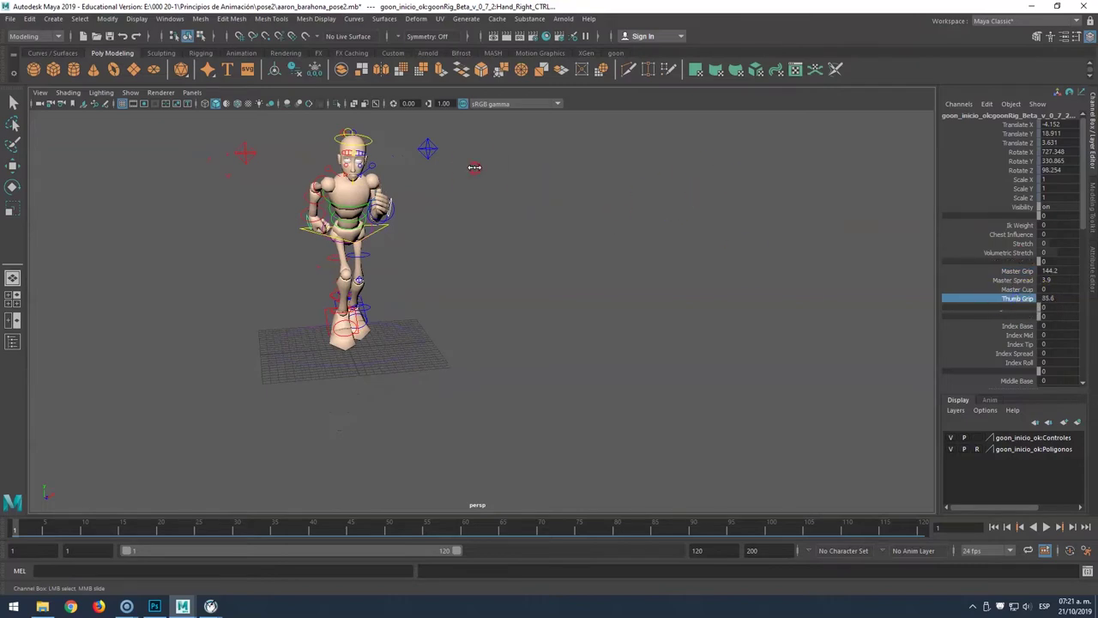
mouse_move(500, 174)
middle_down()
mouse_move(455, 209)
mouse_move(582, 229)
middle_up()
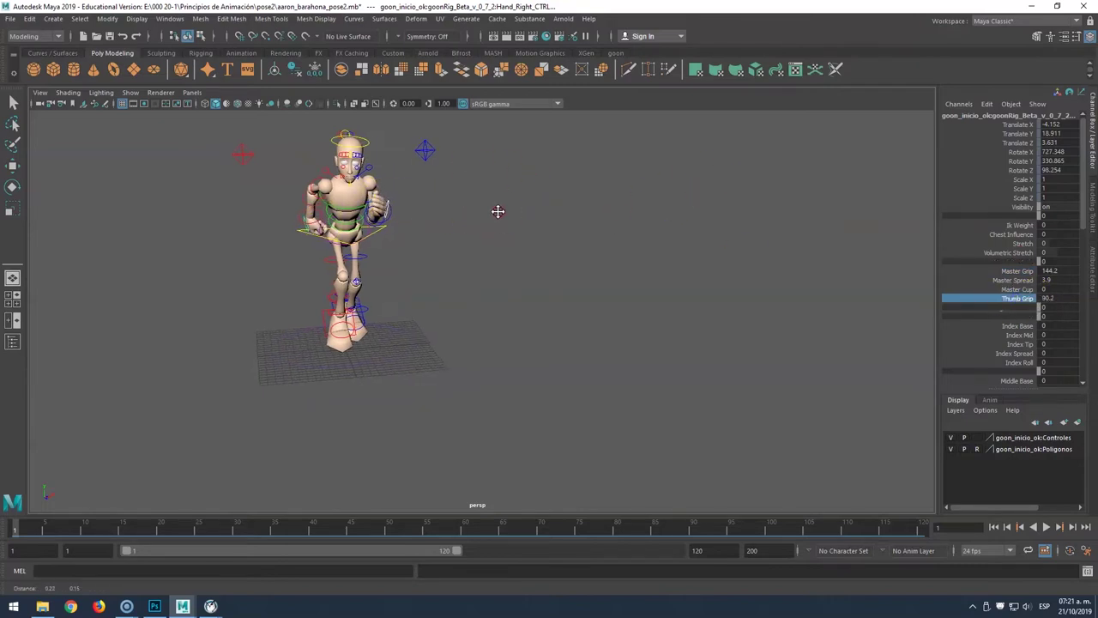
alt+drag(581, 229, 480, 202)
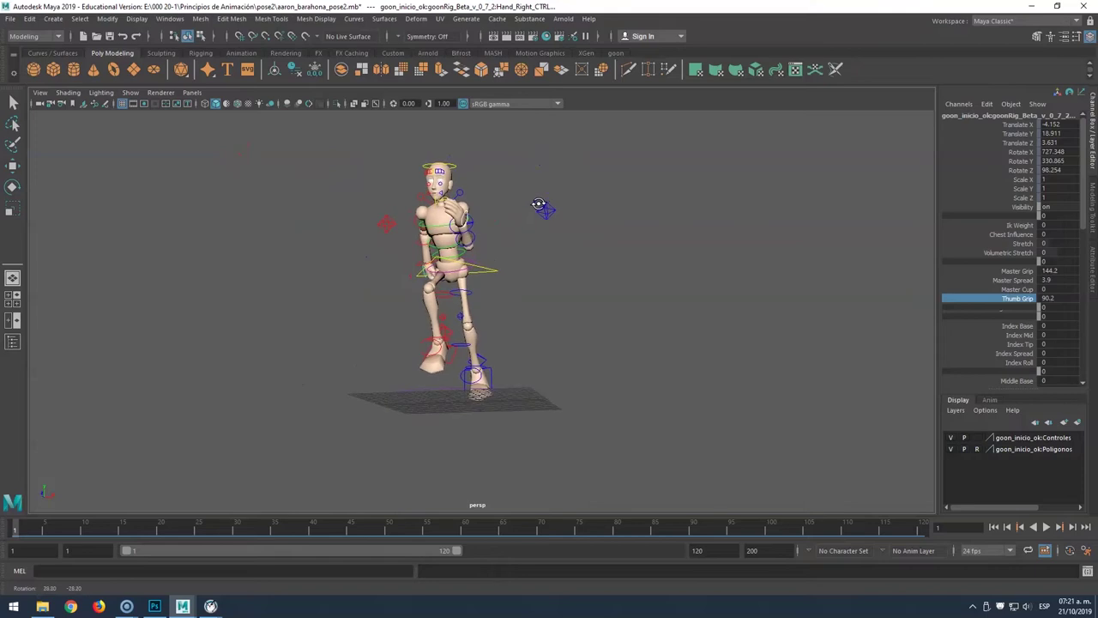
alt+drag(559, 248, 482, 264)
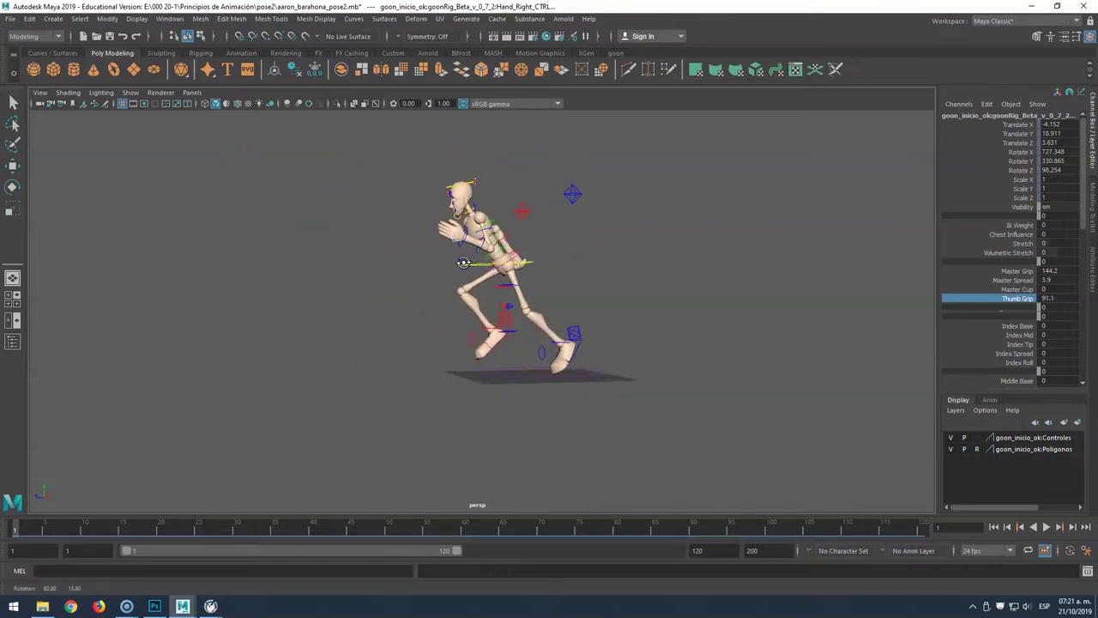
alt+drag(479, 211, 471, 159)
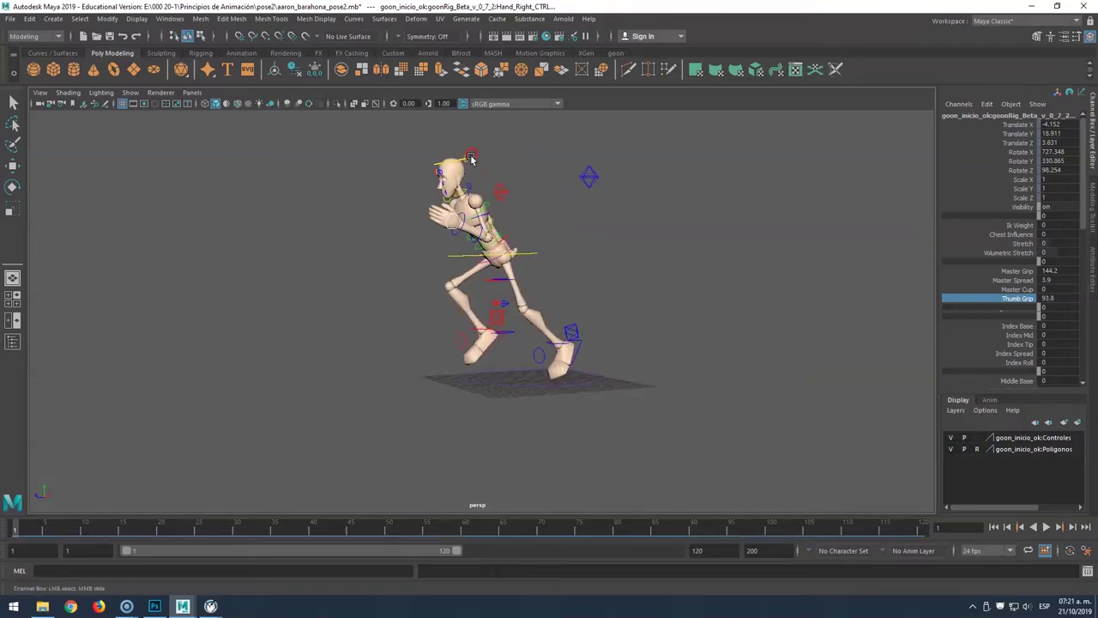
click(468, 154)
Zoom in on the eye-target controls and select the main EyeTarget_CTRL.
click(467, 157)
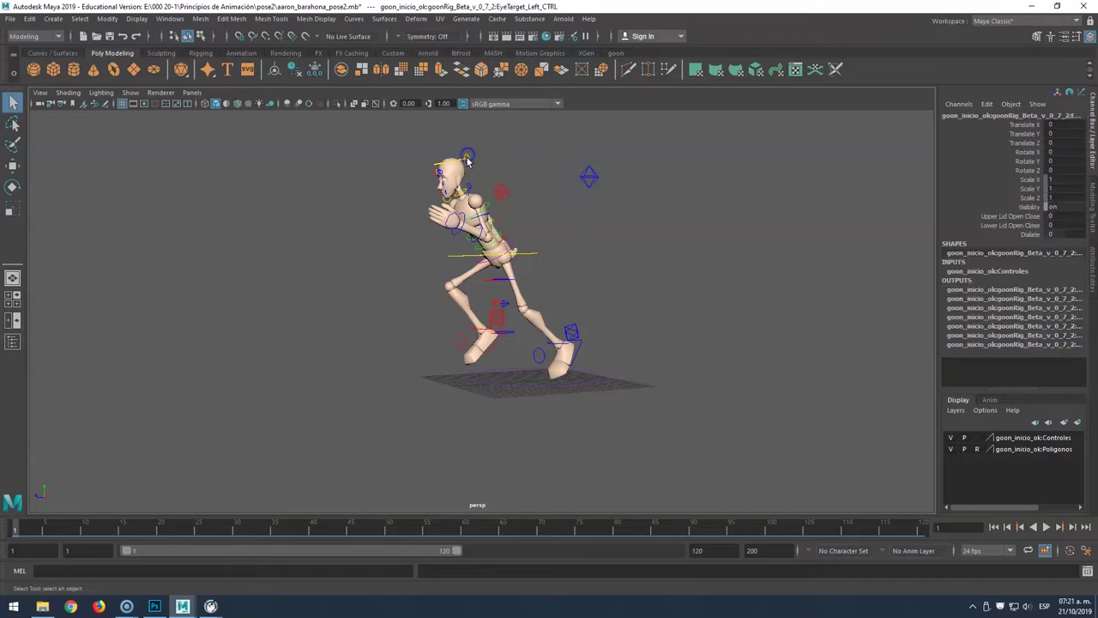
scroll(464, 158, up, 1)
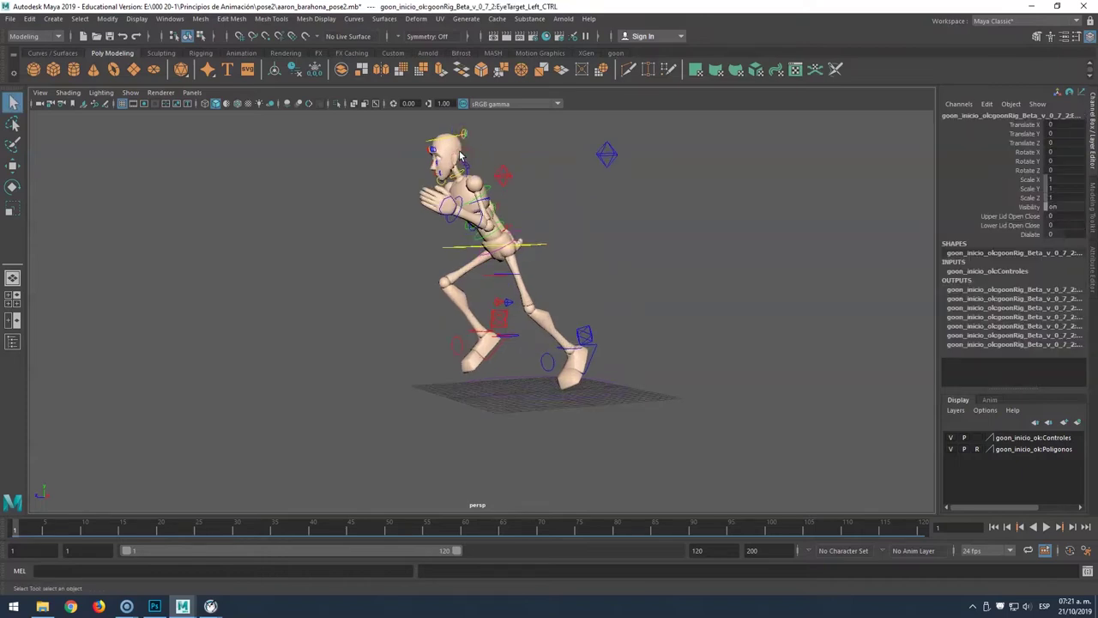
key(f)
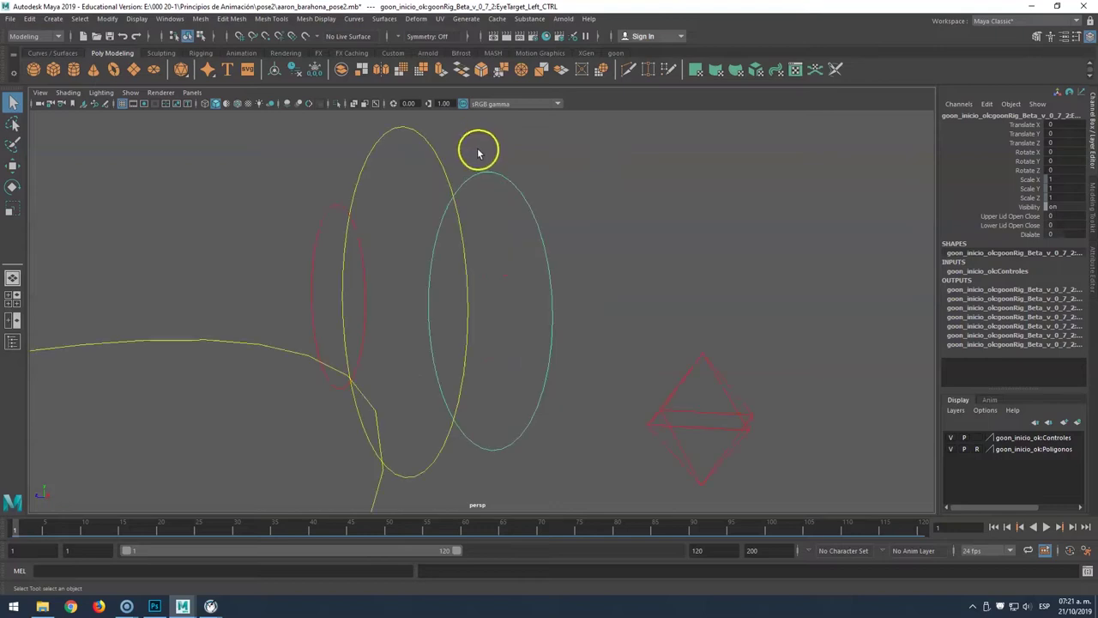
scroll(465, 154, down, 1)
click(432, 193)
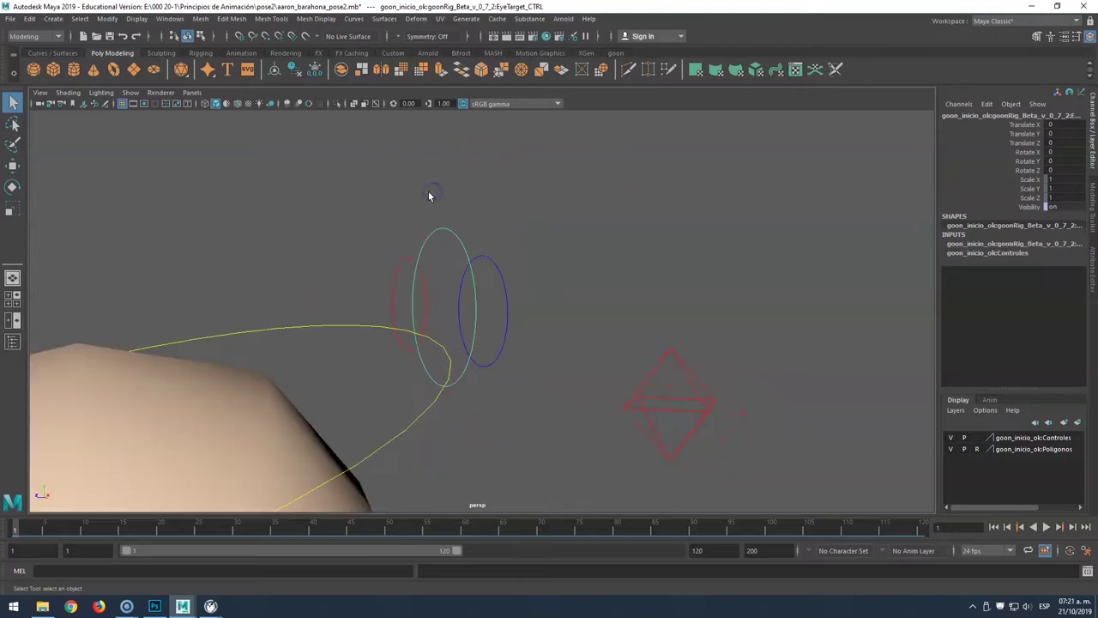
scroll(432, 193, down, 5)
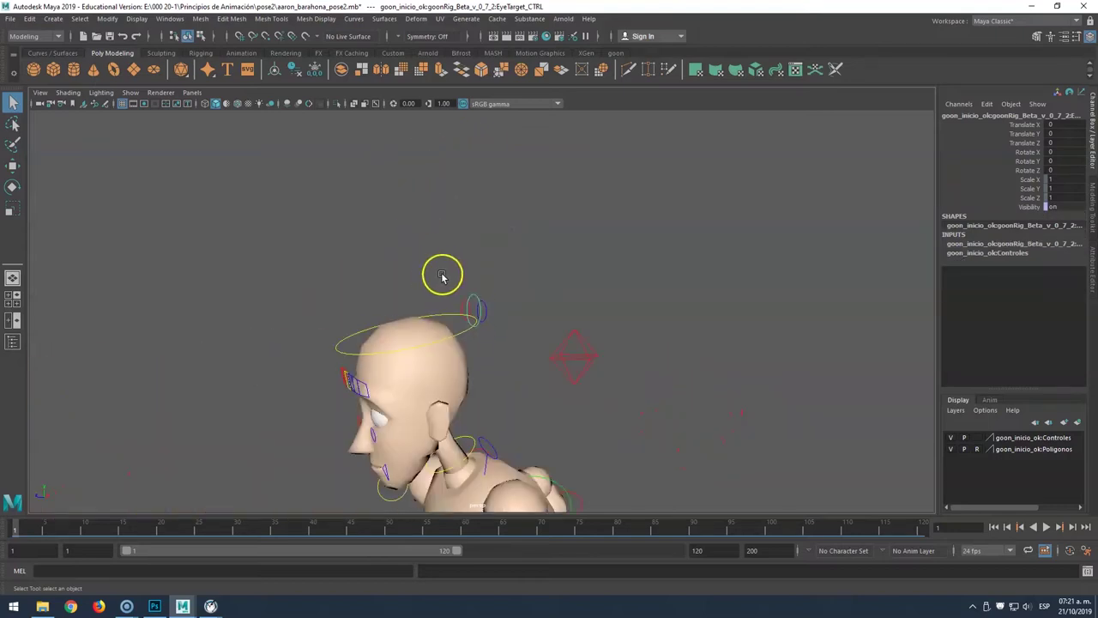
Move the eye target down and out in front to Translate Y -3.434, Z 15.545.
key(w)
mouse_move(481, 312)
mouse_down()
mouse_move(183, 330)
mouse_move(343, 343)
mouse_up()
drag(493, 226, 477, 360)
scroll(419, 386, down, 3)
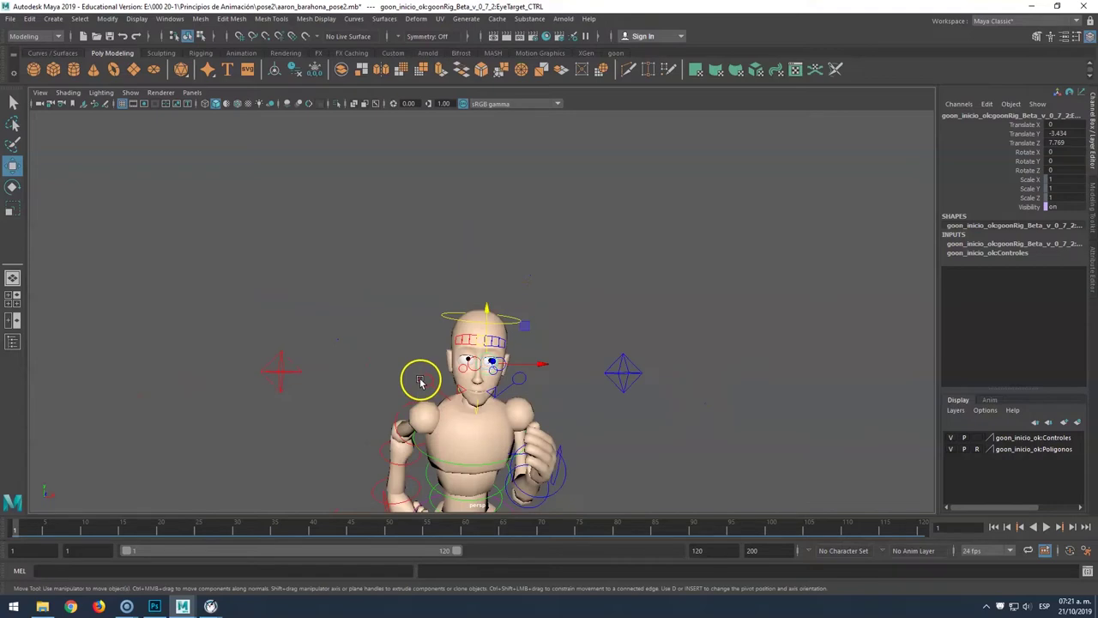
scroll(421, 382, down, 2)
alt+drag(420, 382, 539, 336)
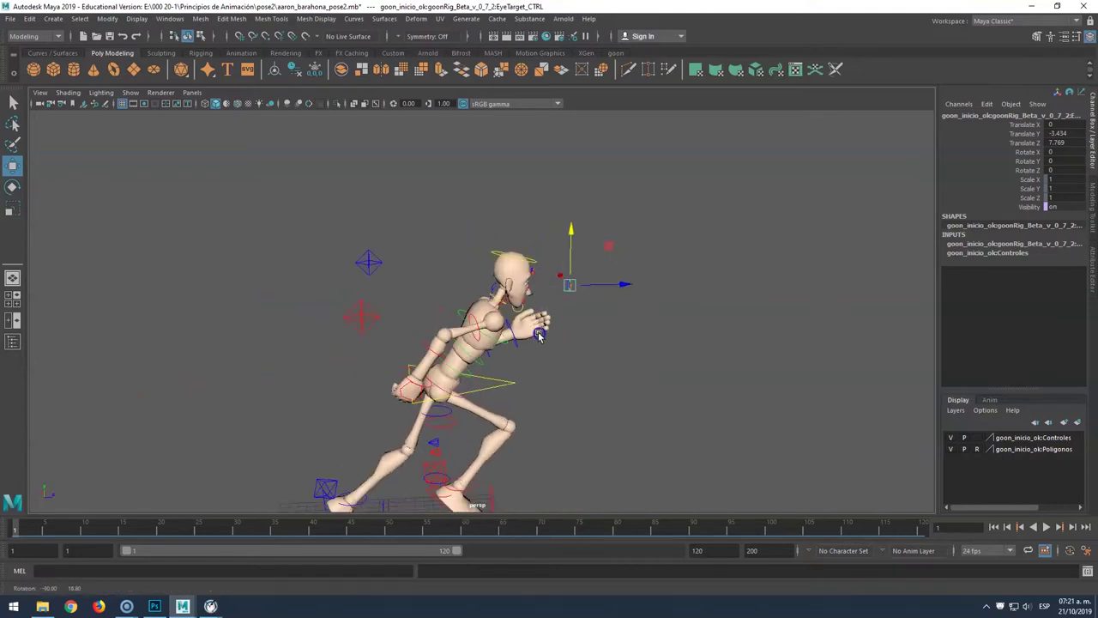
drag(613, 286, 669, 287)
mouse_move(657, 332)
alt+mouse_down()
mouse_move(508, 317)
mouse_move(519, 288)
alt+mouse_up()
scroll(544, 259, up, 5)
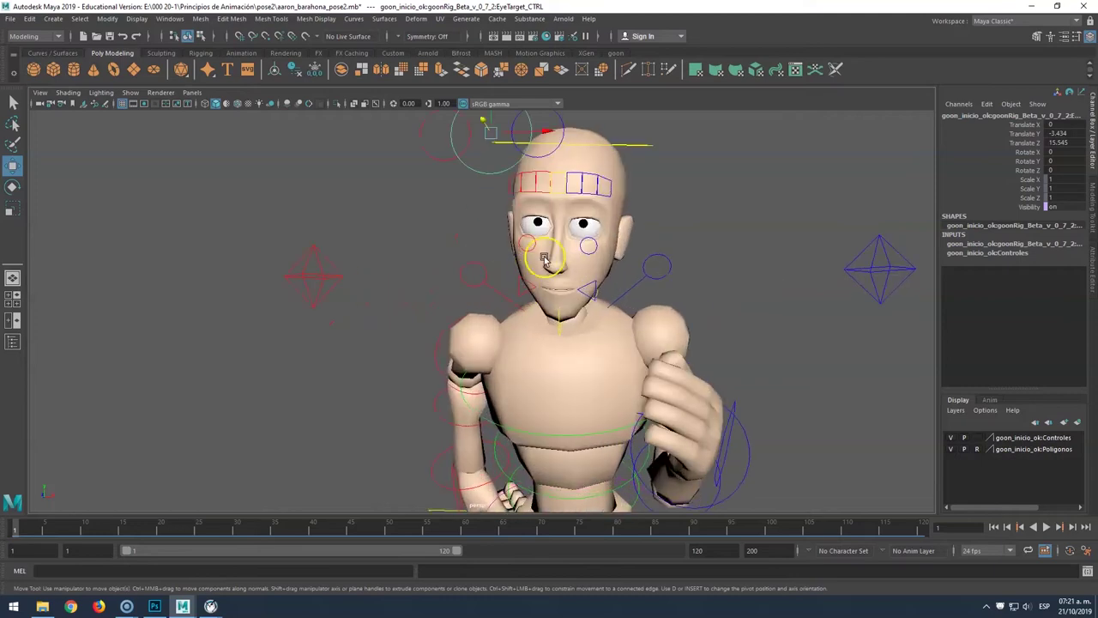
Raise the right inner brow control.
click(570, 189)
click(566, 153)
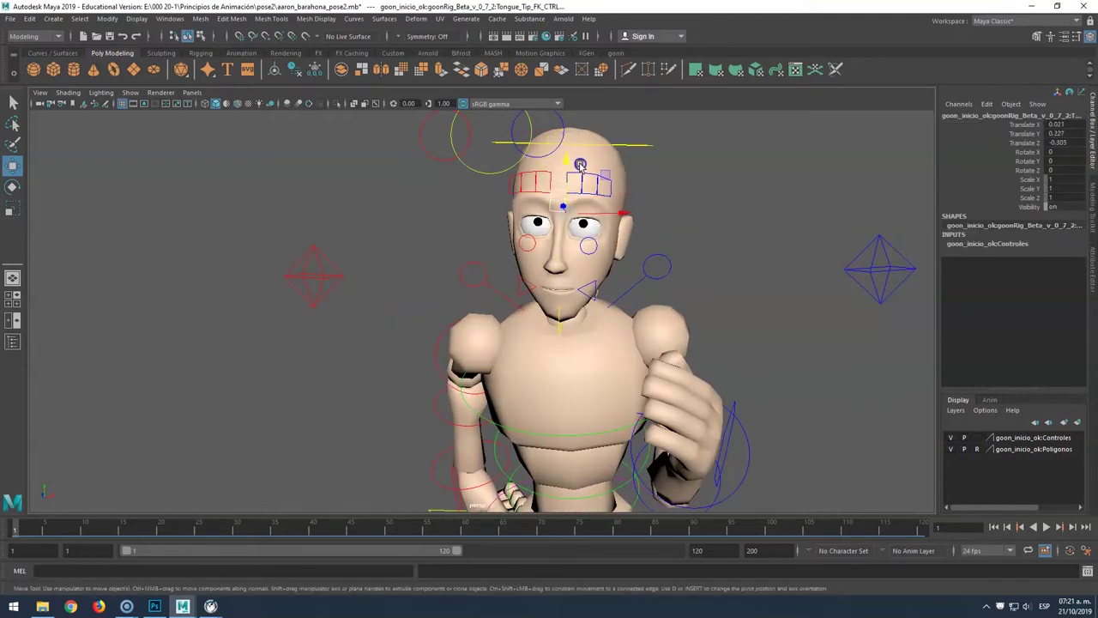
click(575, 165)
click(593, 170)
click(544, 173)
mouse_move(544, 174)
mouse_down()
mouse_move(542, 154)
mouse_move(648, 221)
mouse_up()
Try shifting the right eye target sideways, then undo it.
click(563, 123)
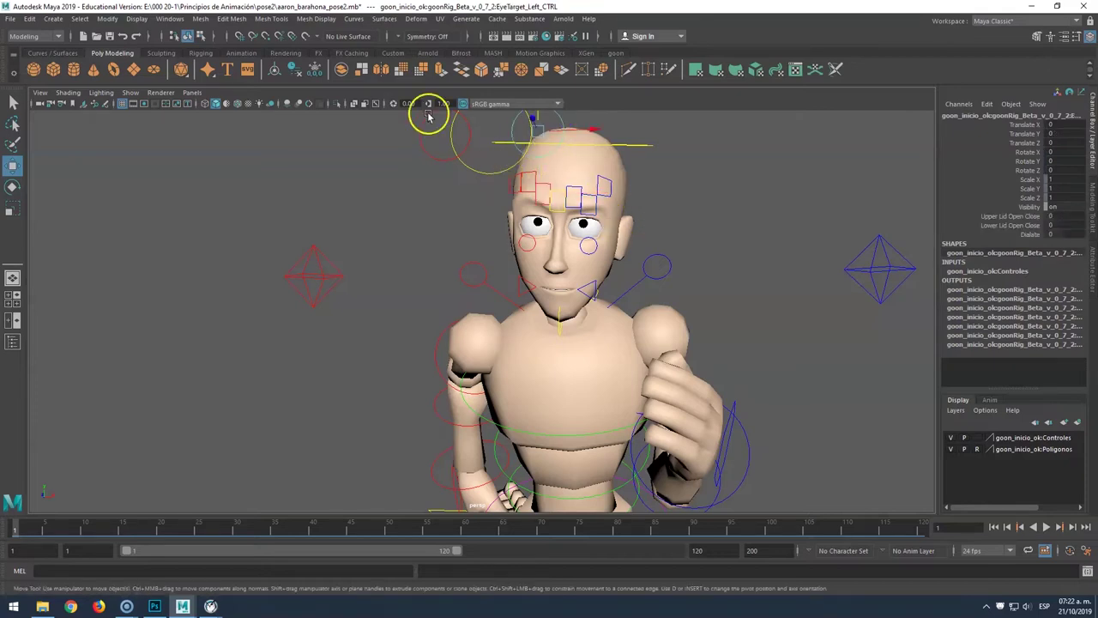
click(429, 137)
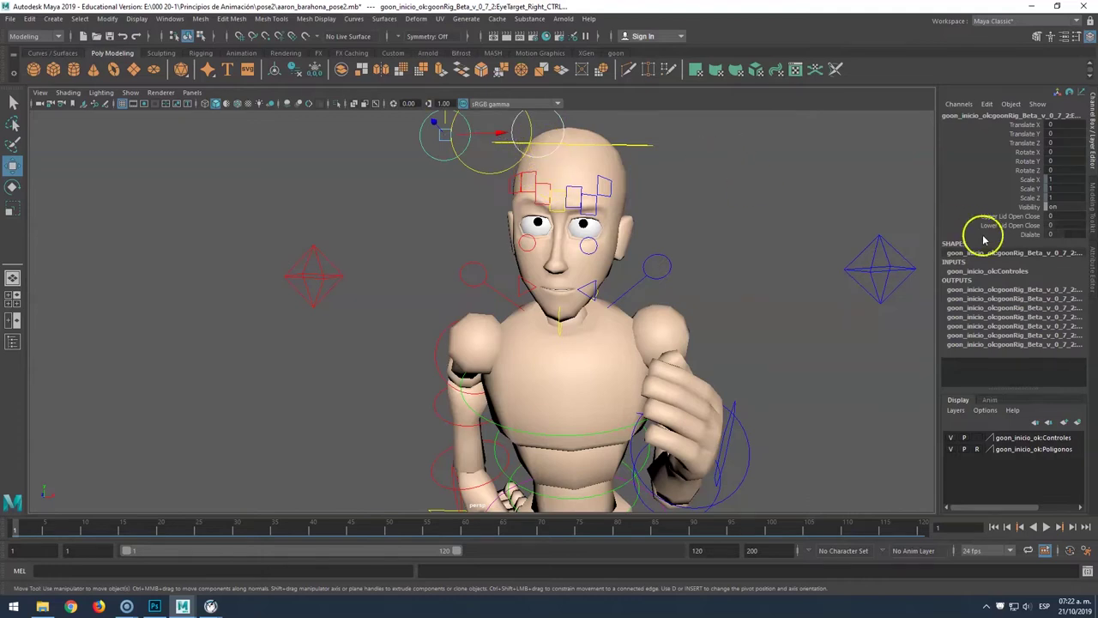
drag(494, 142, 359, 134)
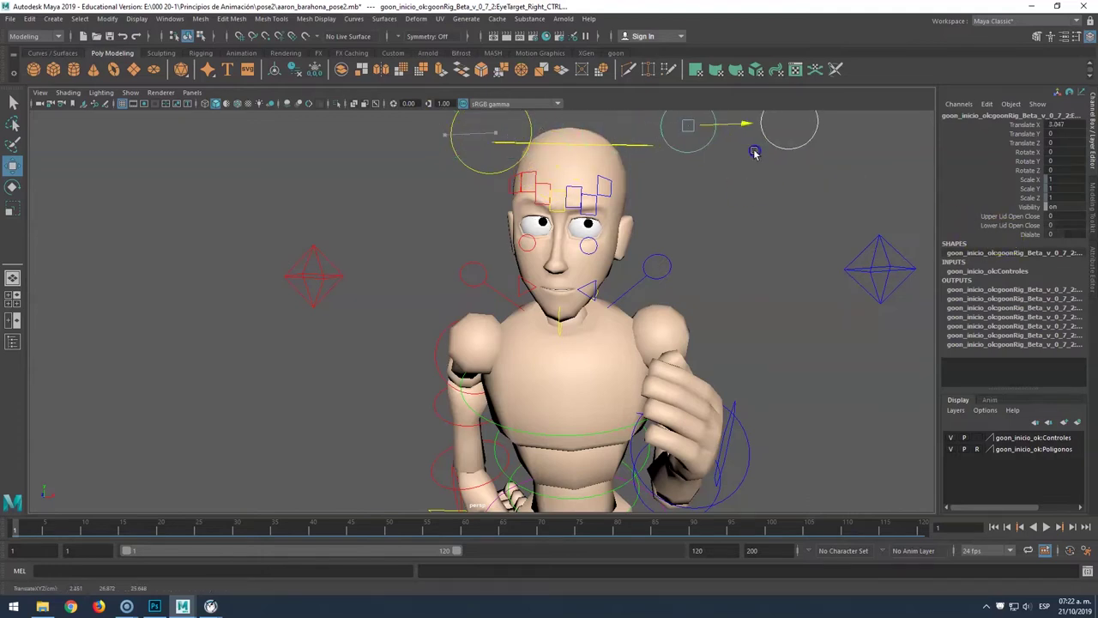
key(ctrl+z)
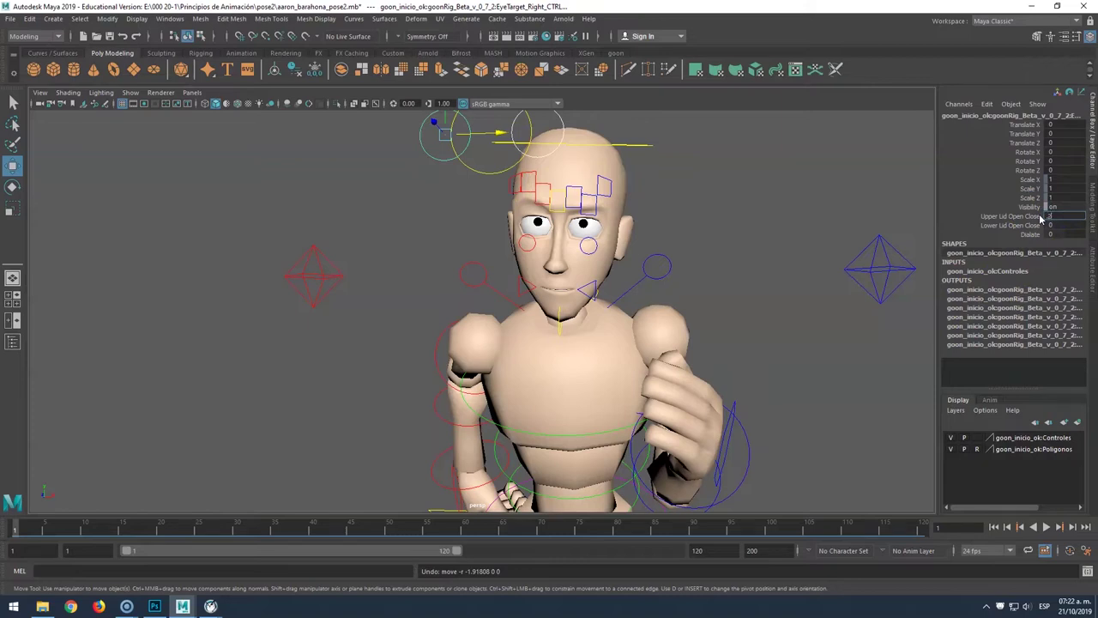
Set Upper Lid to 0.2 and Lower Lid to 0.1, and lower the main eye target onto the eyes.
key(Return)
double_click(1062, 225)
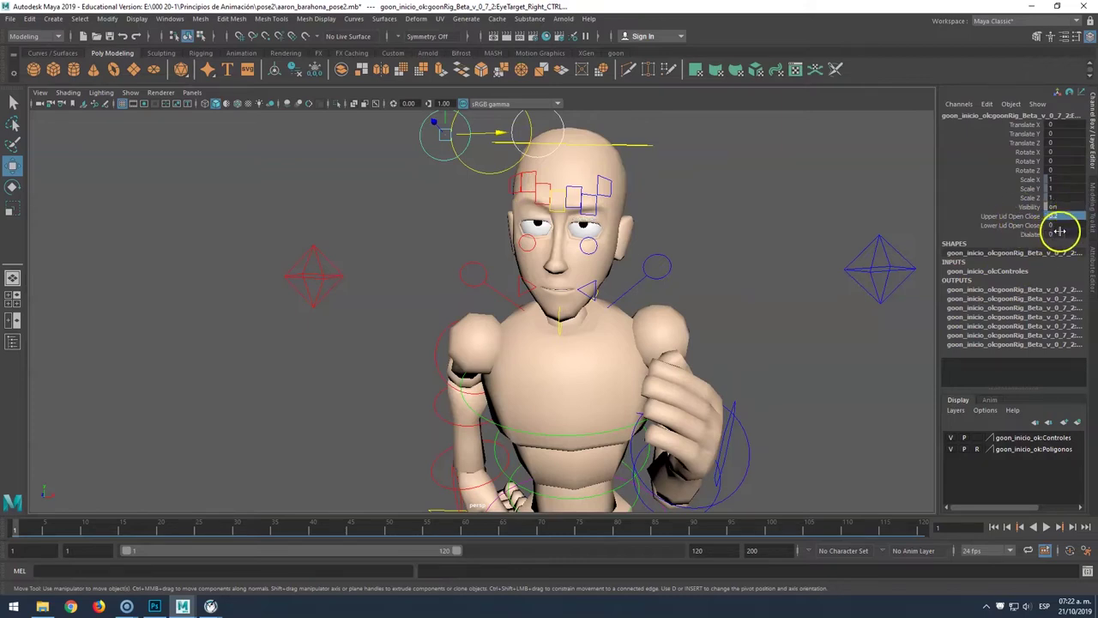
key(Return)
click(393, 186)
click(495, 170)
drag(490, 118, 496, 214)
click(620, 284)
Pull the right mouth corner into a smile and raise both cheek controls.
click(620, 289)
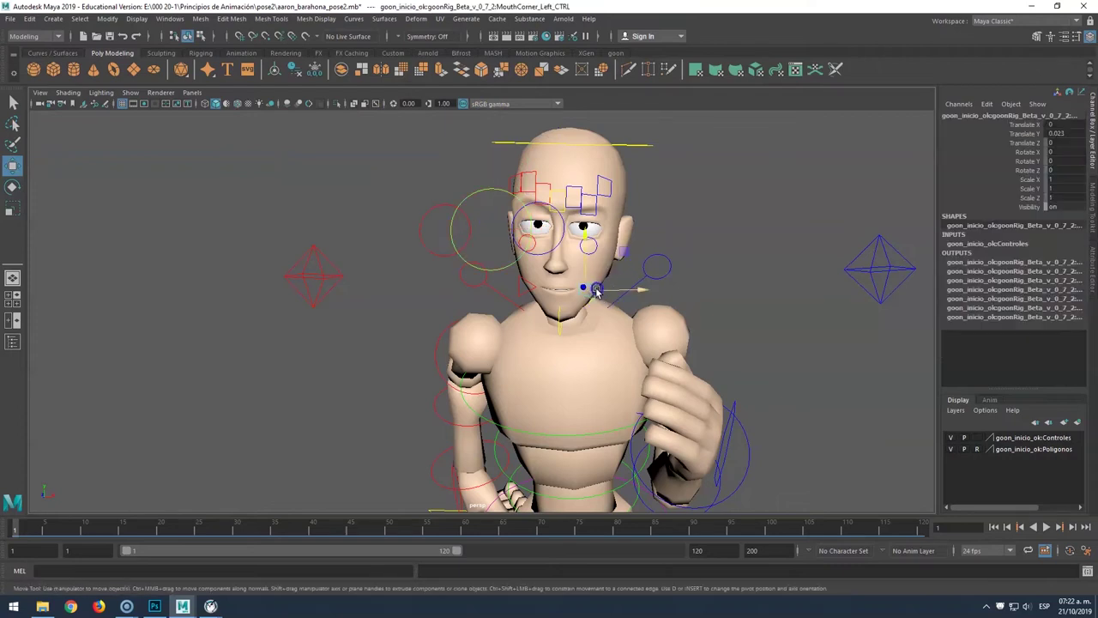
click(515, 288)
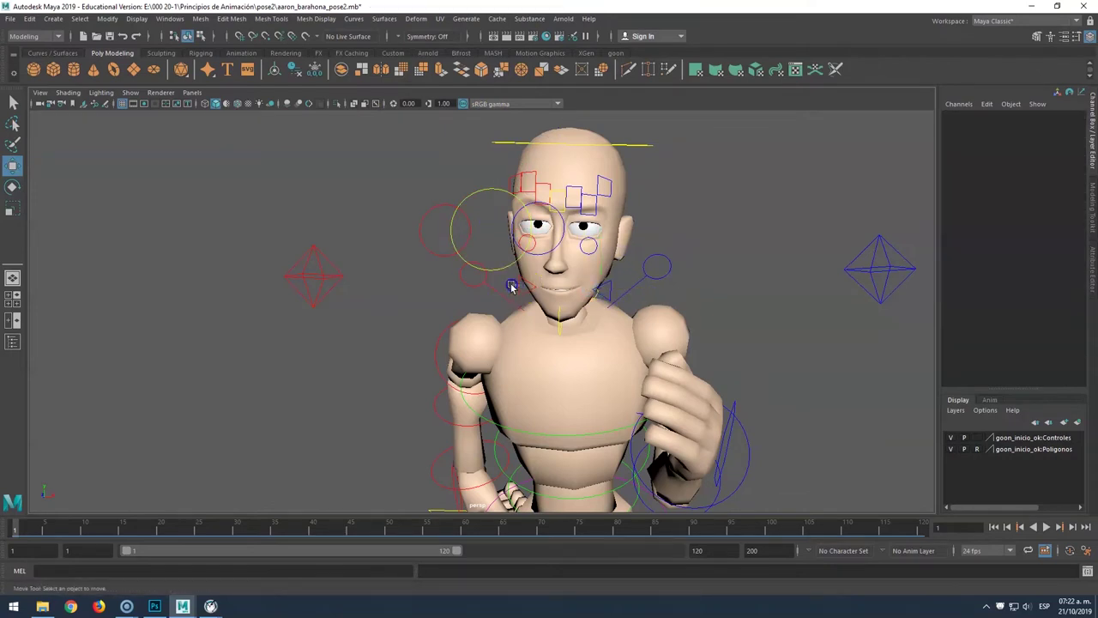
click(511, 286)
mouse_move(512, 286)
mouse_down()
mouse_move(523, 290)
mouse_move(512, 239)
mouse_up()
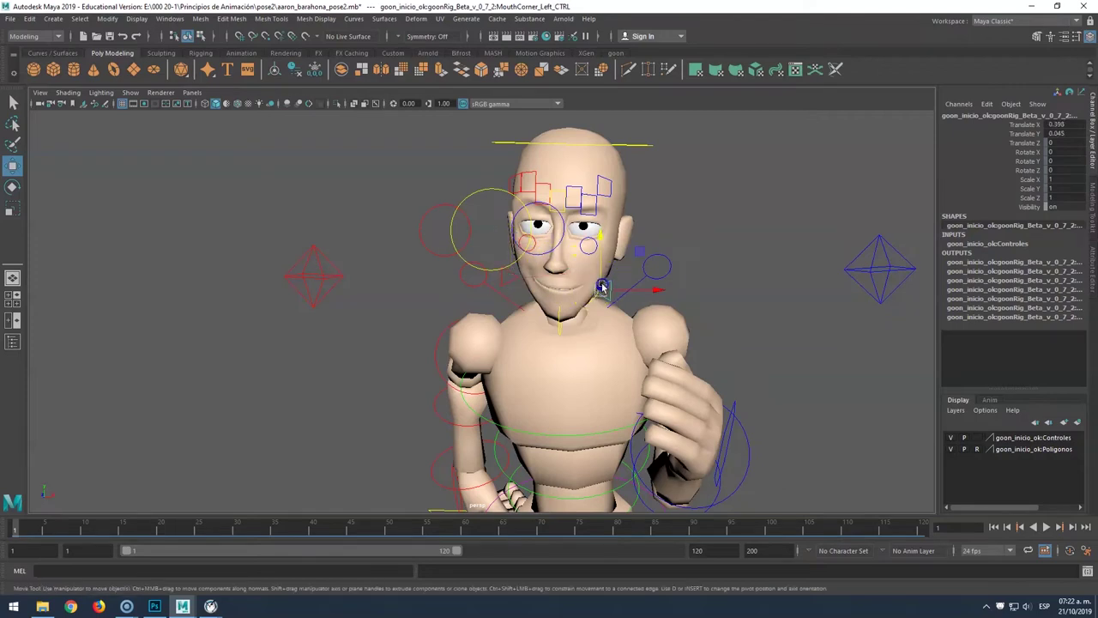
click(599, 249)
click(592, 247)
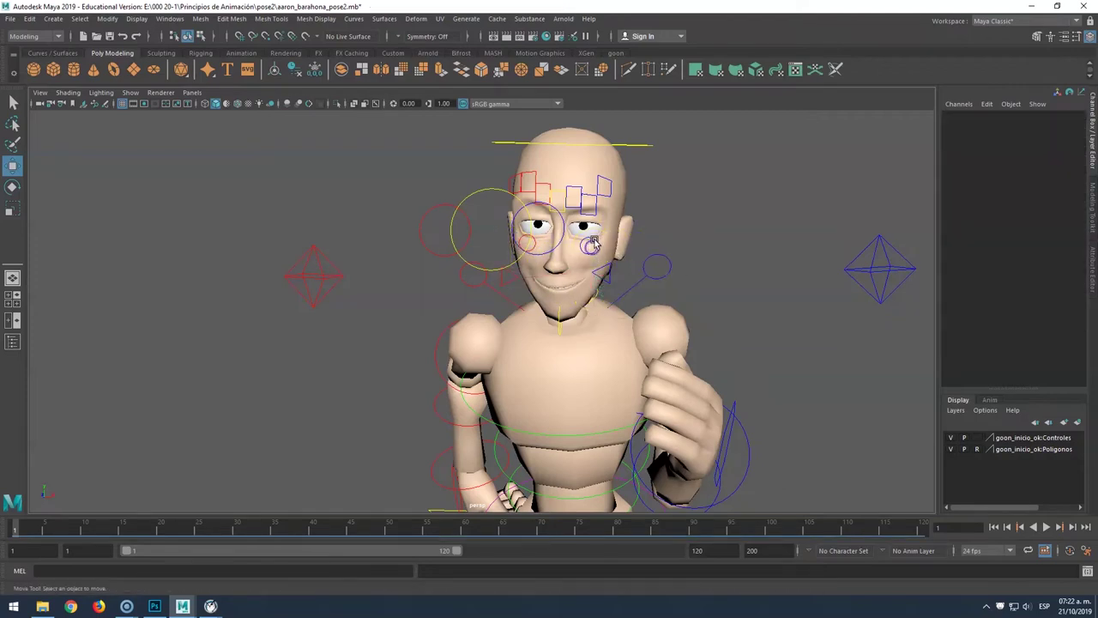
mouse_move(593, 247)
mouse_down()
mouse_move(592, 225)
mouse_move(628, 245)
mouse_up()
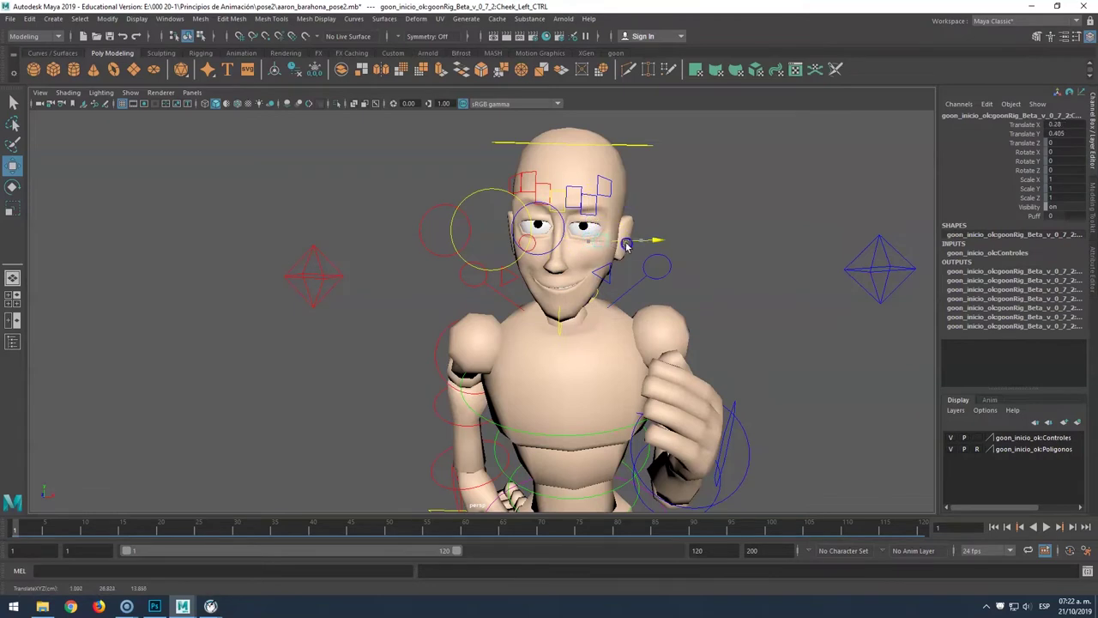
click(529, 243)
drag(530, 243, 548, 242)
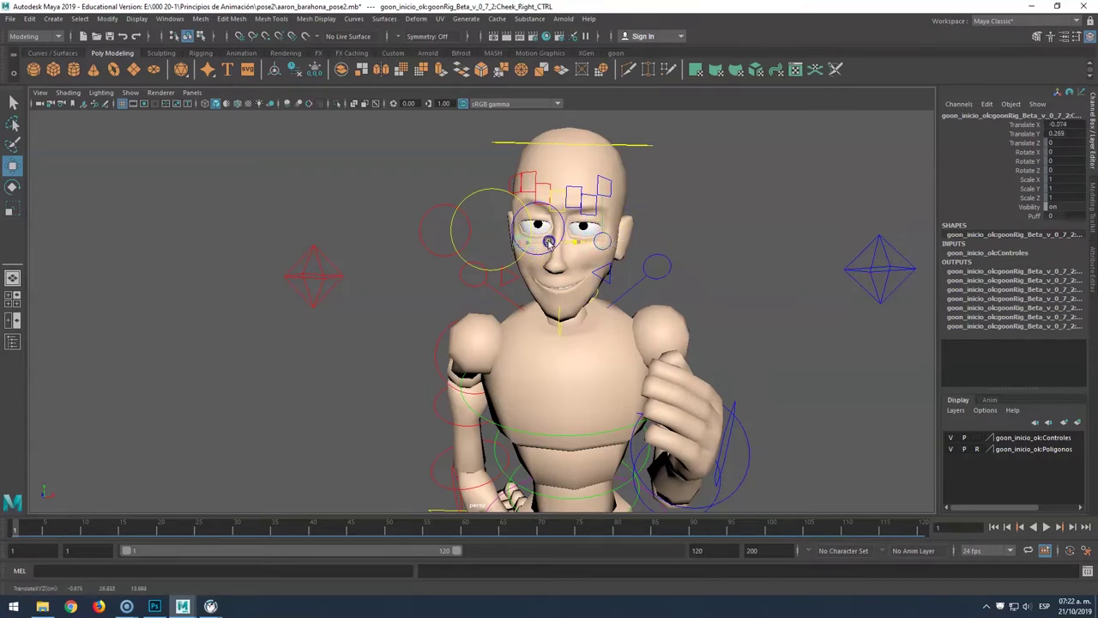
Rotate Jaw_FK_CTRL to X -3.744, Y 1.254, Z 29.262 to open the grin.
click(558, 324)
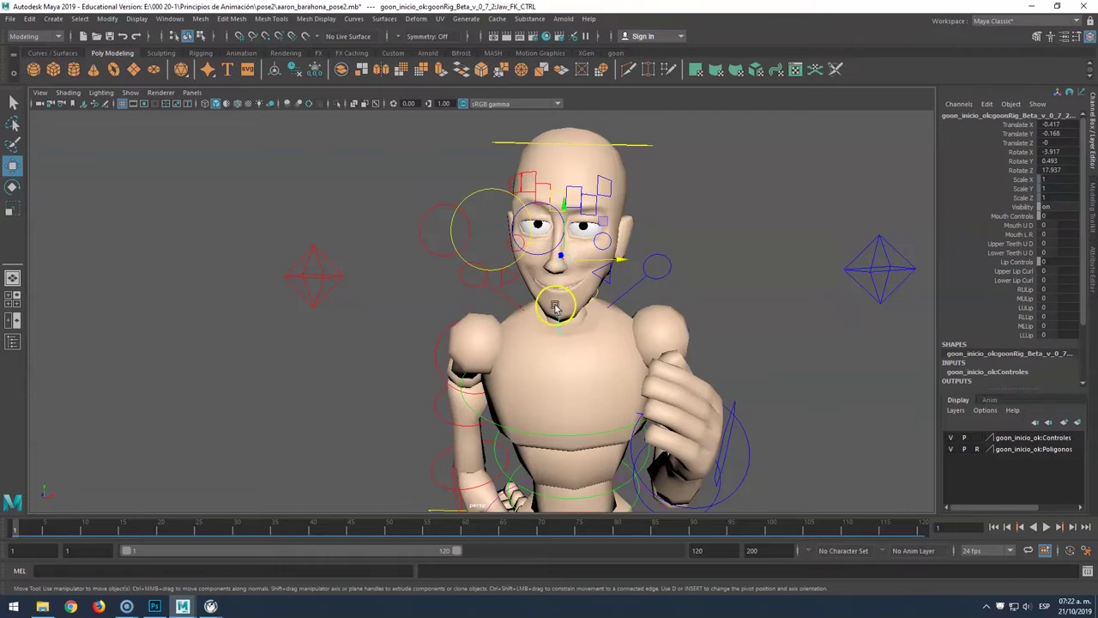
key(e)
drag(557, 307, 563, 265)
mouse_move(627, 230)
alt+mouse_down()
mouse_move(706, 209)
mouse_move(674, 200)
mouse_move(669, 228)
alt+mouse_up()
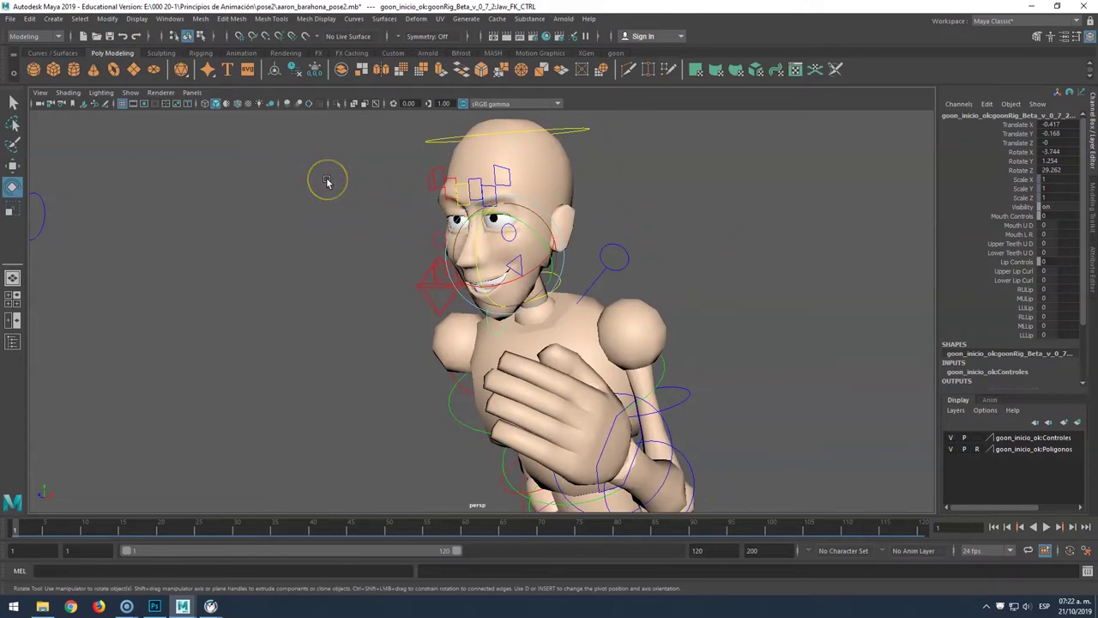
key(4)
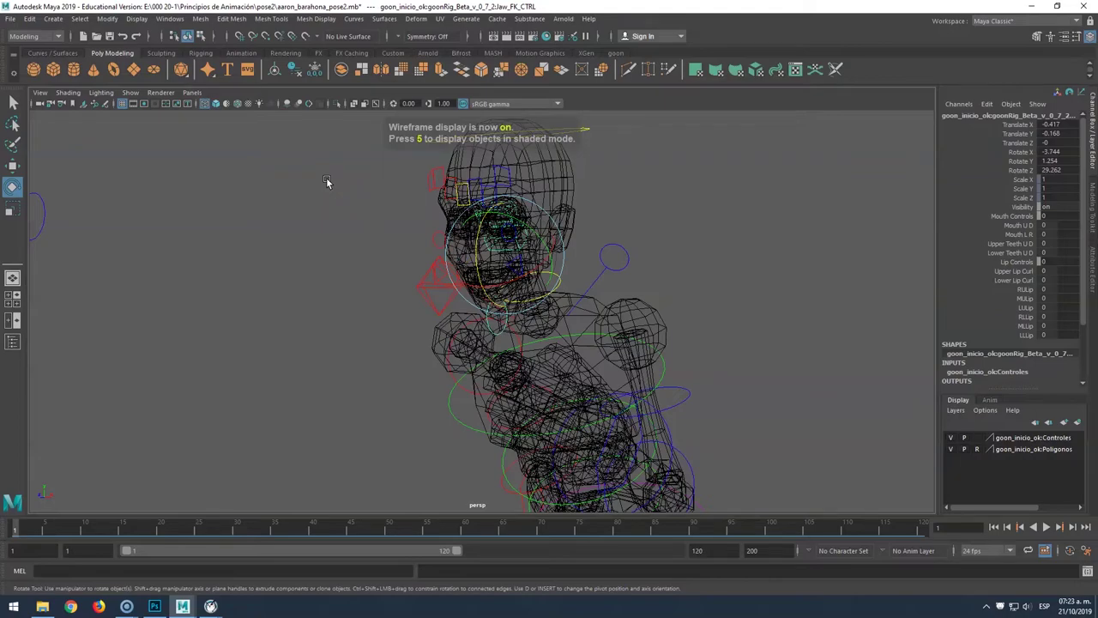
mouse_move(375, 201)
alt+mouse_down()
mouse_move(565, 231)
mouse_move(650, 228)
mouse_move(417, 188)
mouse_move(355, 191)
alt+mouse_up()
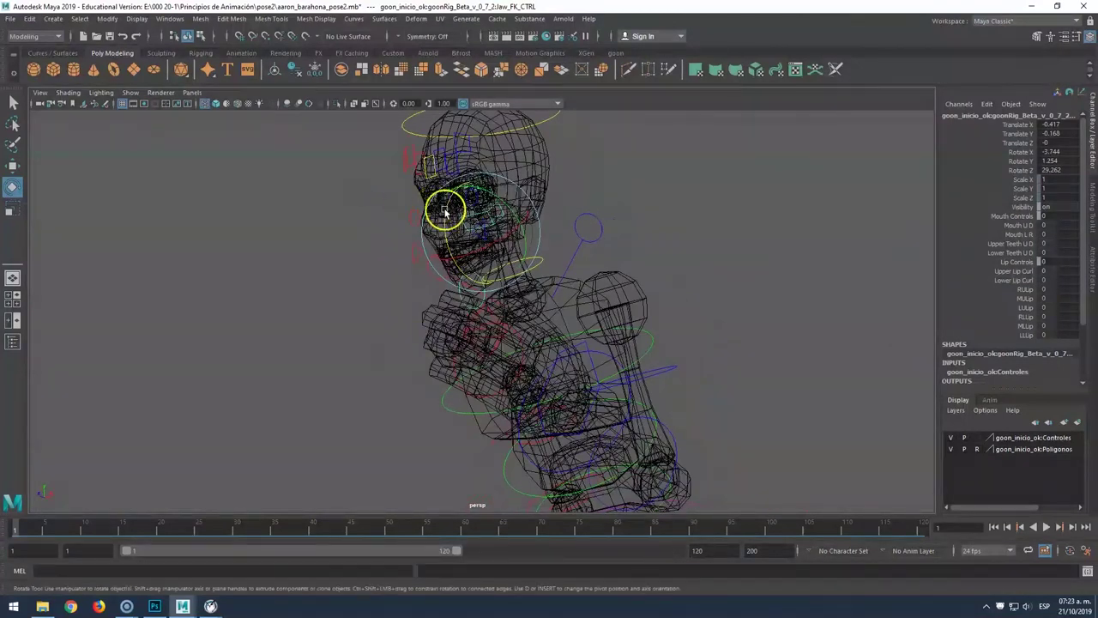
click(490, 191)
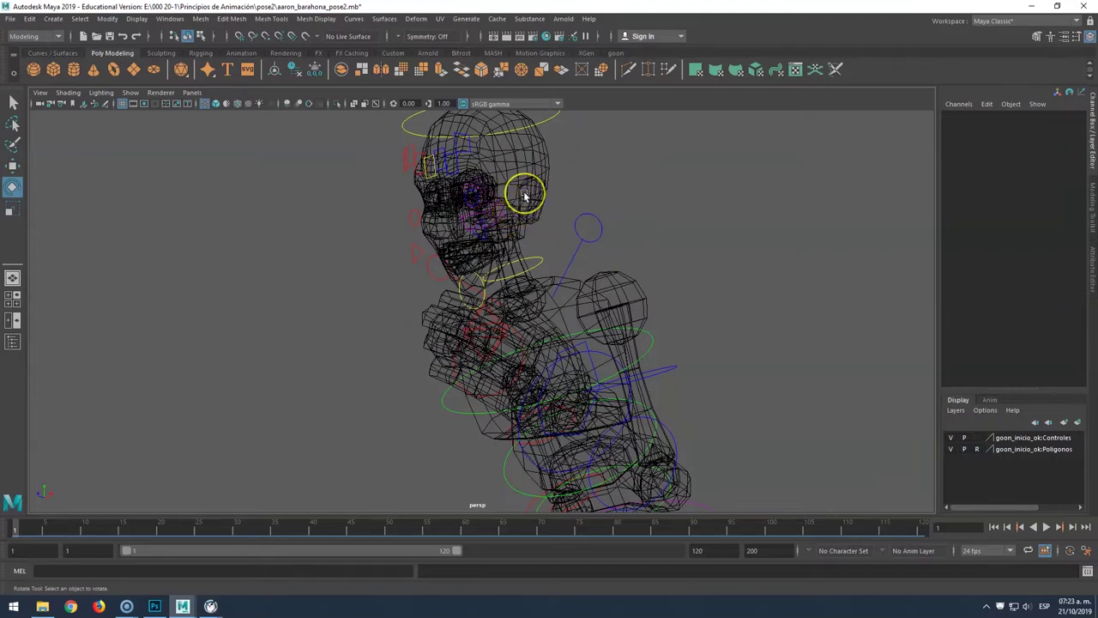
key(5)
key(ctrl+z)
mouse_move(411, 243)
alt+mouse_down()
mouse_move(483, 243)
mouse_move(443, 238)
mouse_move(452, 284)
alt+mouse_up()
alt+right_drag(452, 283, 452, 301)
alt+drag(451, 301, 442, 226)
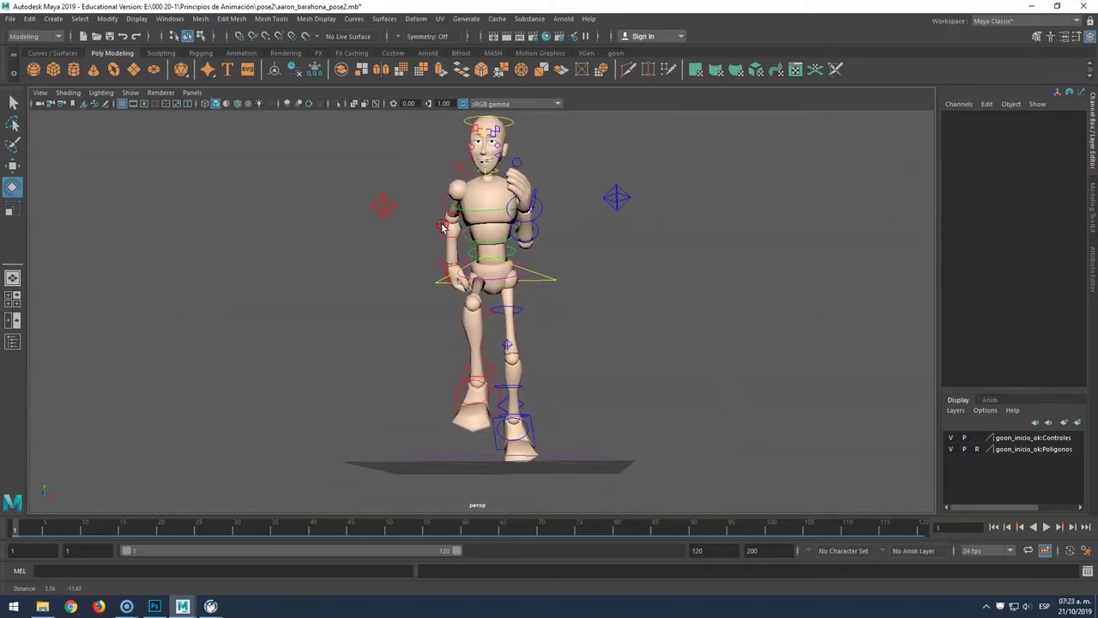
Move Center_Root_FK_CTRL along X to Translate X 1.933, shifting the hips sideways.
click(556, 285)
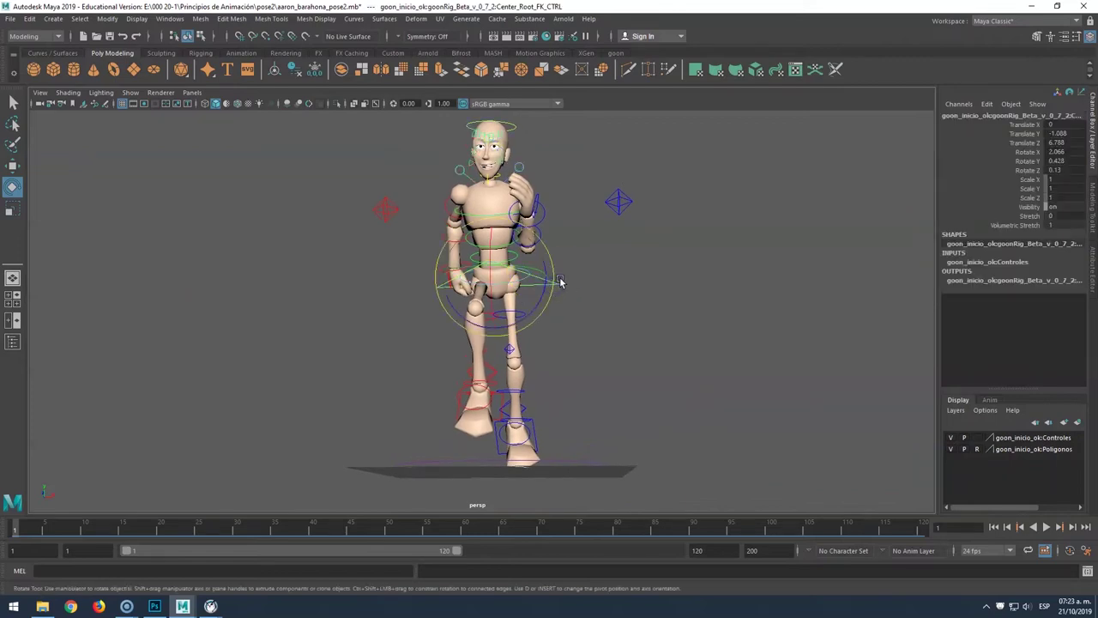
key(w)
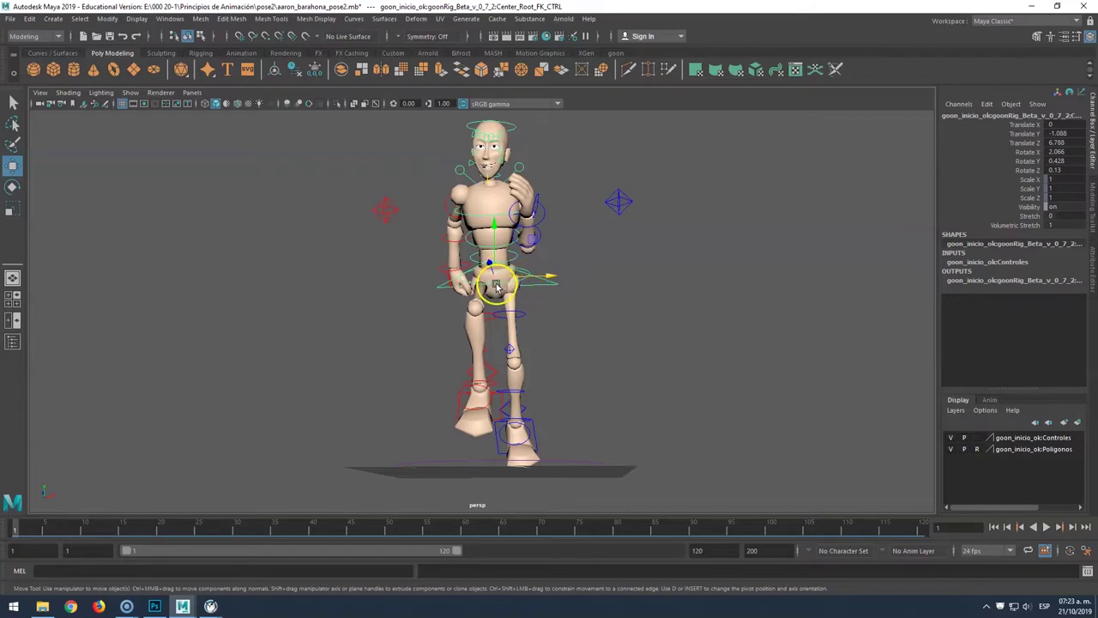
mouse_move(550, 280)
mouse_down()
mouse_move(500, 273)
mouse_move(568, 275)
mouse_move(786, 335)
mouse_up()
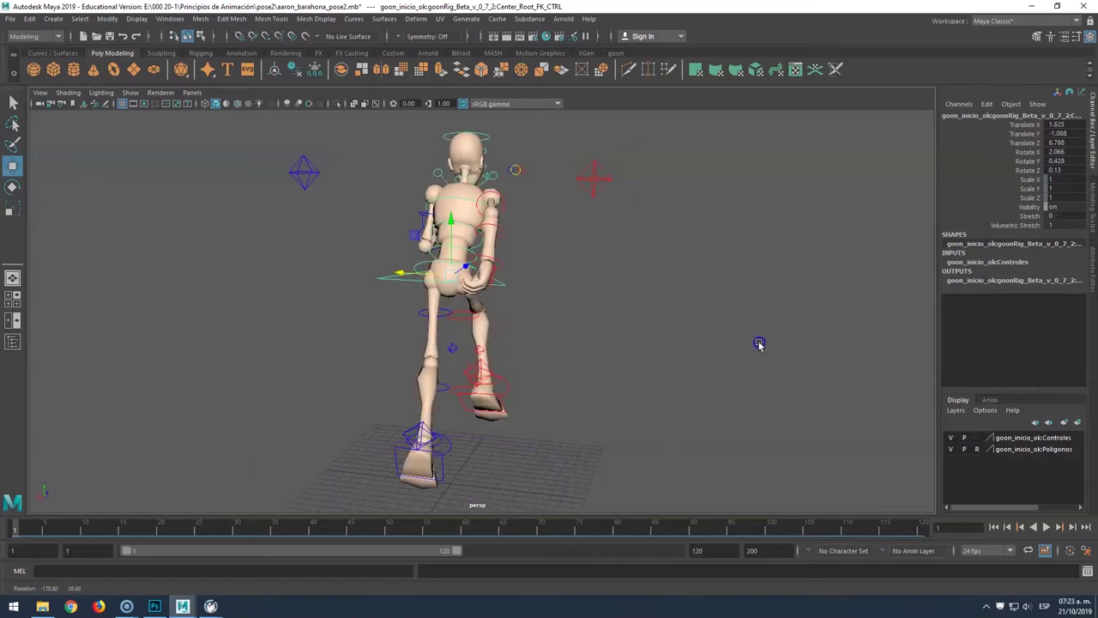
mouse_move(393, 276)
mouse_down()
mouse_move(449, 343)
mouse_move(333, 311)
mouse_move(350, 339)
mouse_up()
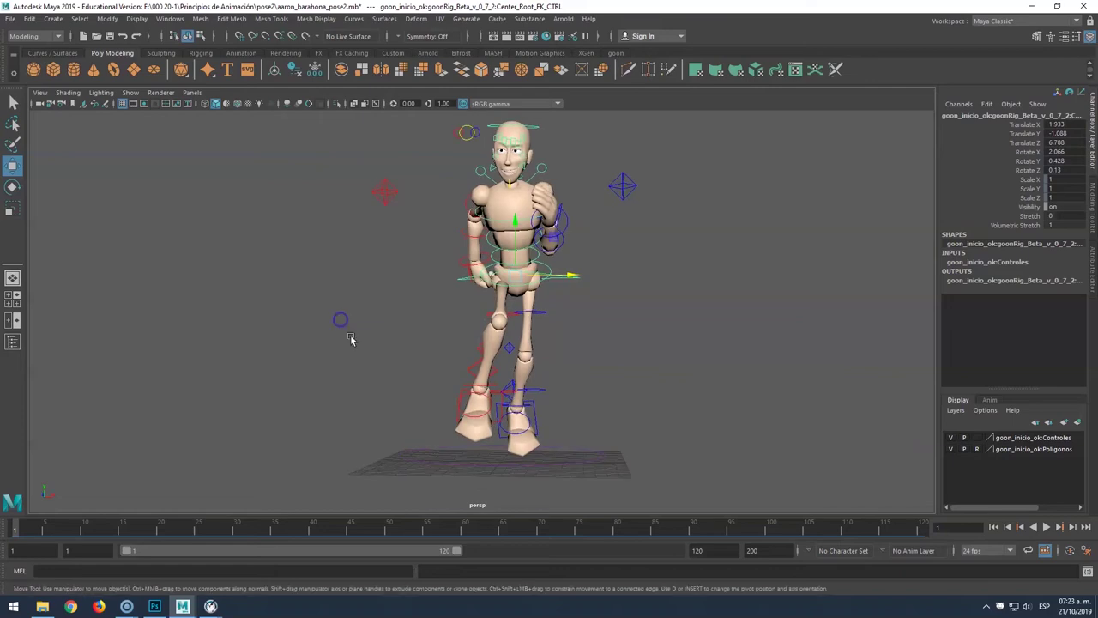
Select the right foot IK control and try a rotation, then undo it.
mouse_move(448, 394)
alt+mouse_down()
mouse_move(460, 374)
mouse_move(411, 360)
alt+mouse_up()
click(462, 368)
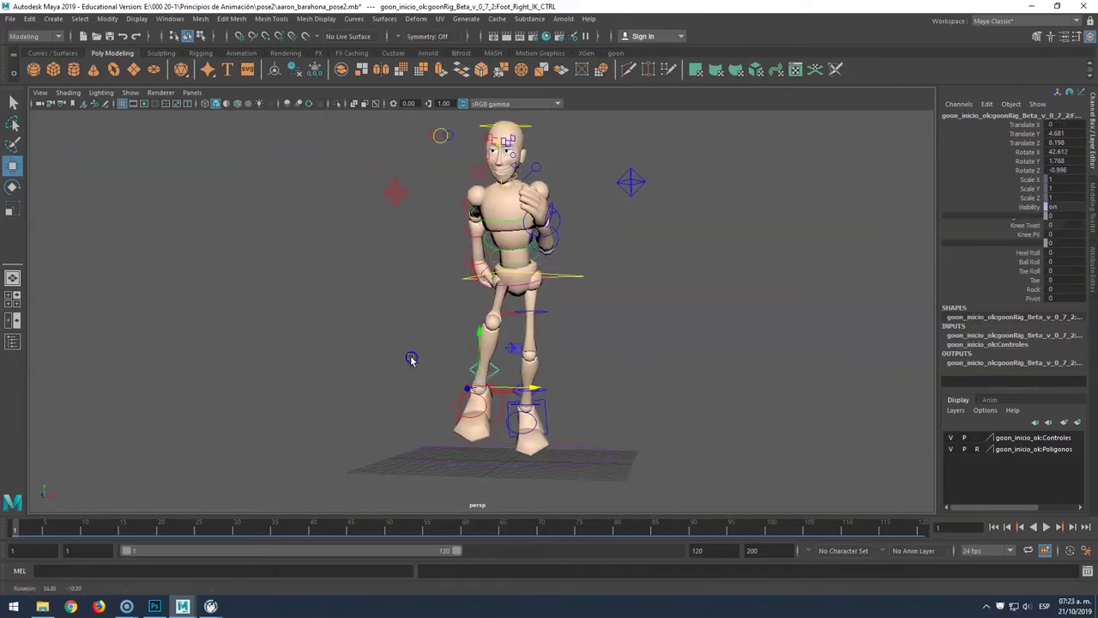
key(e)
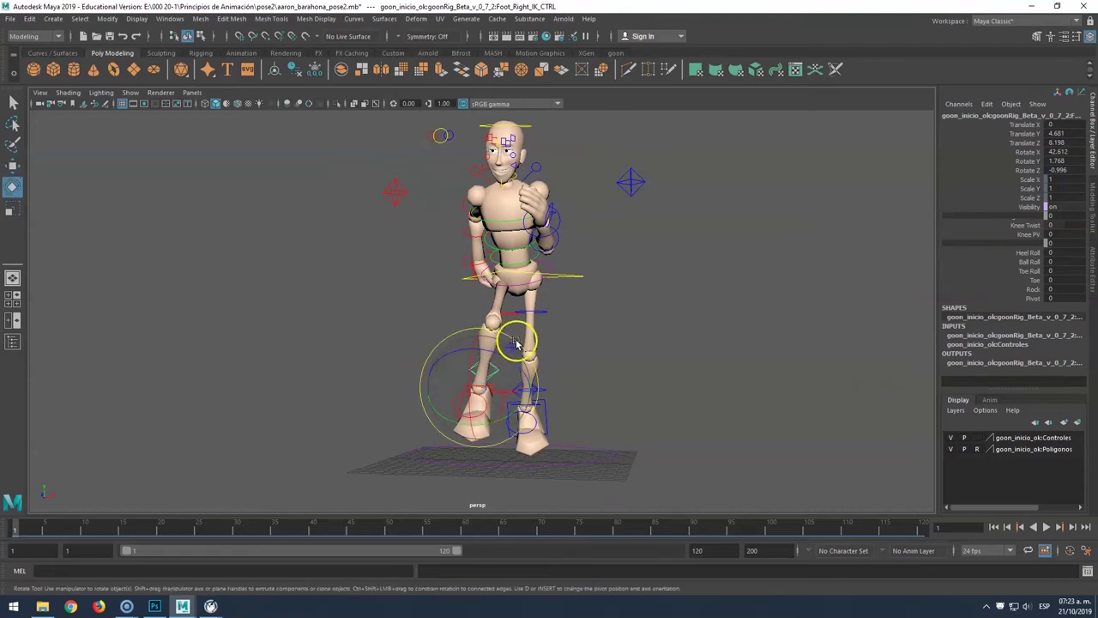
drag(519, 423, 478, 413)
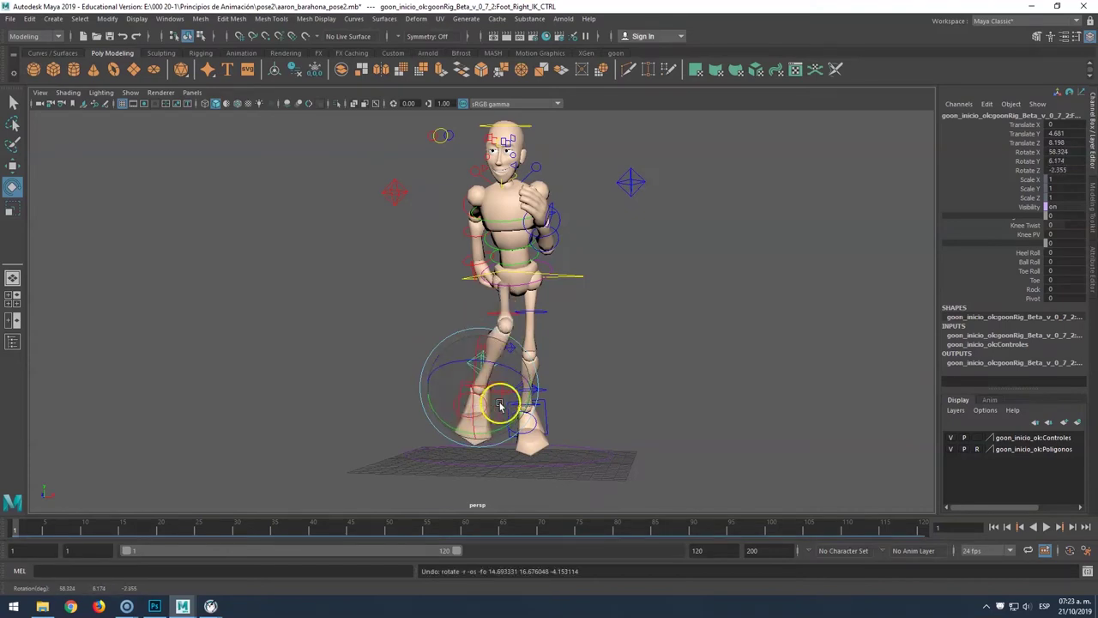
key(ctrl+z)
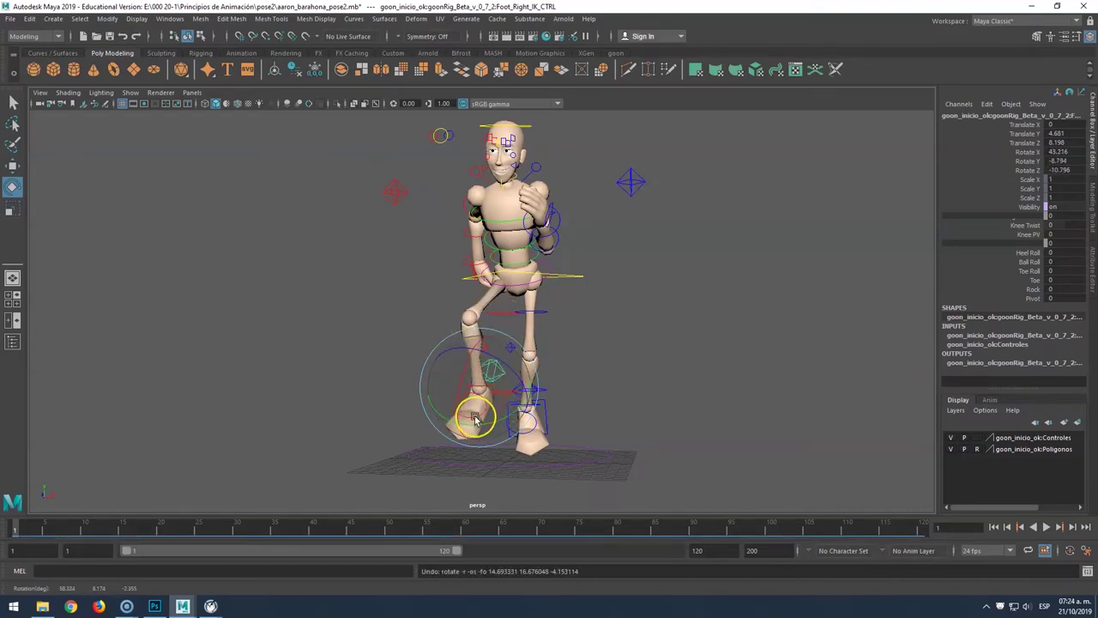
mouse_move(478, 406)
alt+mouse_down()
mouse_move(527, 404)
mouse_move(558, 432)
mouse_move(748, 415)
mouse_move(515, 392)
mouse_move(513, 409)
alt+mouse_up()
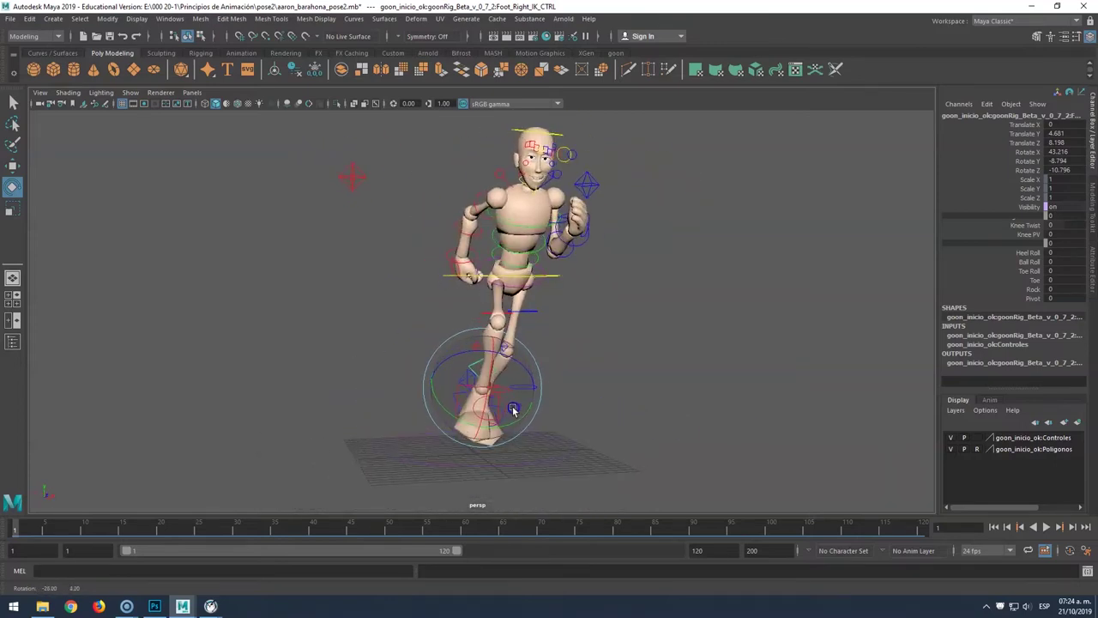
Adjust the right foot's Knee Twist up to 10.2 and back to -0.1.
click(1025, 225)
middle_drag(630, 320, 691, 314)
alt+drag(642, 317, 615, 312)
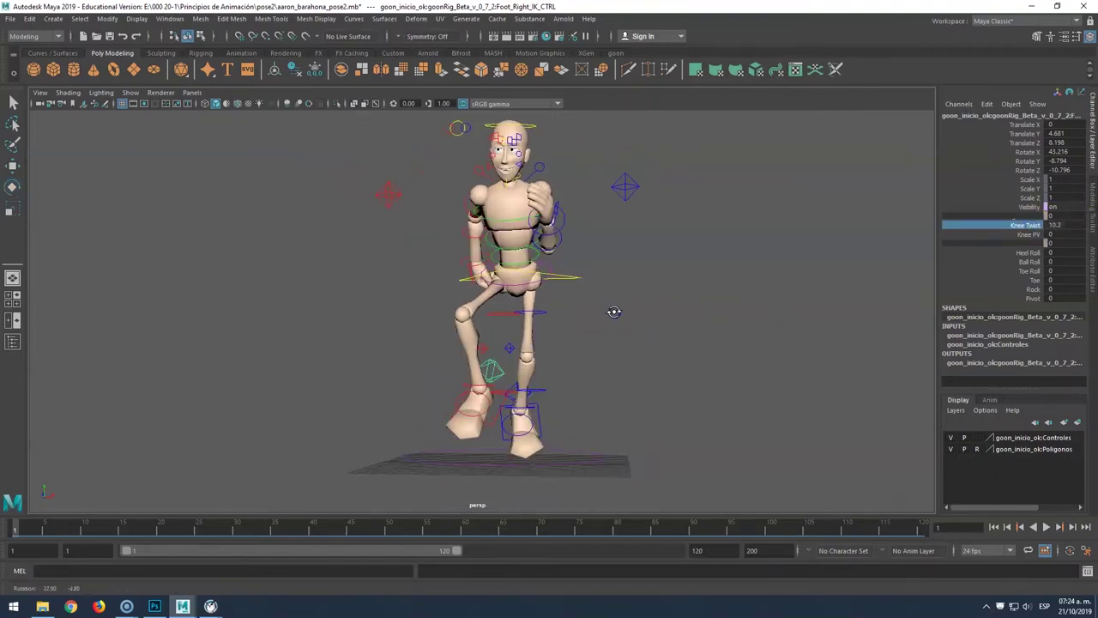
middle_drag(674, 252, 599, 254)
click(693, 335)
alt+drag(694, 335, 512, 353)
Curl the right foot's Toe channel to about -21.8 and check from the front.
click(499, 370)
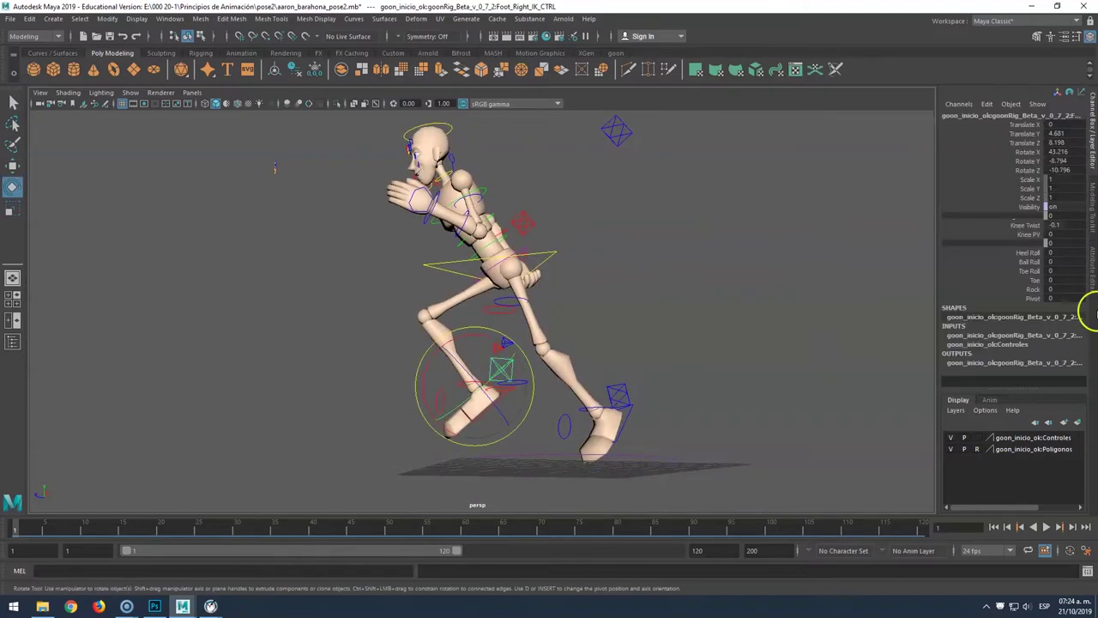
click(1033, 280)
mouse_move(701, 294)
middle_down()
mouse_move(735, 272)
mouse_move(574, 243)
middle_up()
mouse_move(645, 243)
alt+mouse_down()
mouse_move(576, 265)
mouse_move(730, 282)
mouse_move(667, 270)
alt+mouse_up()
click(518, 236)
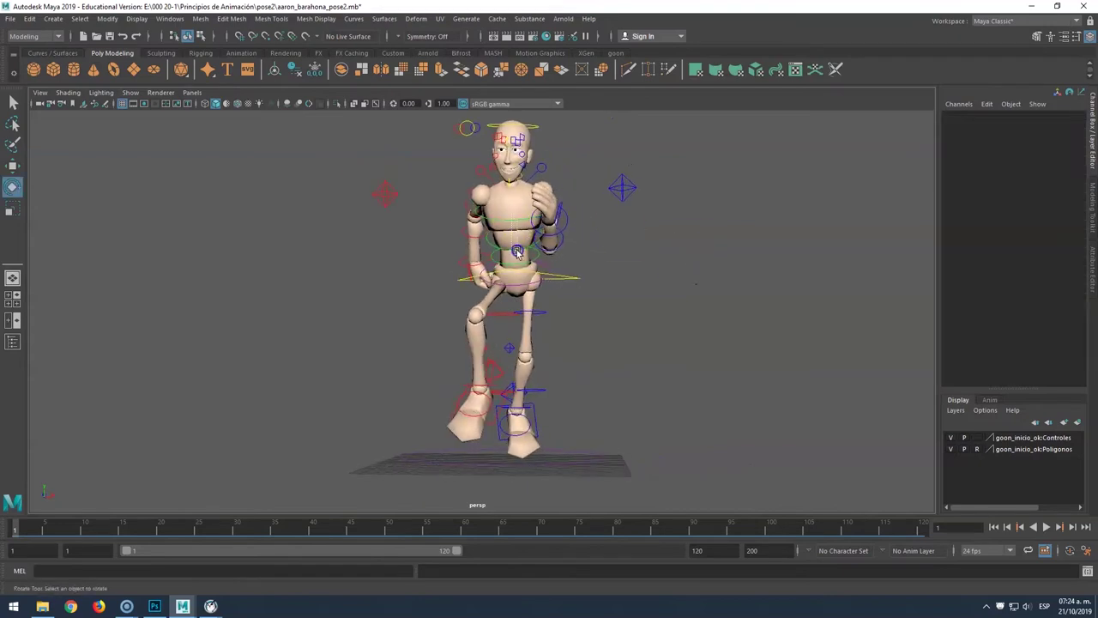
click(516, 256)
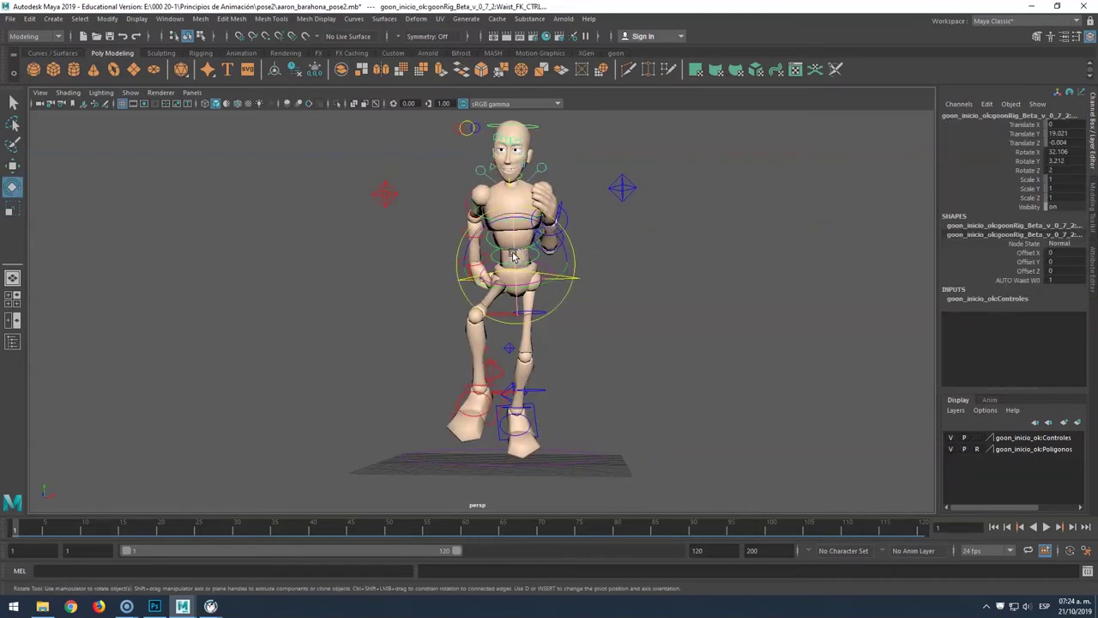
key(q)
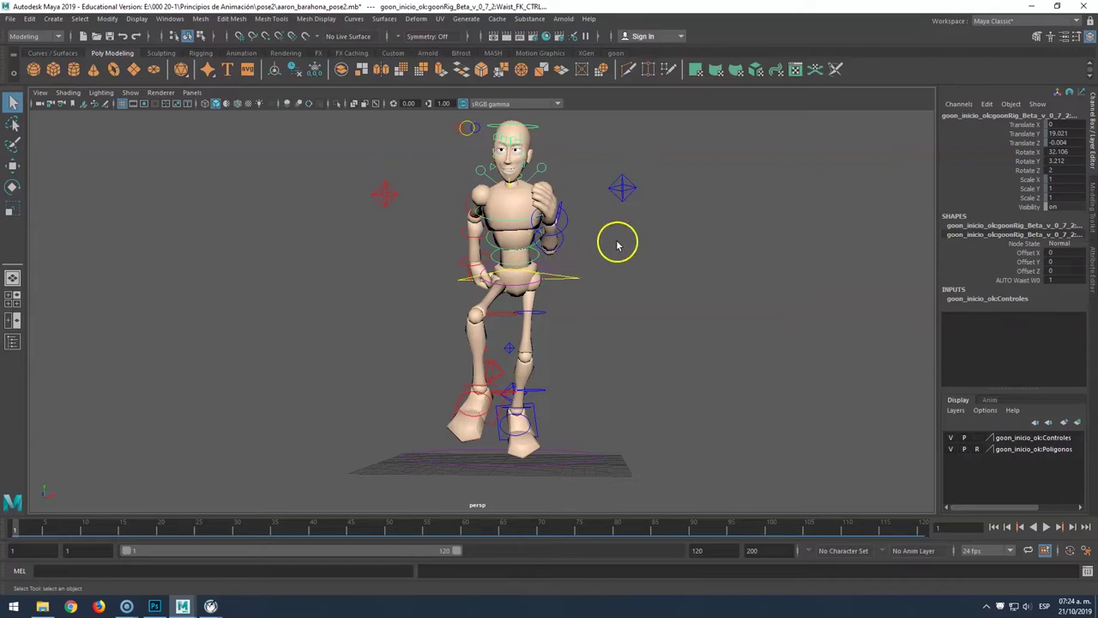
alt+drag(648, 266, 417, 283)
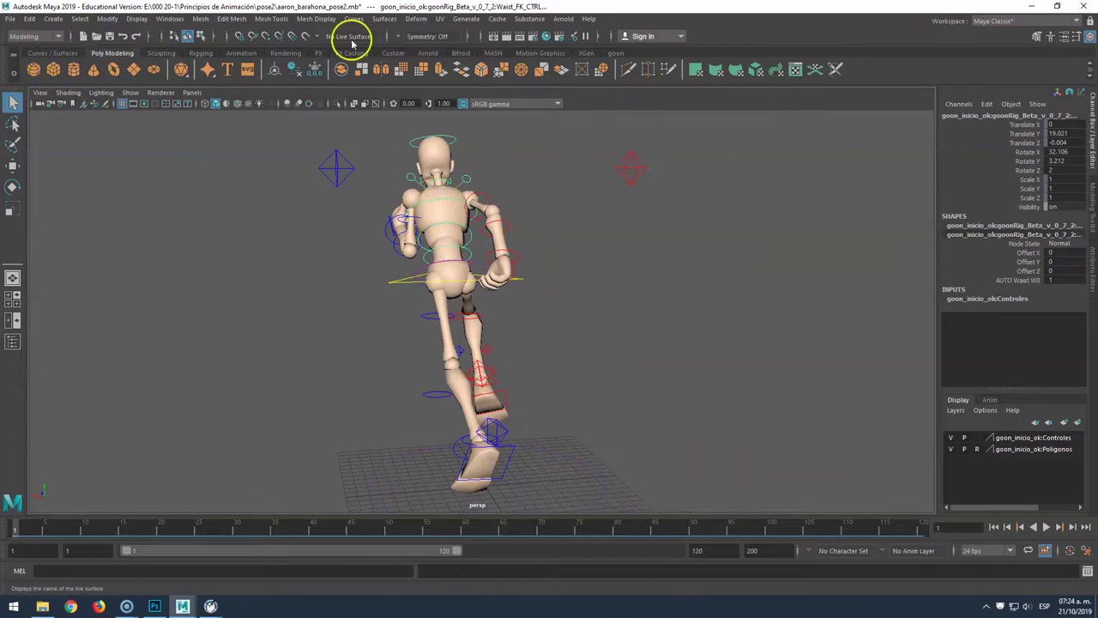
alt+drag(372, 257, 610, 245)
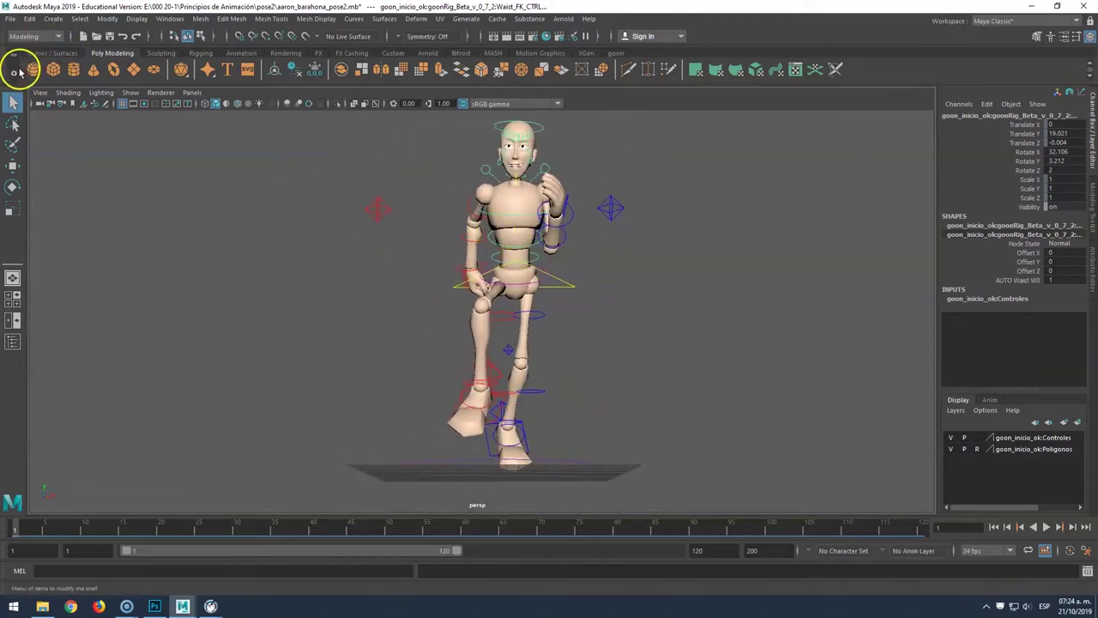
Attempt a new shelf named goon, cancel on the duplicate name, and use the existing goon shelf.
click(15, 75)
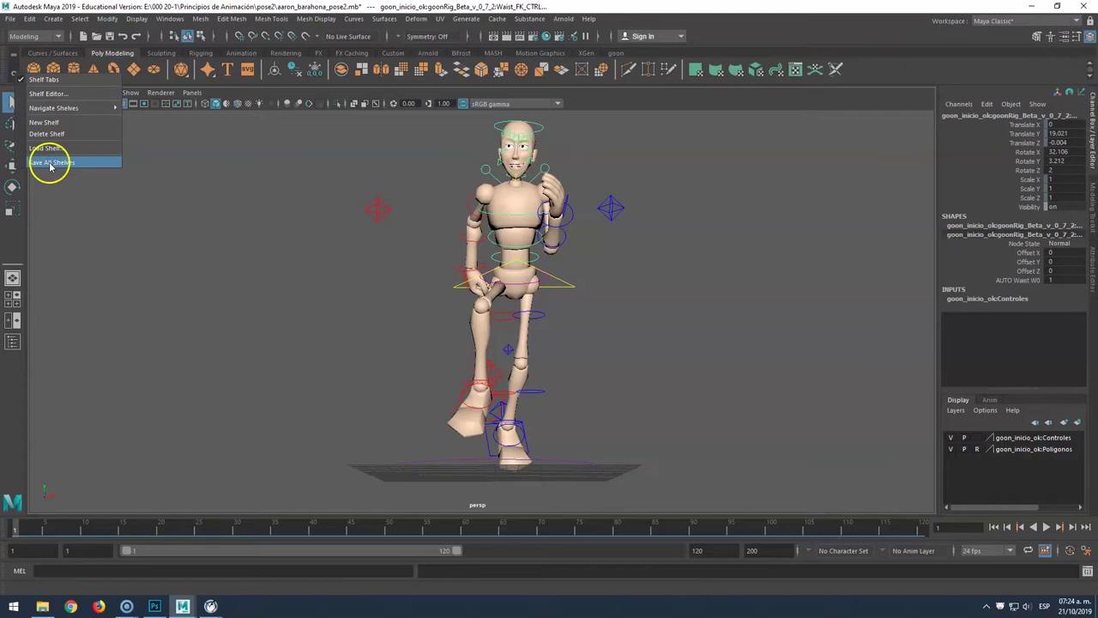
click(47, 122)
text(goon)
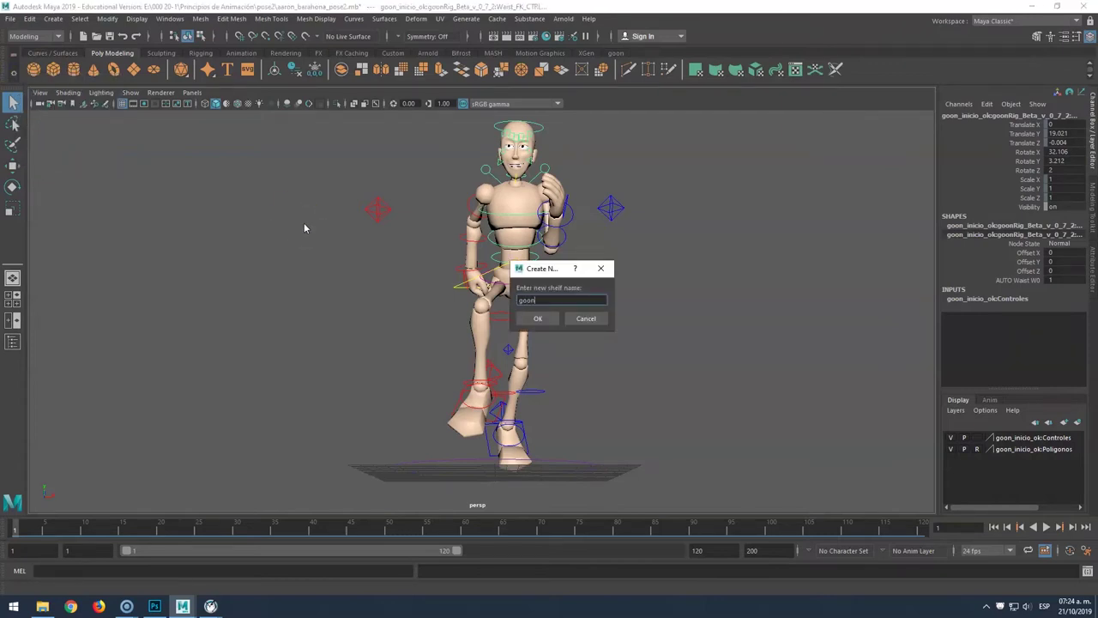
click(538, 318)
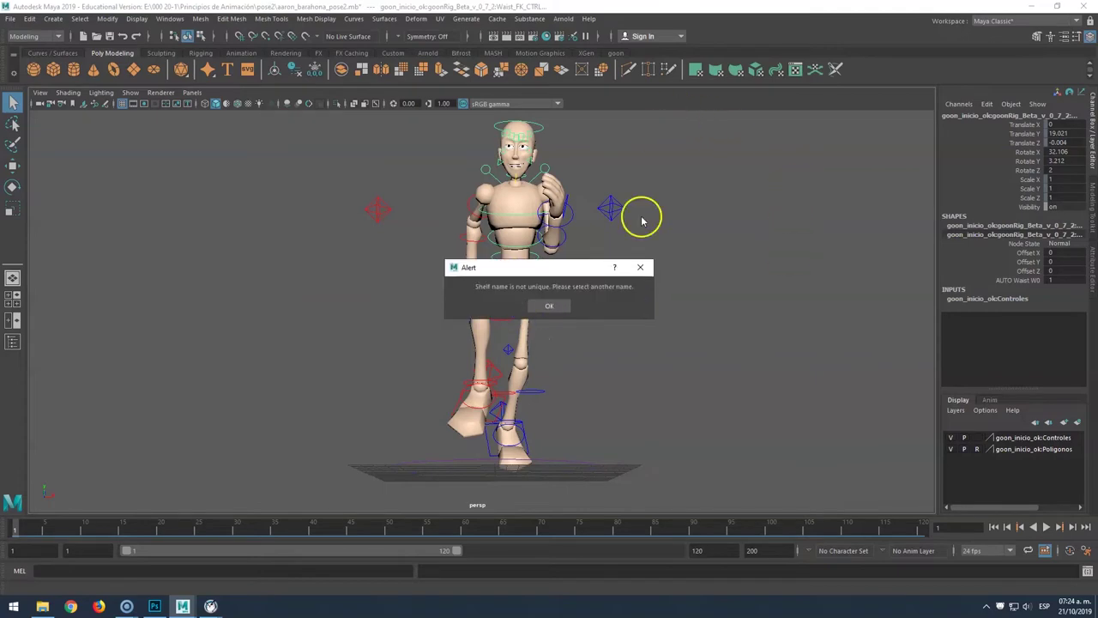
click(550, 307)
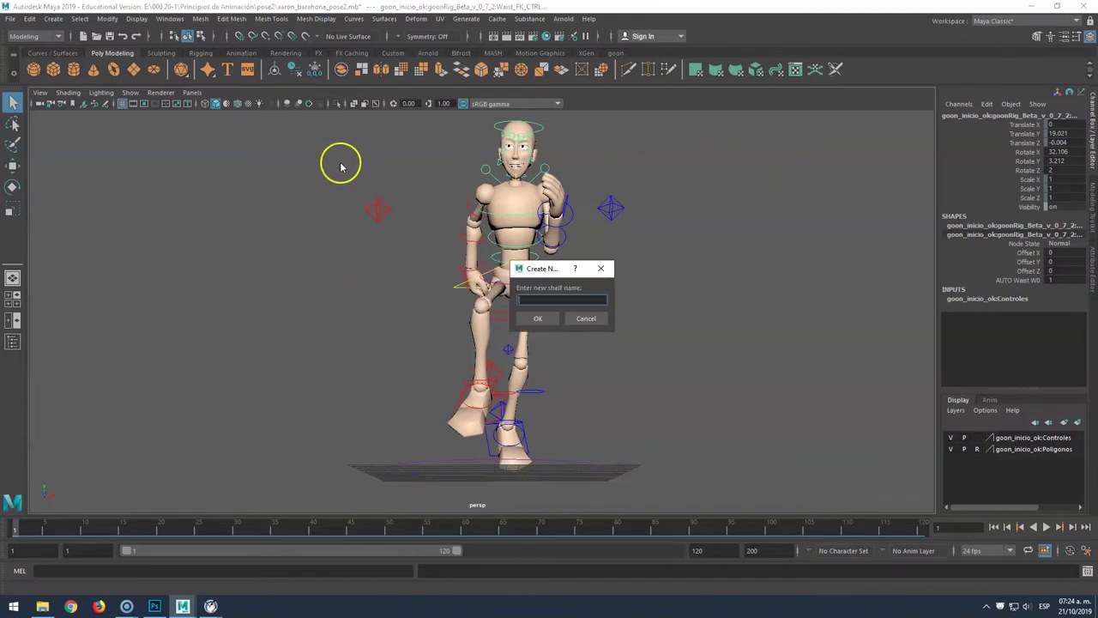
click(586, 318)
click(604, 53)
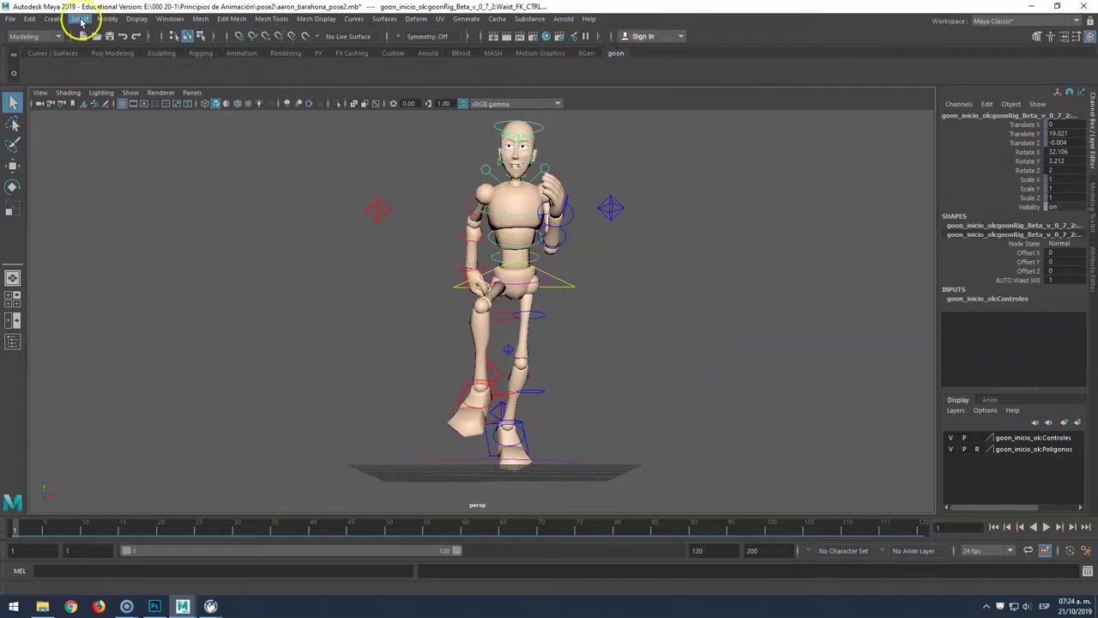
Create a Quick Select Set named espalda, add it to the goon shelf, and test it.
click(54, 19)
mouse_move(69, 251)
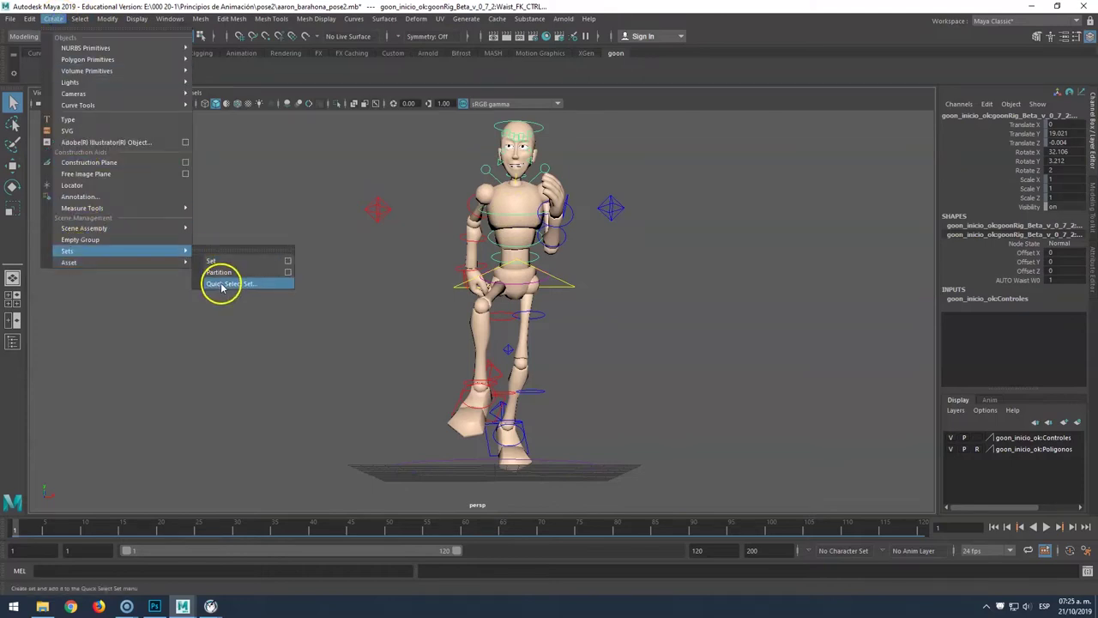
click(221, 285)
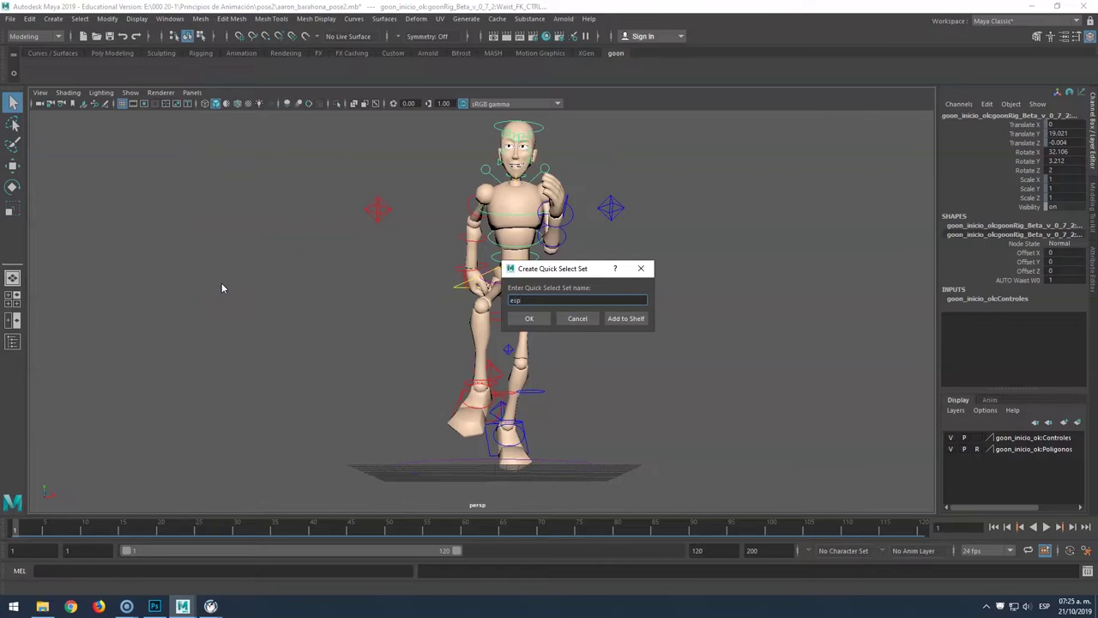
text(espalda)
click(608, 319)
click(143, 208)
click(34, 68)
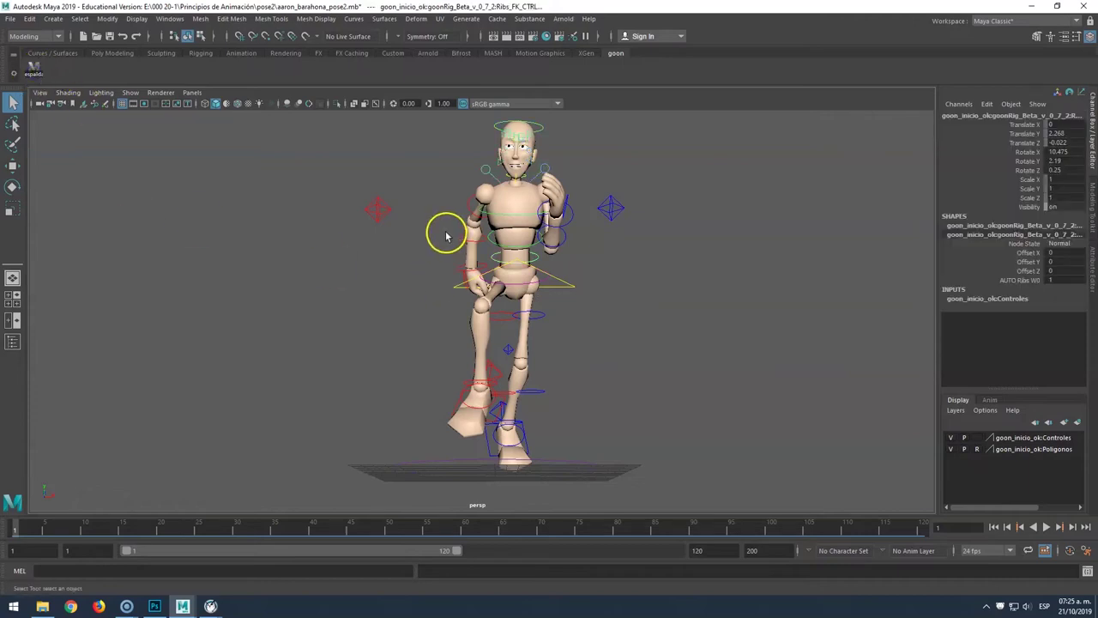
Rotate Ribs_FK_CTRL to lean, straighten and re-centre the torso (X 10.474, Y 3.193, Z 0.176).
key(e)
drag(545, 206, 543, 201)
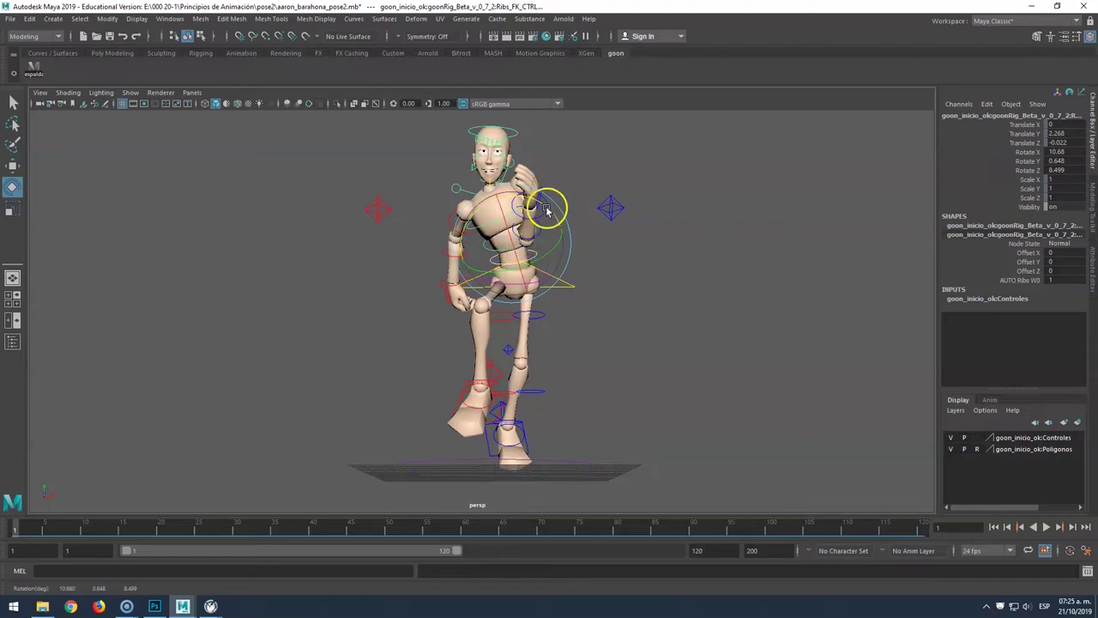
drag(551, 208, 542, 230)
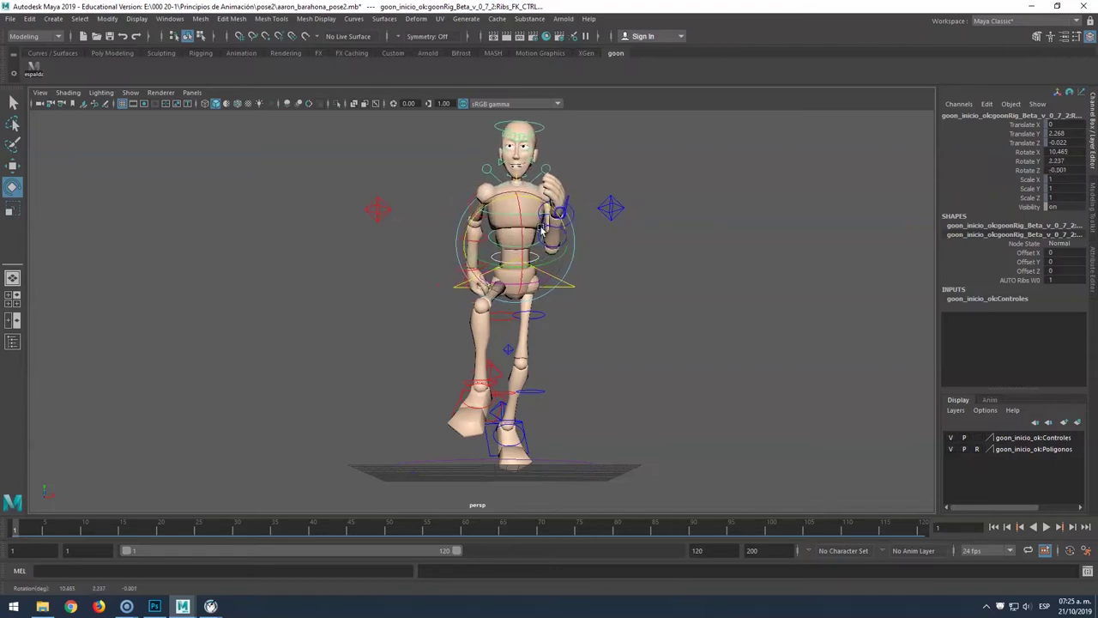
drag(503, 268, 496, 270)
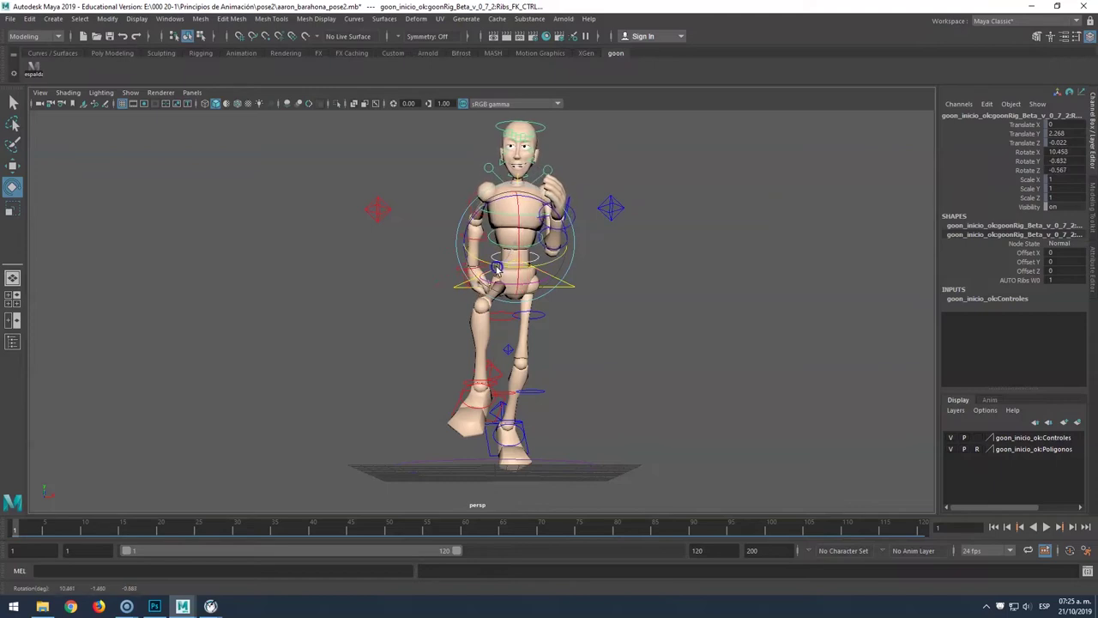
mouse_move(632, 306)
alt+mouse_down()
mouse_move(524, 318)
mouse_move(627, 320)
mouse_move(618, 320)
alt+mouse_up()
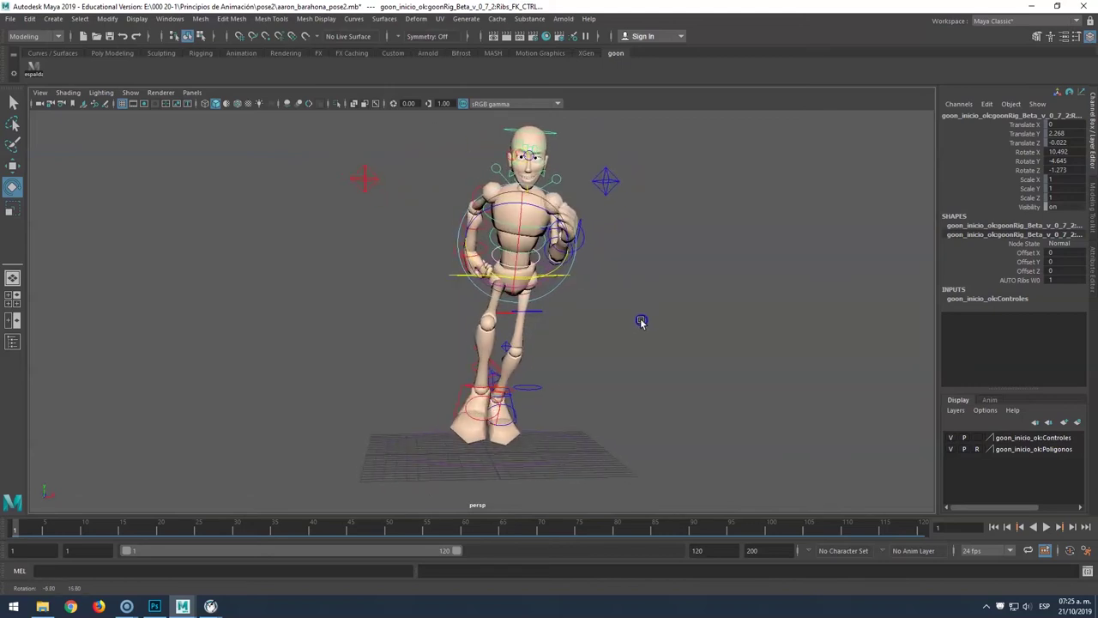
click(485, 344)
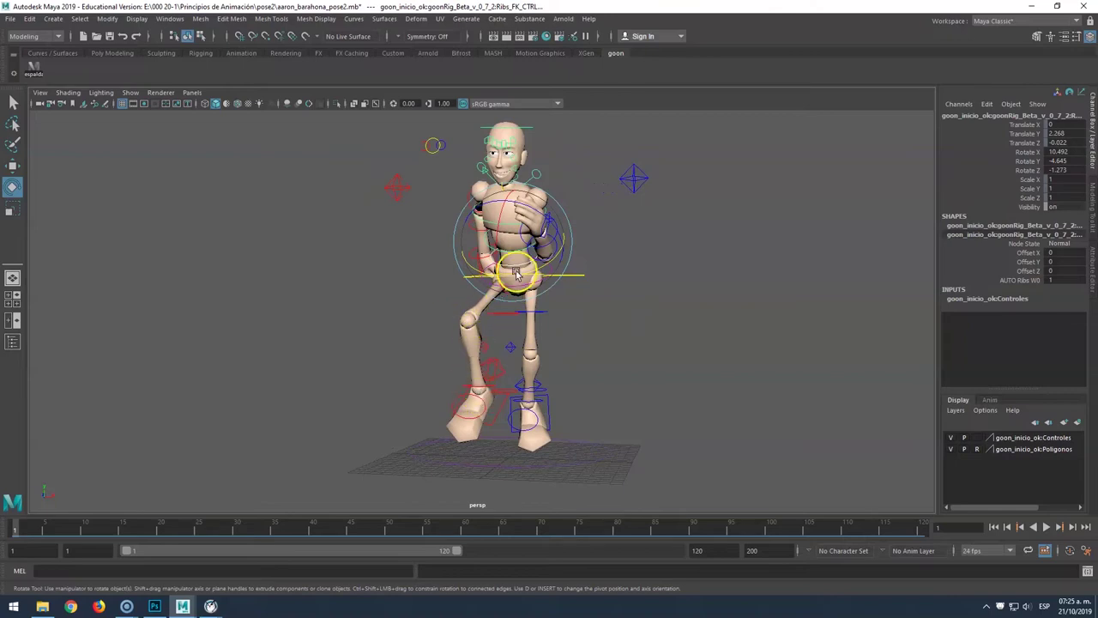
drag(517, 272, 541, 272)
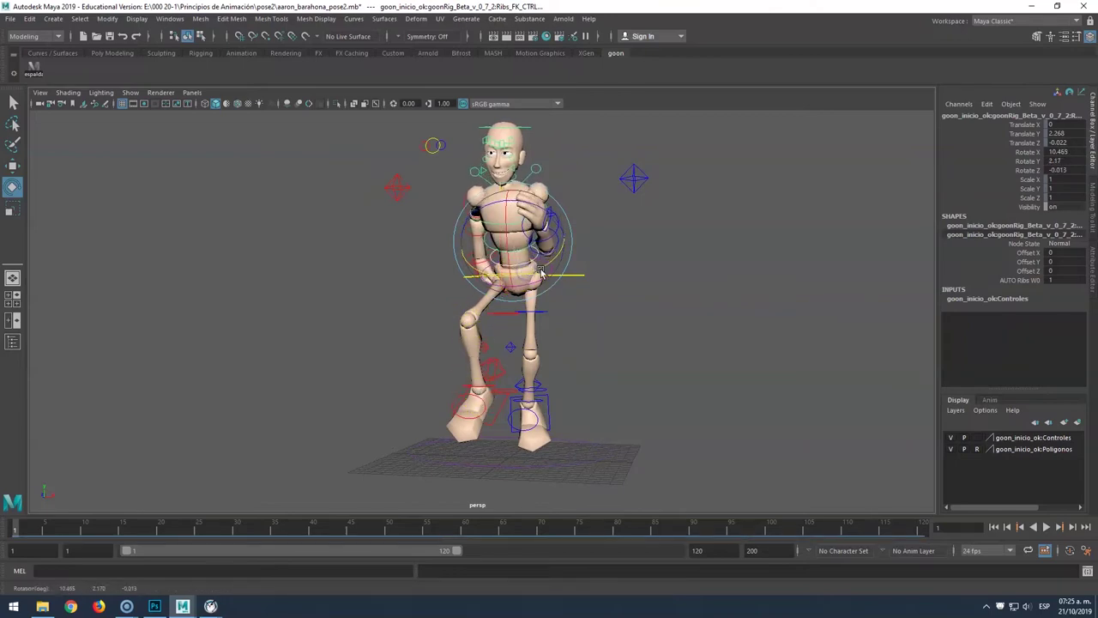
Try bending the torso forward, undo it, and review the pose from the side.
mouse_move(566, 219)
alt+mouse_down()
mouse_move(531, 282)
mouse_move(626, 277)
mouse_move(518, 283)
mouse_move(747, 288)
alt+mouse_up()
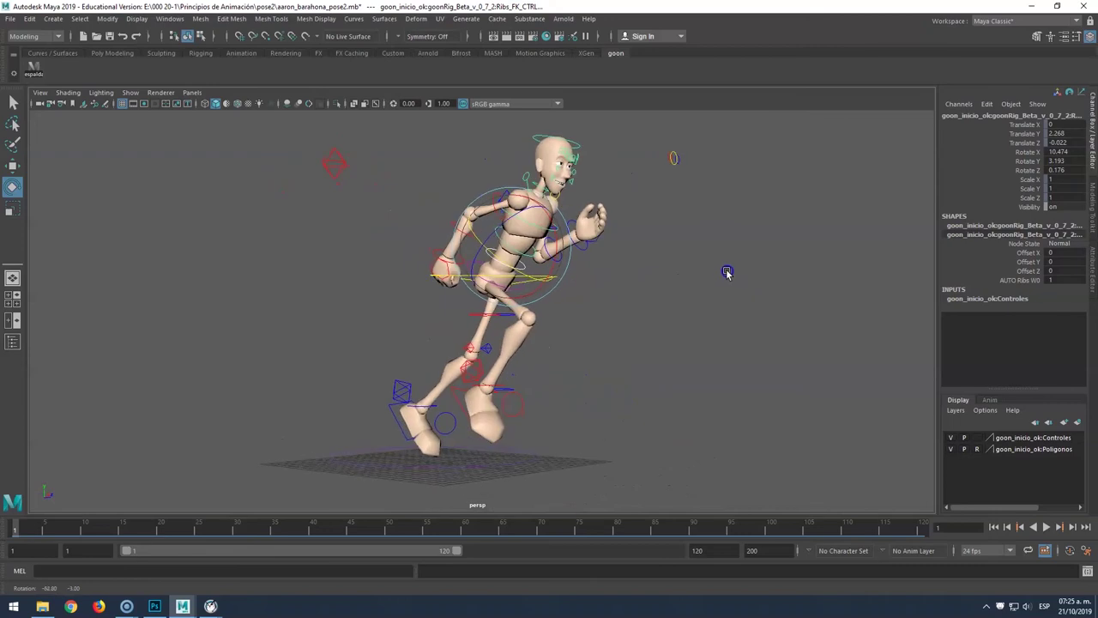
mouse_move(729, 275)
alt+mouse_down()
mouse_move(624, 285)
mouse_move(646, 279)
alt+mouse_up()
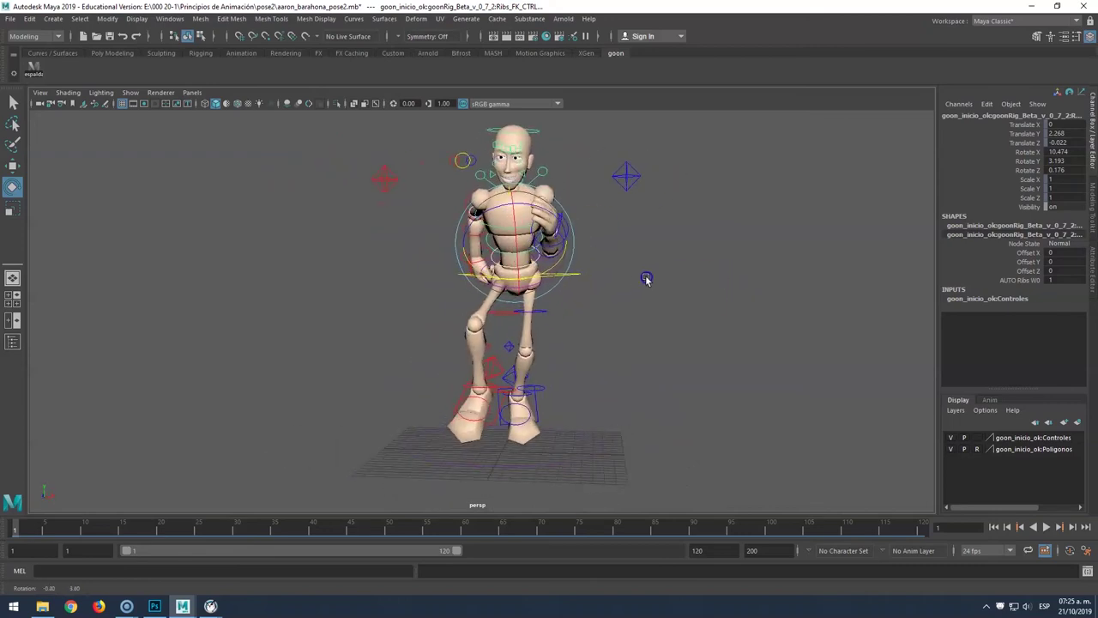
scroll(581, 245, up, 5)
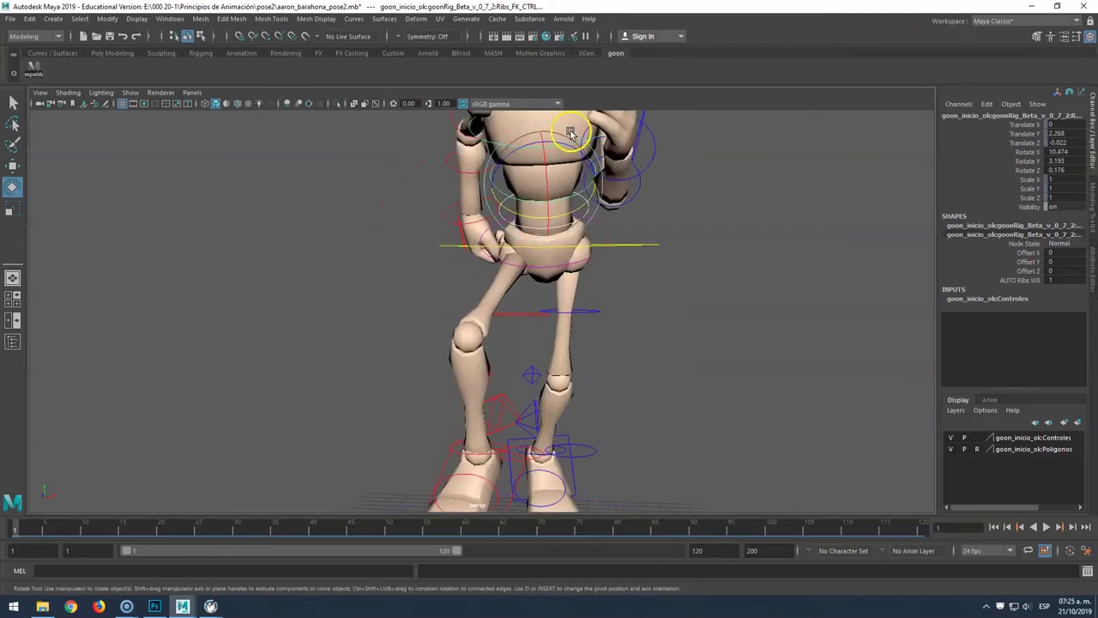
drag(569, 122, 532, 206)
key(ctrl+z)
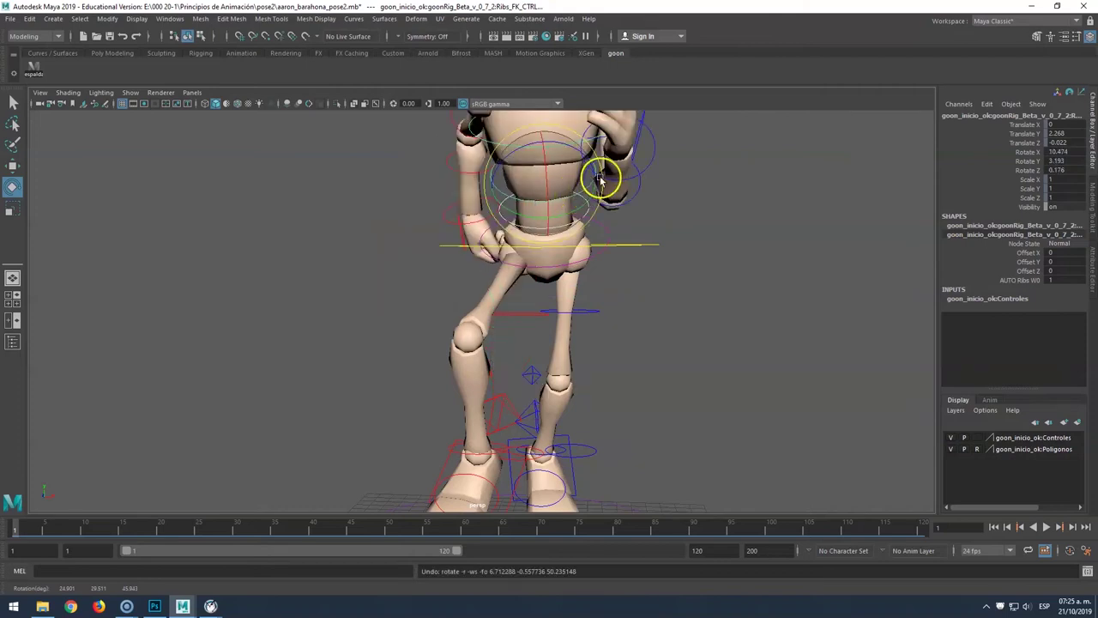
key(ctrl+z)
mouse_move(539, 349)
alt+mouse_down()
mouse_move(569, 338)
mouse_move(488, 326)
alt+mouse_up()
Tilt the head back at the neck control to Rotate X 32.458, undoing a trial forward head tilt.
click(427, 255)
click(390, 280)
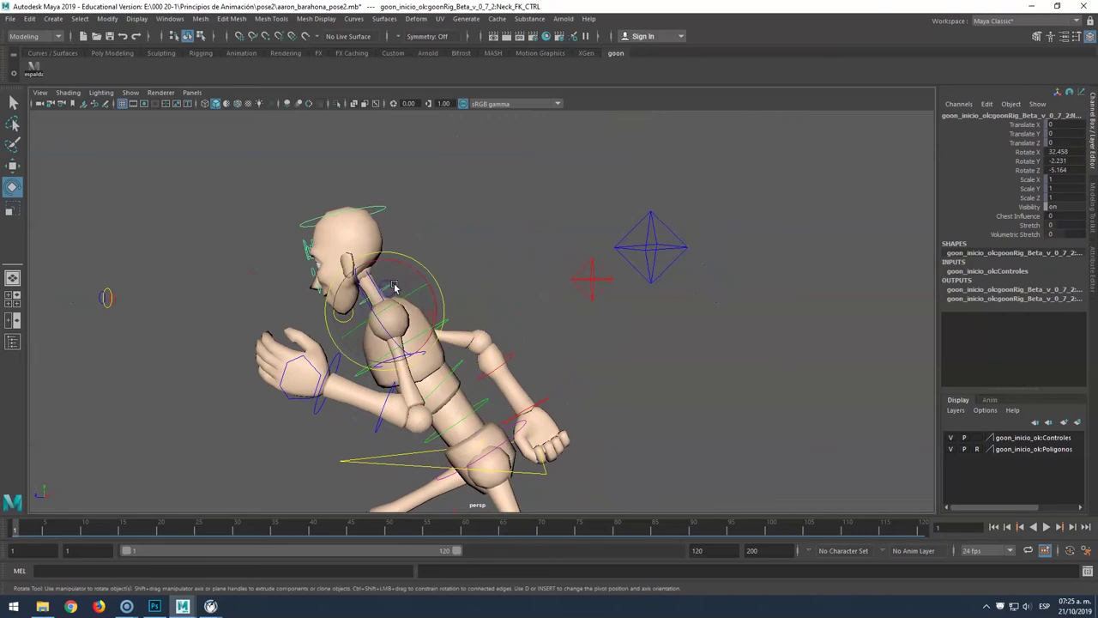
drag(412, 272, 449, 301)
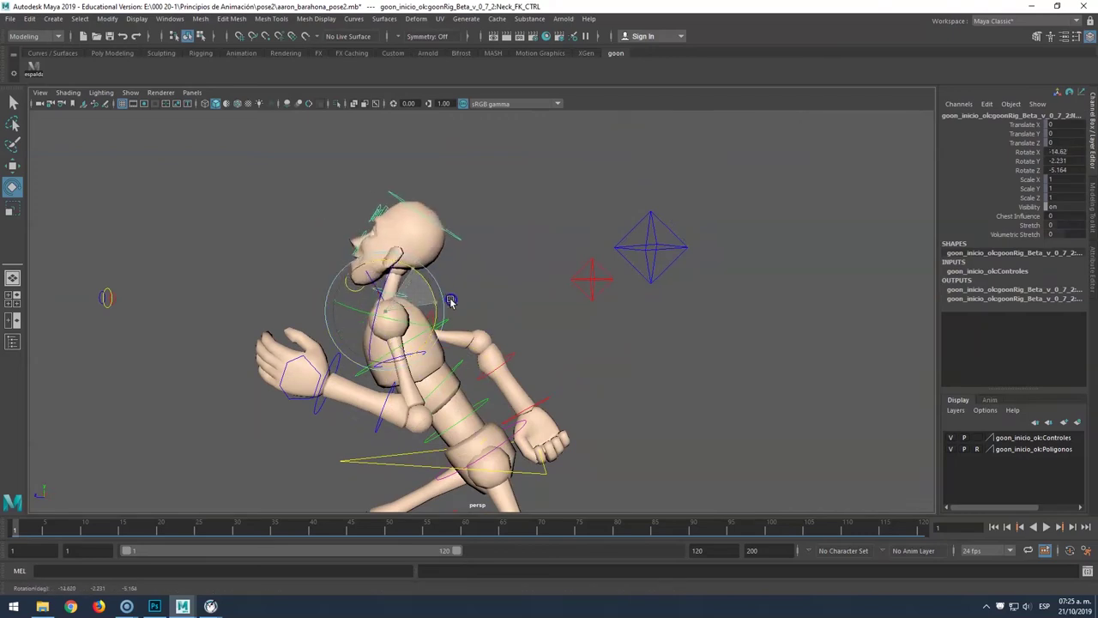
click(453, 235)
drag(446, 252, 424, 203)
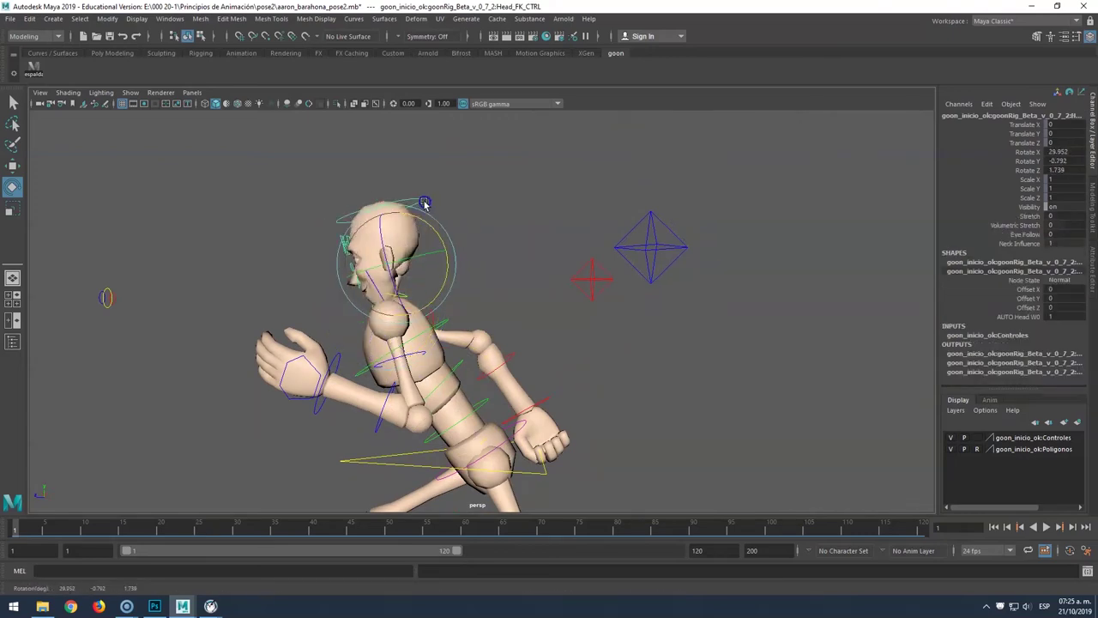
key(ctrl+z)
key(ctrl+z)
key(ctrl+z)
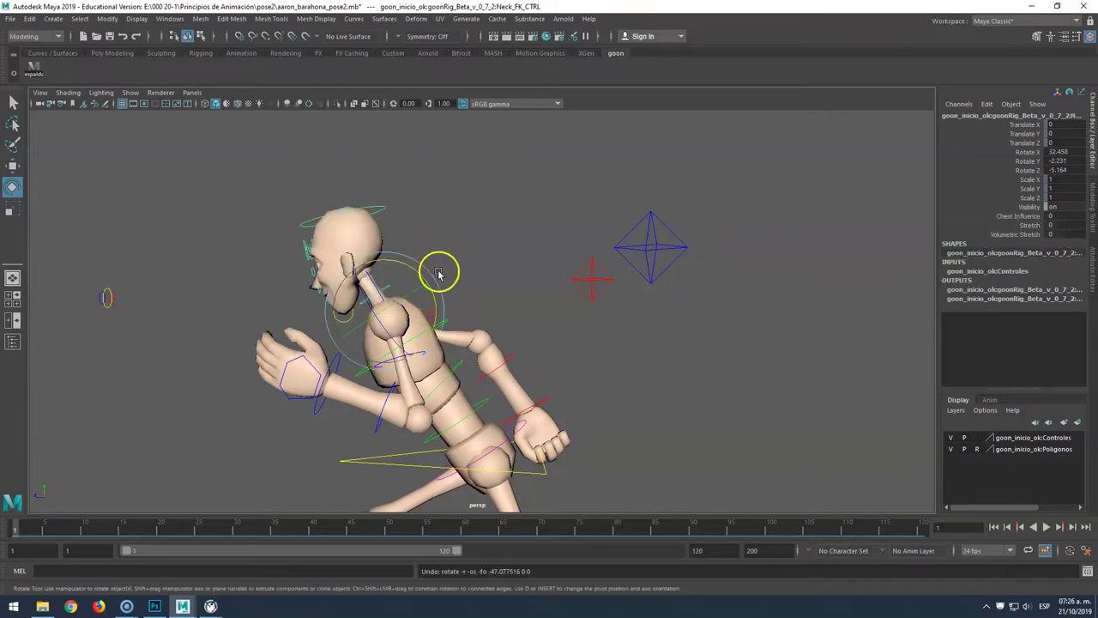
Tilt Head_FK_CTRL further back to Rotate X -30.794, then deselect.
alt+drag(428, 272, 314, 309)
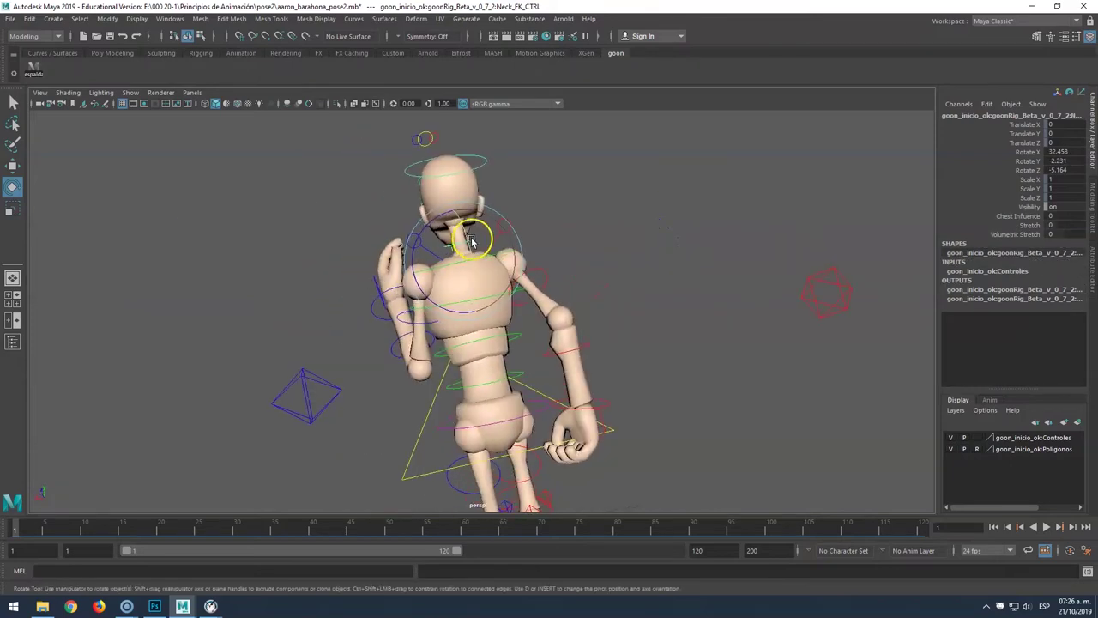
mouse_move(468, 261)
alt+mouse_down()
mouse_move(654, 252)
mouse_move(639, 249)
alt+mouse_up()
click(446, 217)
drag(444, 219, 448, 209)
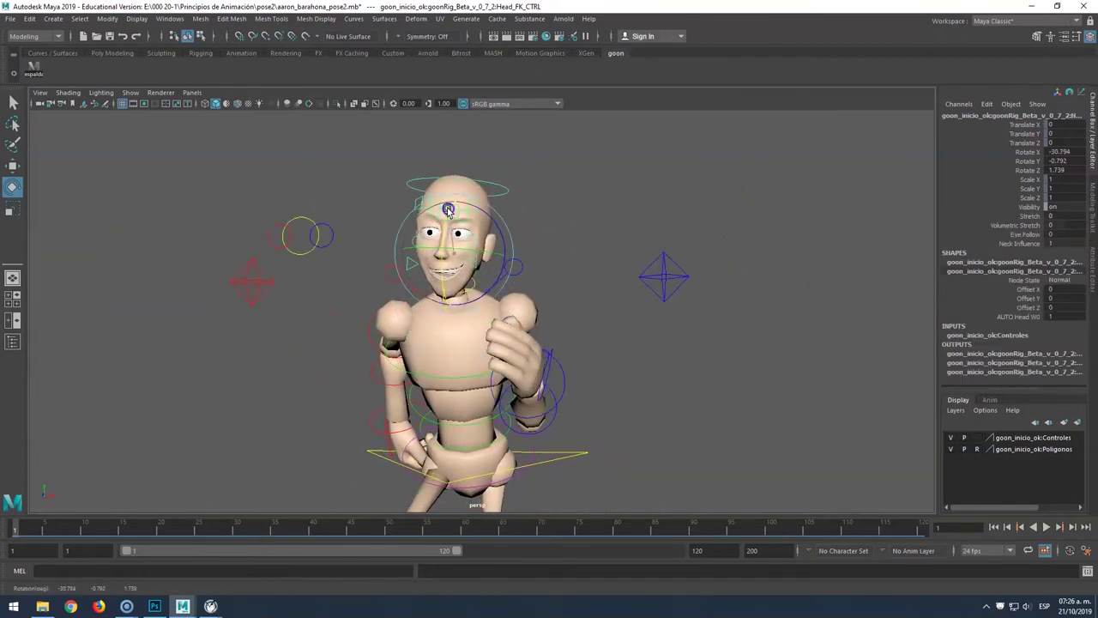
click(579, 257)
scroll(578, 249, down, 3)
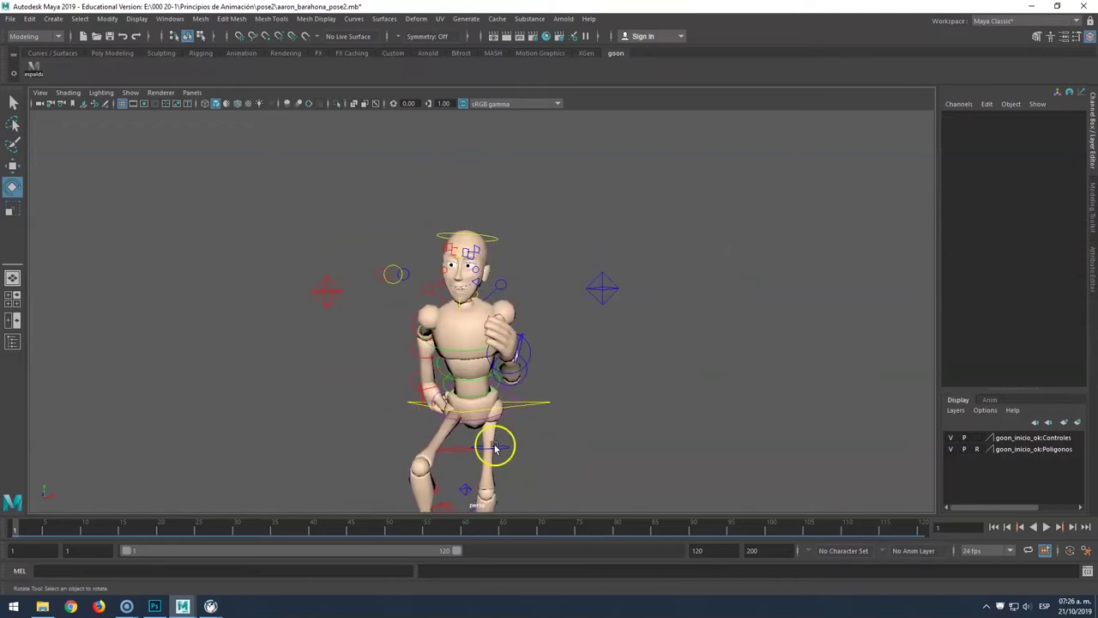
click(156, 607)
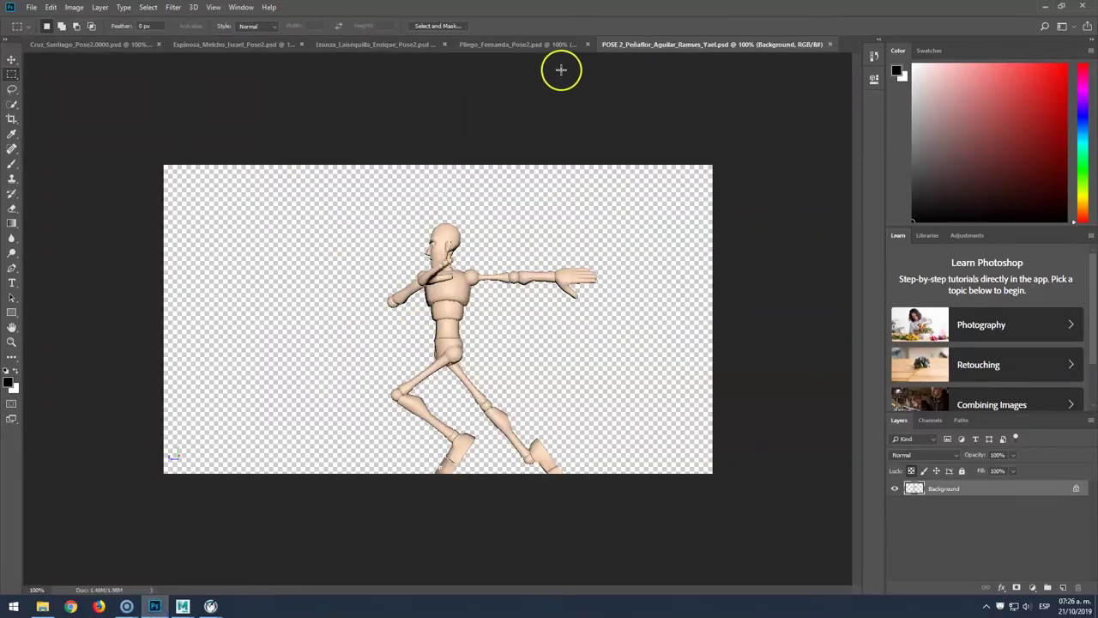
click(530, 46)
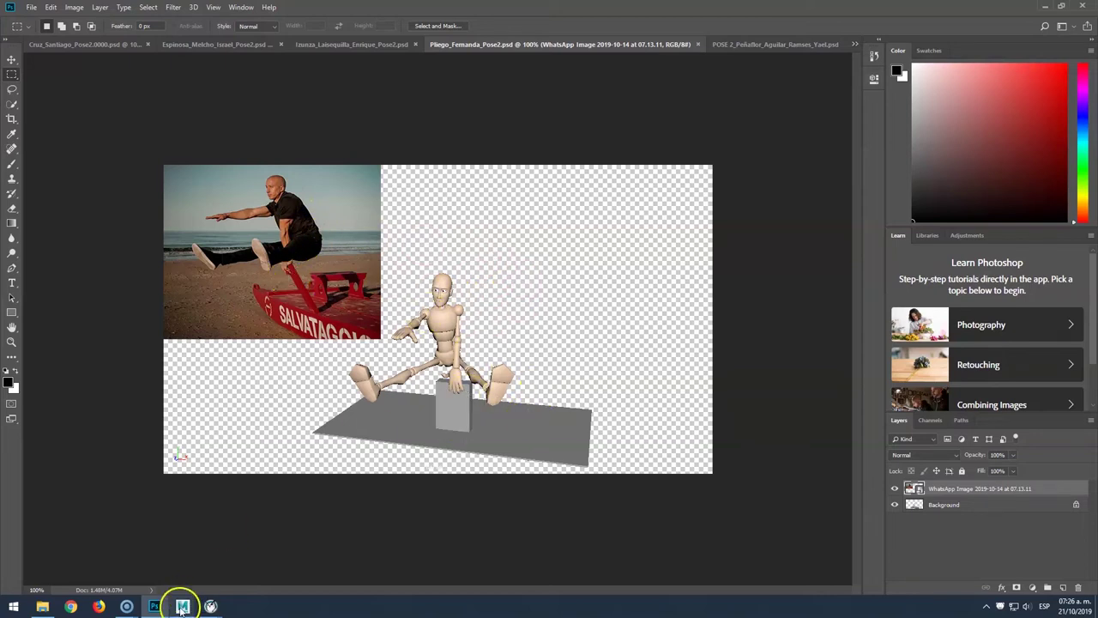
mouse_move(181, 607)
click(257, 550)
Pan and orbit the view to see the running mannequin's feet and side, then return to Photoshop.
mouse_move(404, 252)
alt+middle_down()
mouse_move(353, 203)
mouse_move(391, 170)
alt+middle_up()
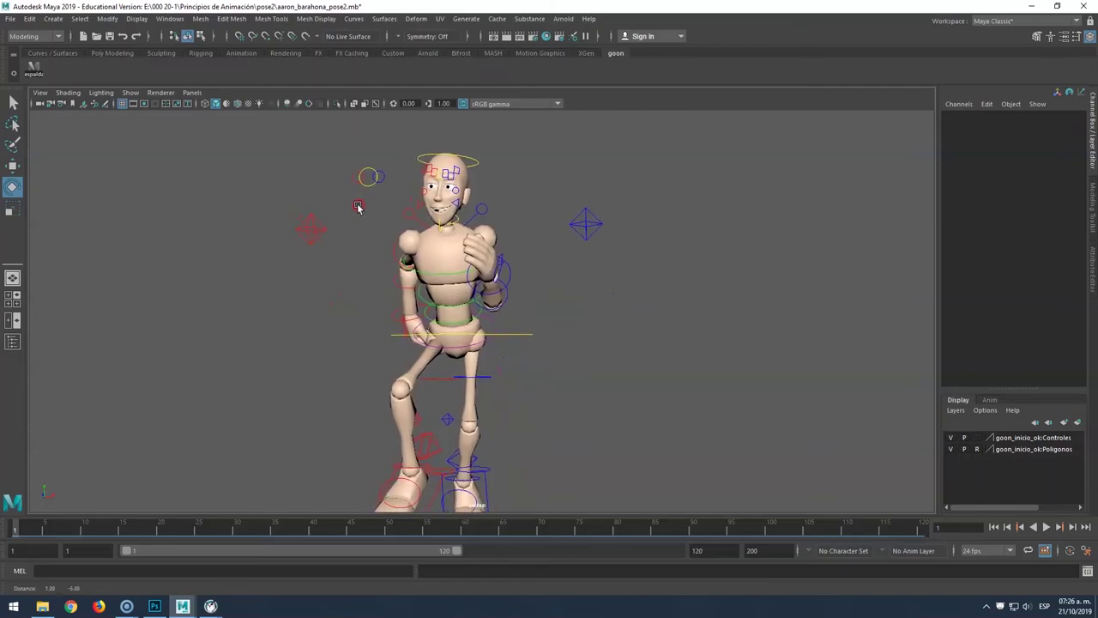
click(333, 262)
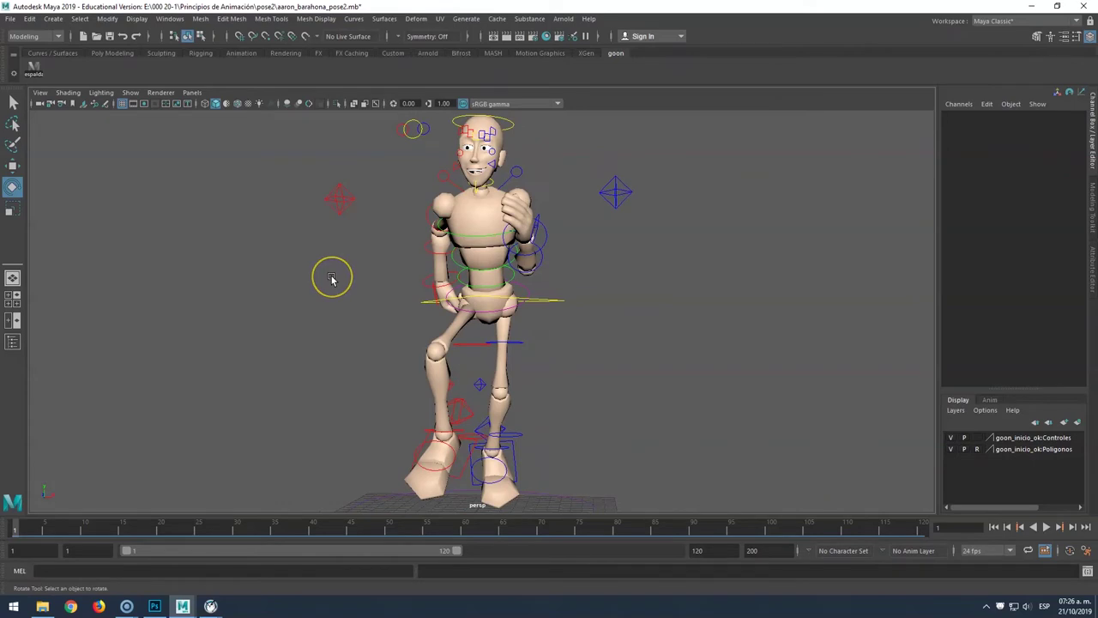
click(334, 283)
alt+drag(344, 291, 293, 287)
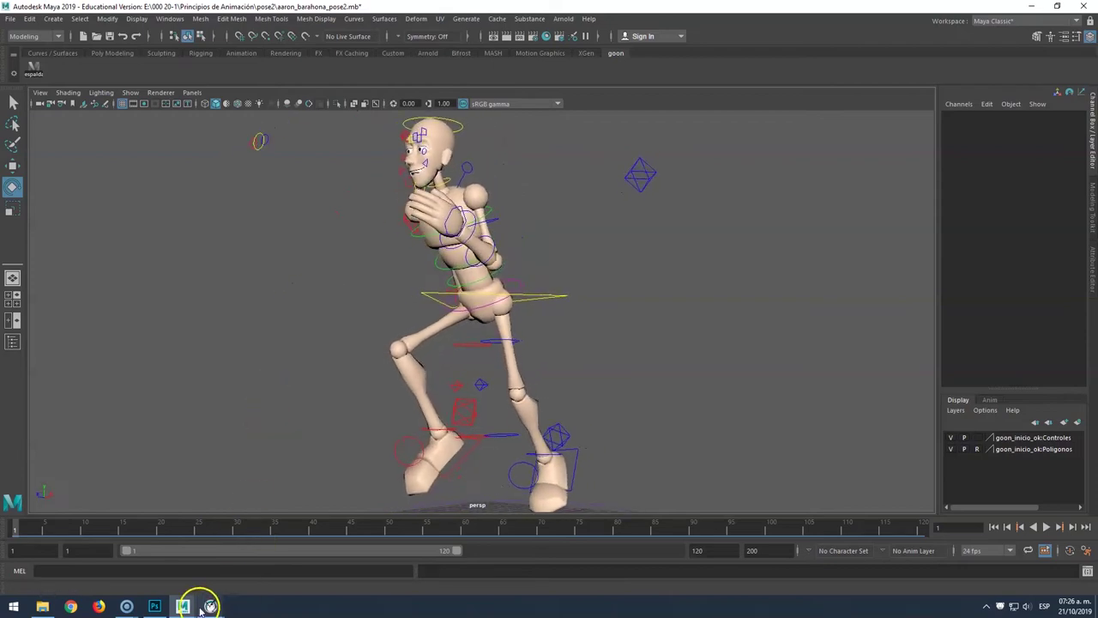
click(155, 606)
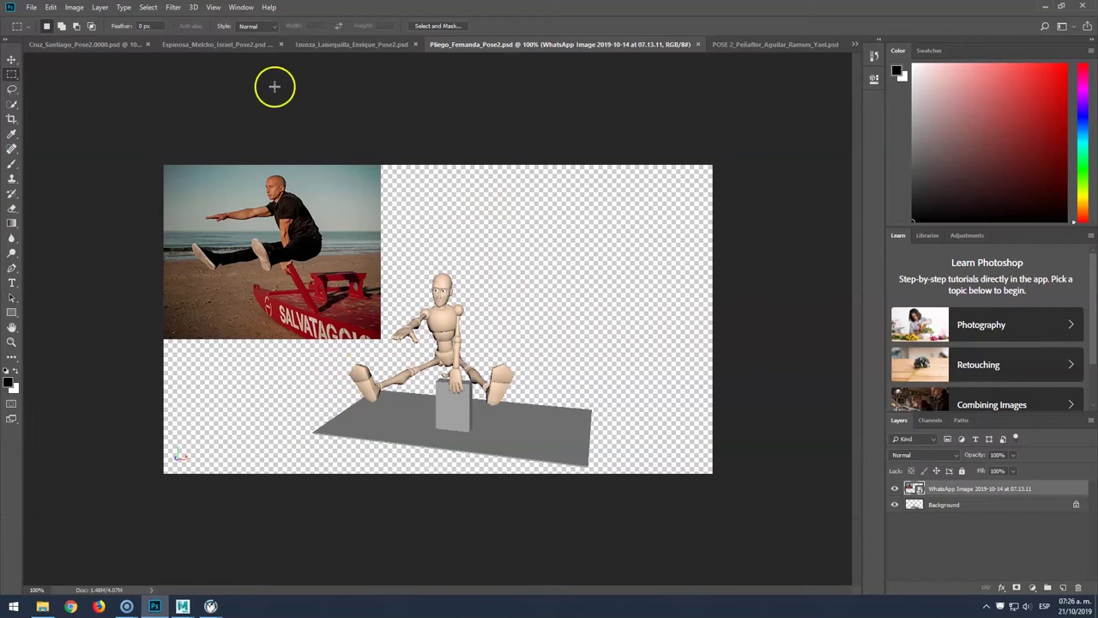
click(381, 45)
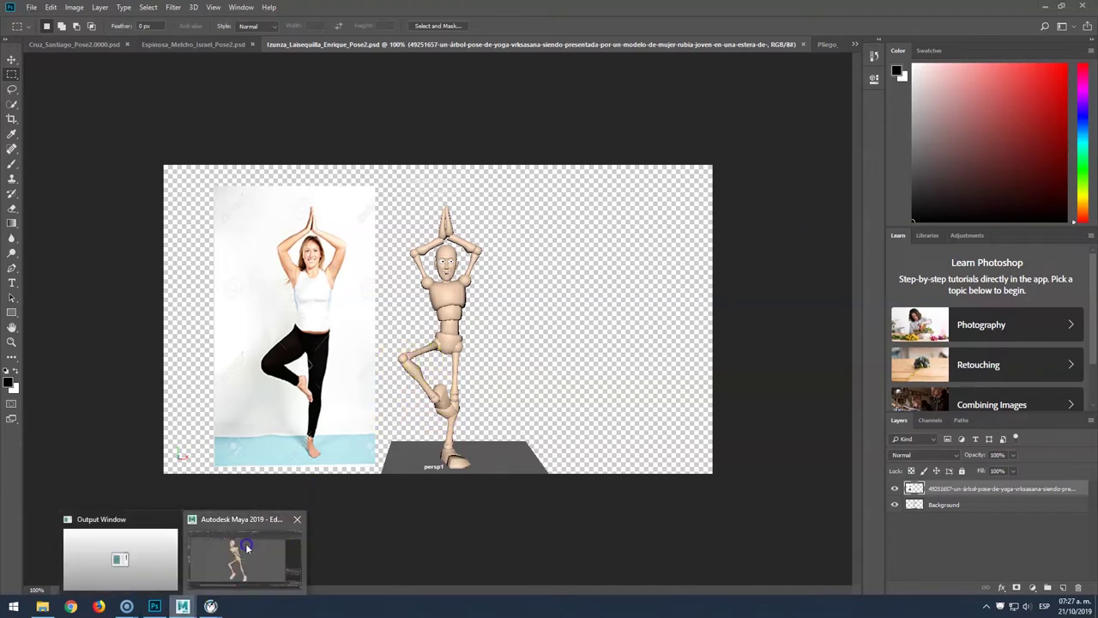
mouse_move(182, 607)
click(271, 548)
Twist the right knee outward by setting Foot_Right_IK_CTRL's Knee Twist to about 39.3.
click(470, 416)
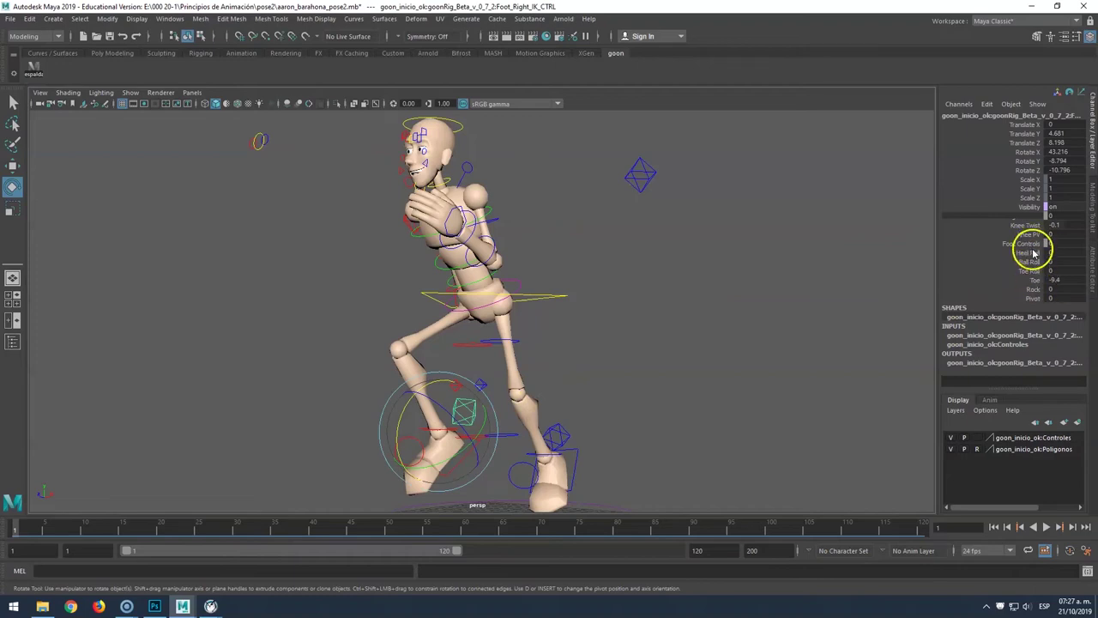
click(1029, 227)
alt+drag(638, 321, 589, 309)
mouse_move(588, 309)
middle_down()
mouse_move(512, 317)
mouse_move(868, 297)
mouse_move(841, 303)
middle_up()
click(418, 450)
With rotate active, try selecting the right and left foot IK controls.
key(e)
click(462, 393)
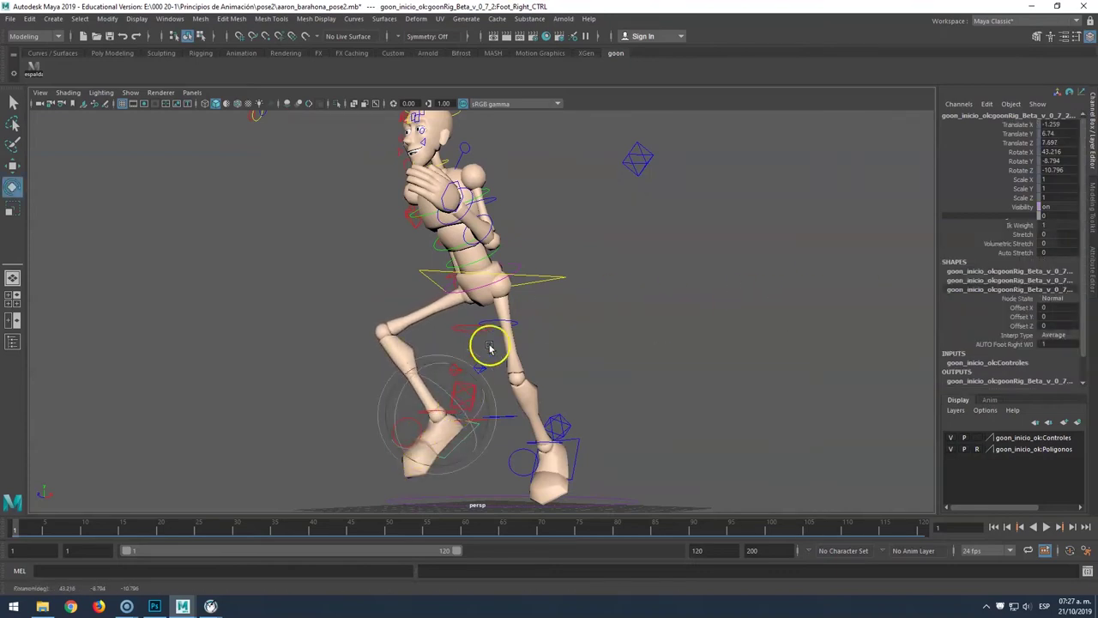
click(456, 344)
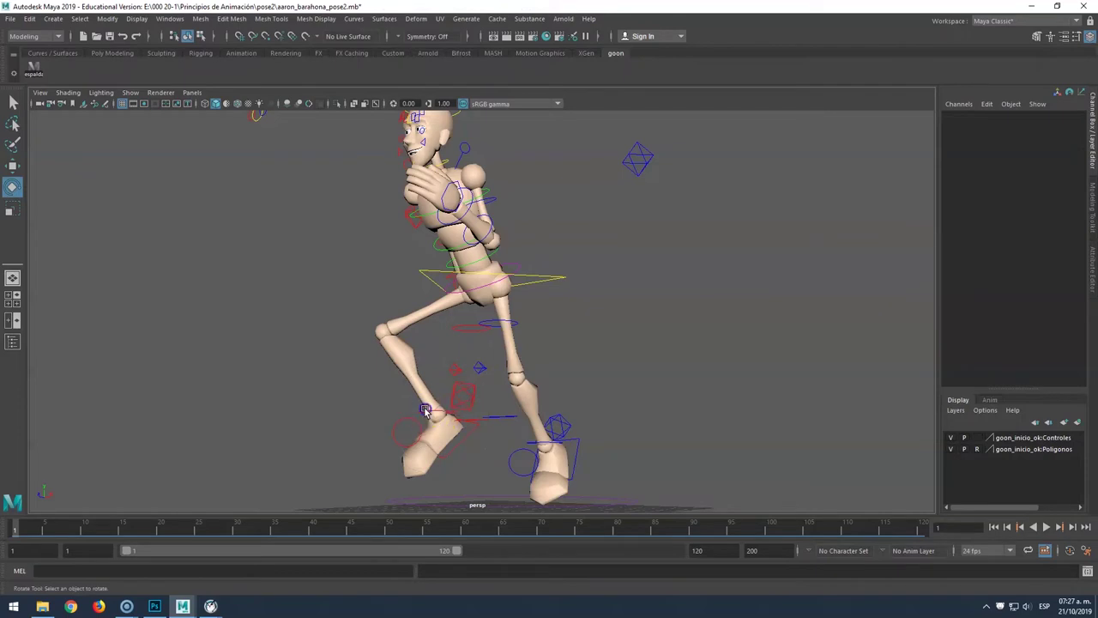
click(424, 410)
click(404, 429)
click(405, 427)
click(567, 404)
click(540, 447)
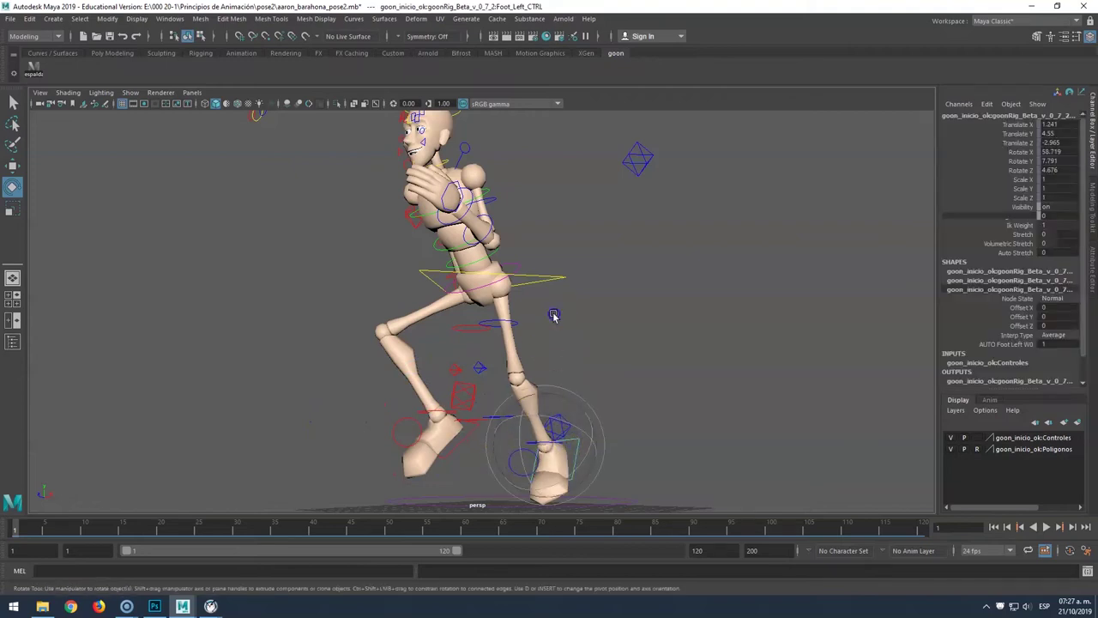
click(567, 421)
click(559, 424)
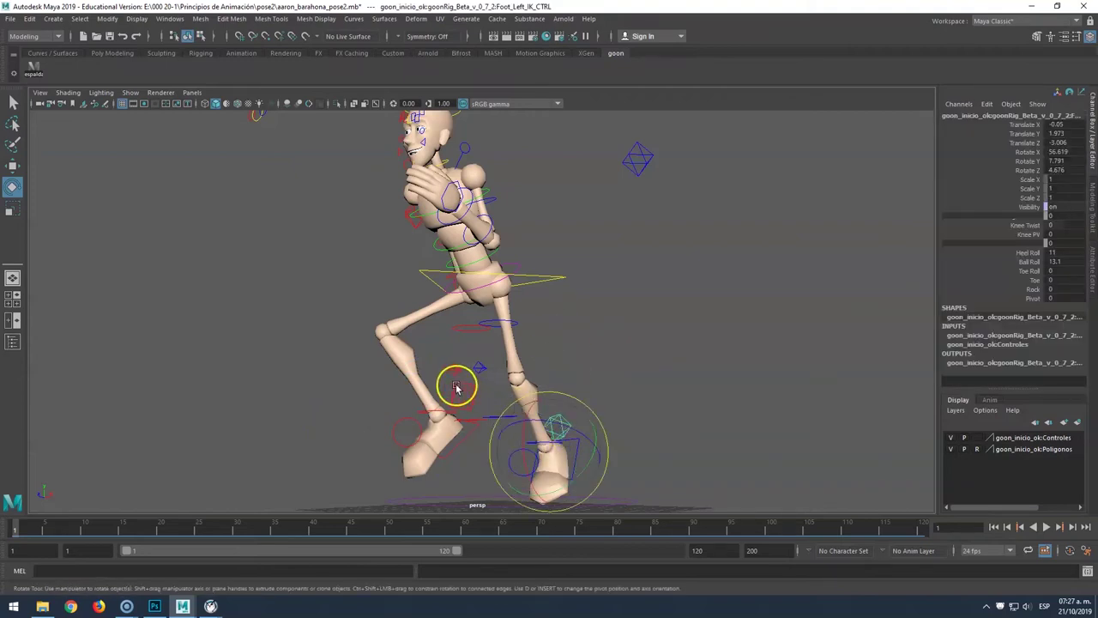
Check the hip root and left upper-arm controls, then orbit and zoom out to a wider view.
click(539, 296)
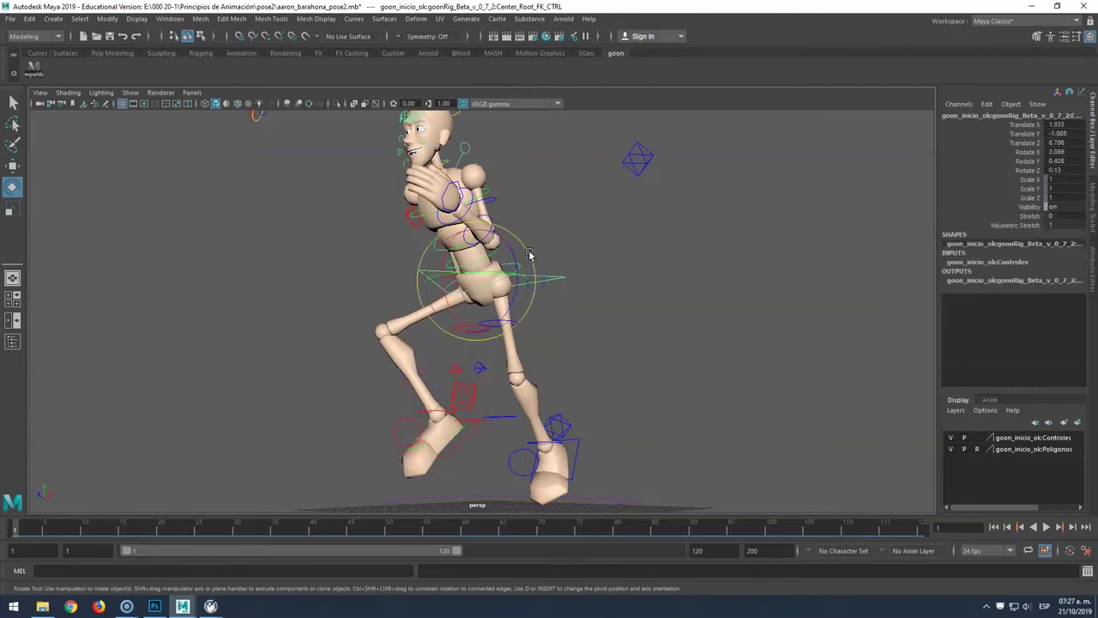
click(541, 219)
click(491, 191)
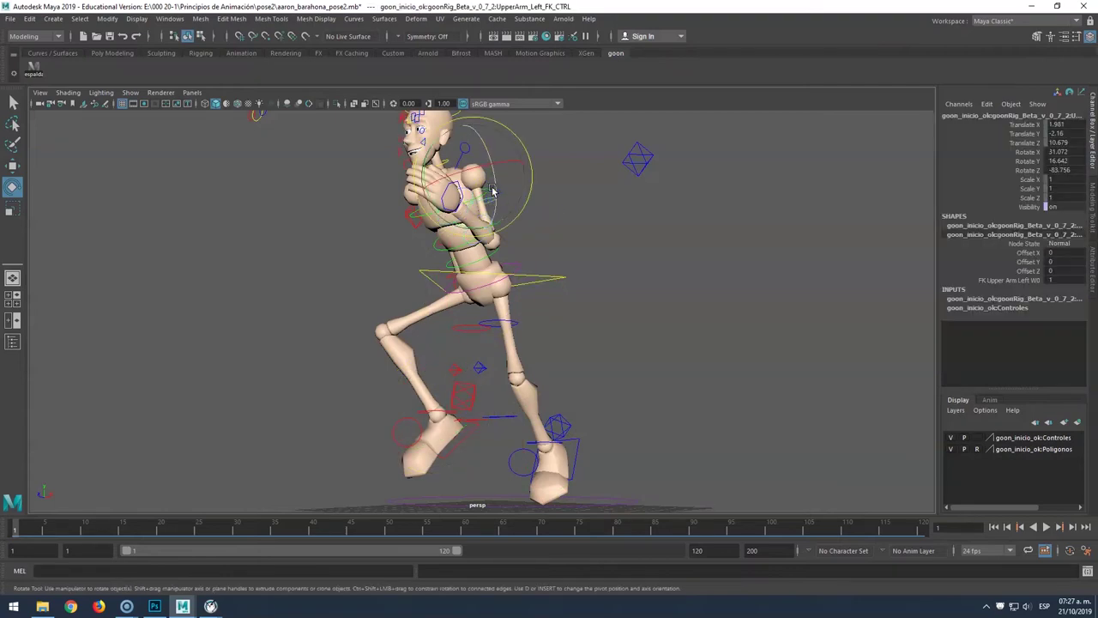
drag(559, 186, 555, 221)
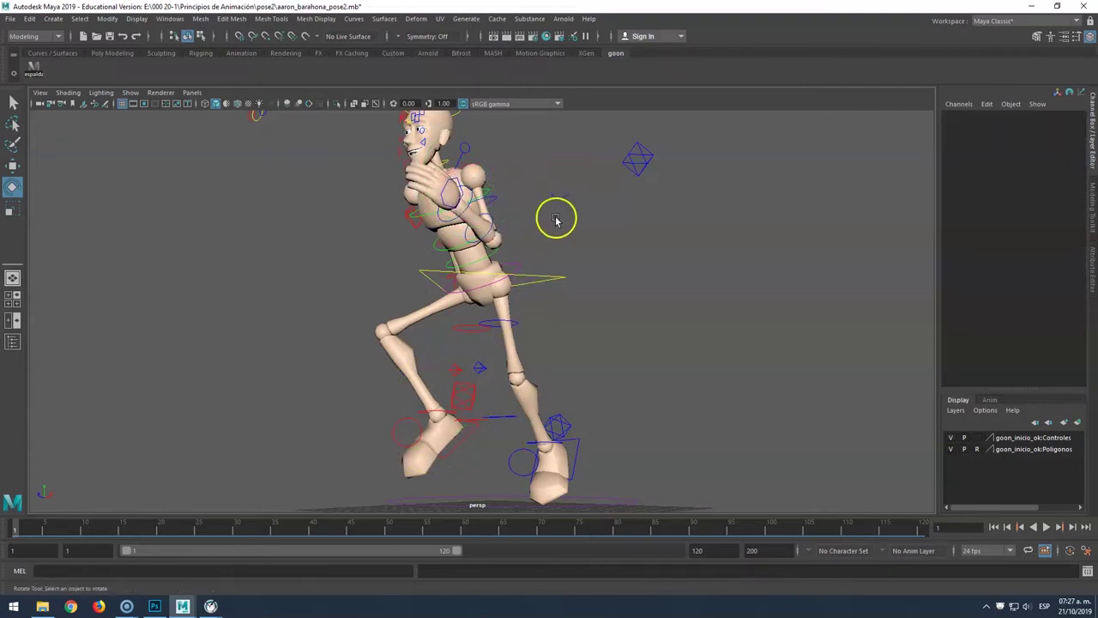
mouse_move(583, 272)
alt+mouse_down()
mouse_move(522, 314)
mouse_move(592, 316)
alt+mouse_up()
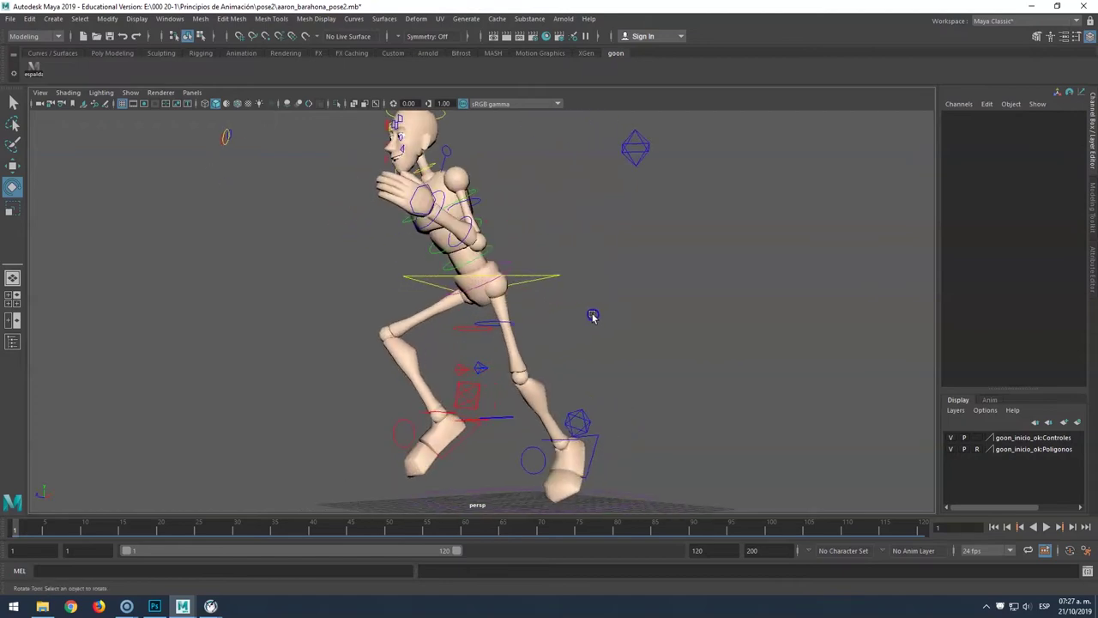
scroll(592, 316, down, 3)
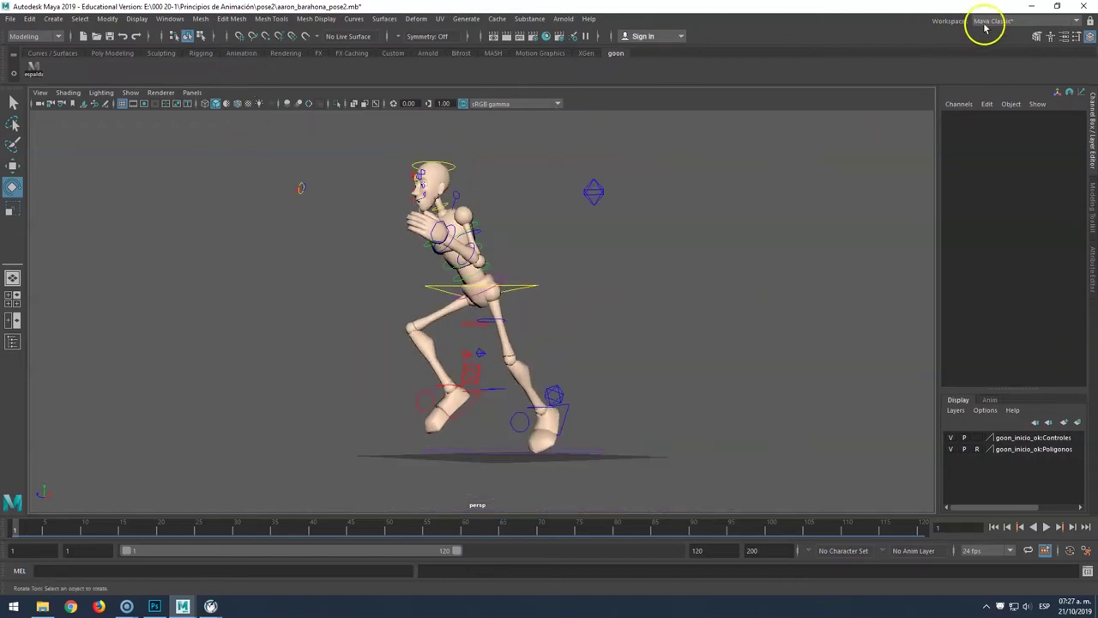
Minimize Maya, browse the Photoshop pose documents to Cruz_Santiago_Pose2, then bring up Maya's Output Window.
click(1033, 6)
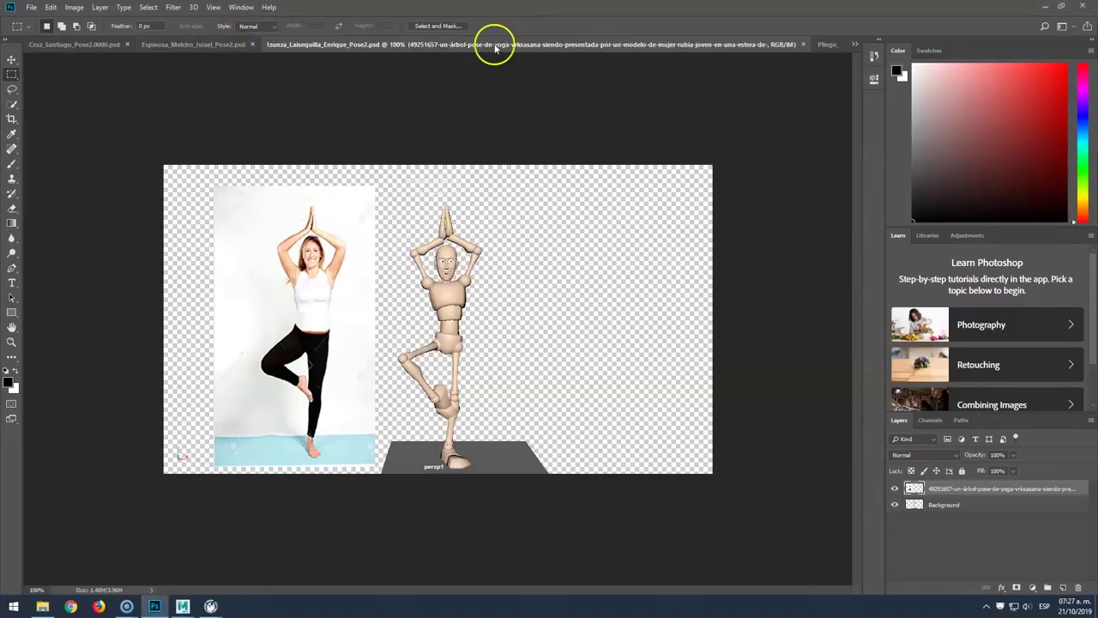
click(197, 45)
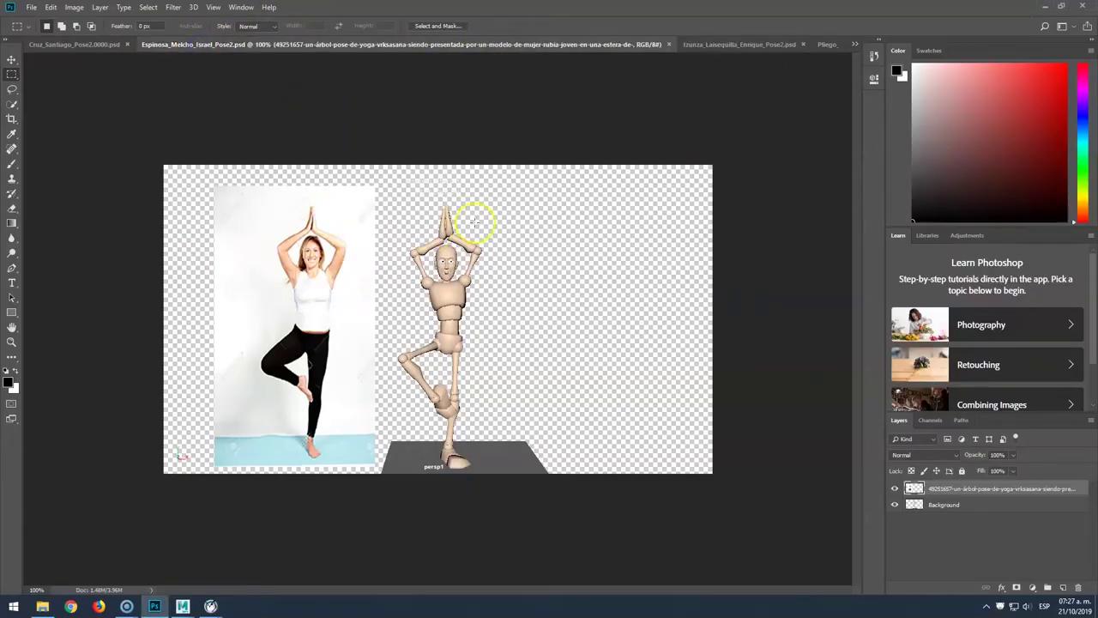
click(719, 47)
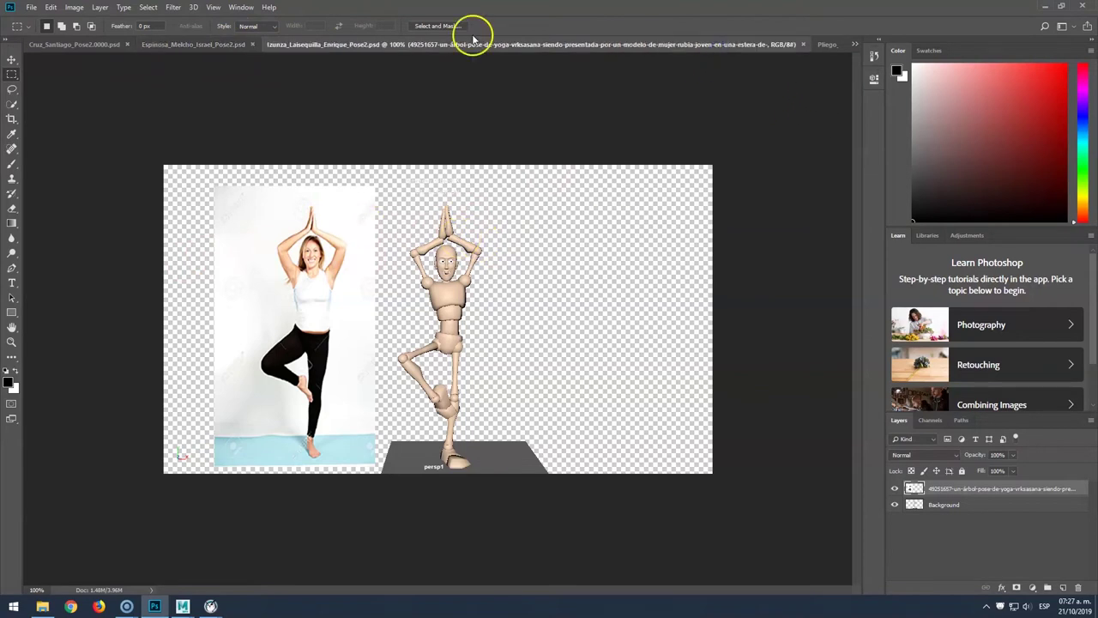
click(197, 44)
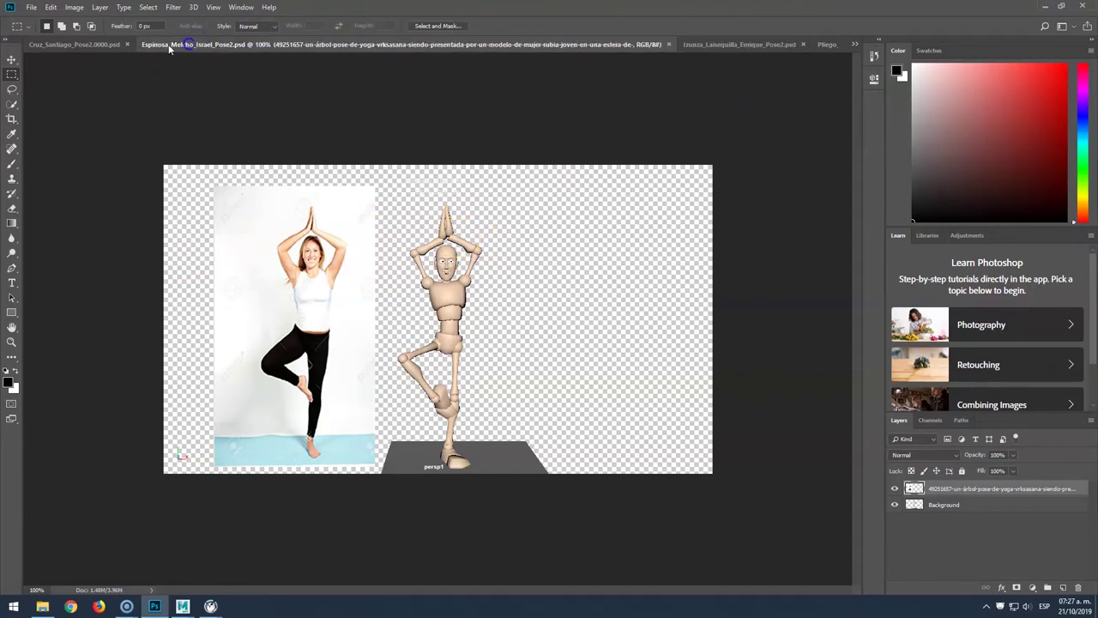
click(88, 47)
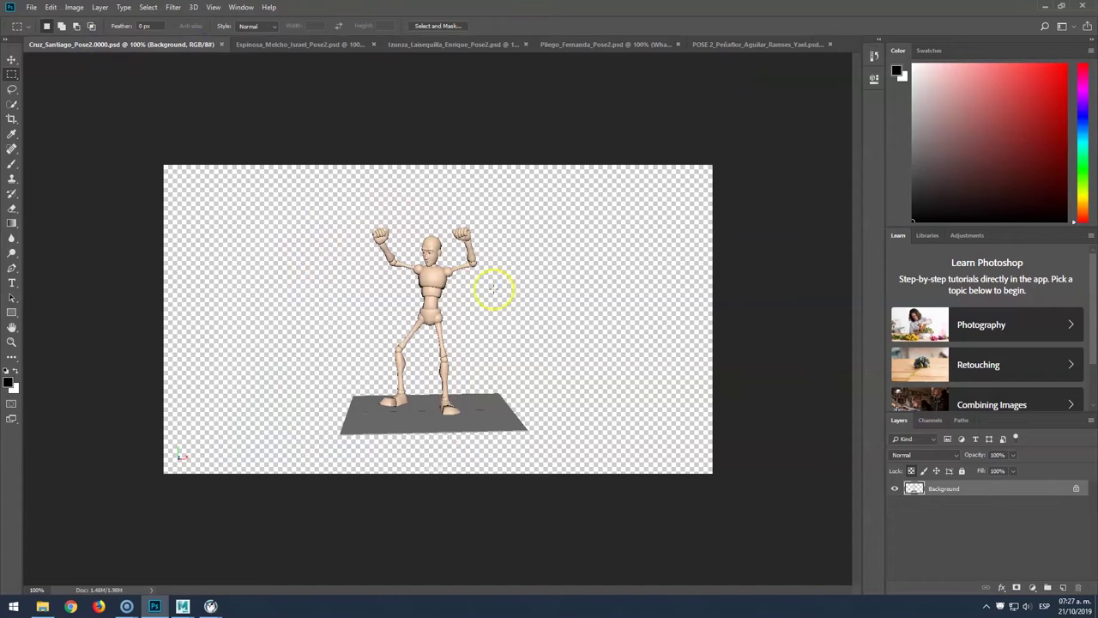
drag(490, 296, 539, 290)
click(139, 562)
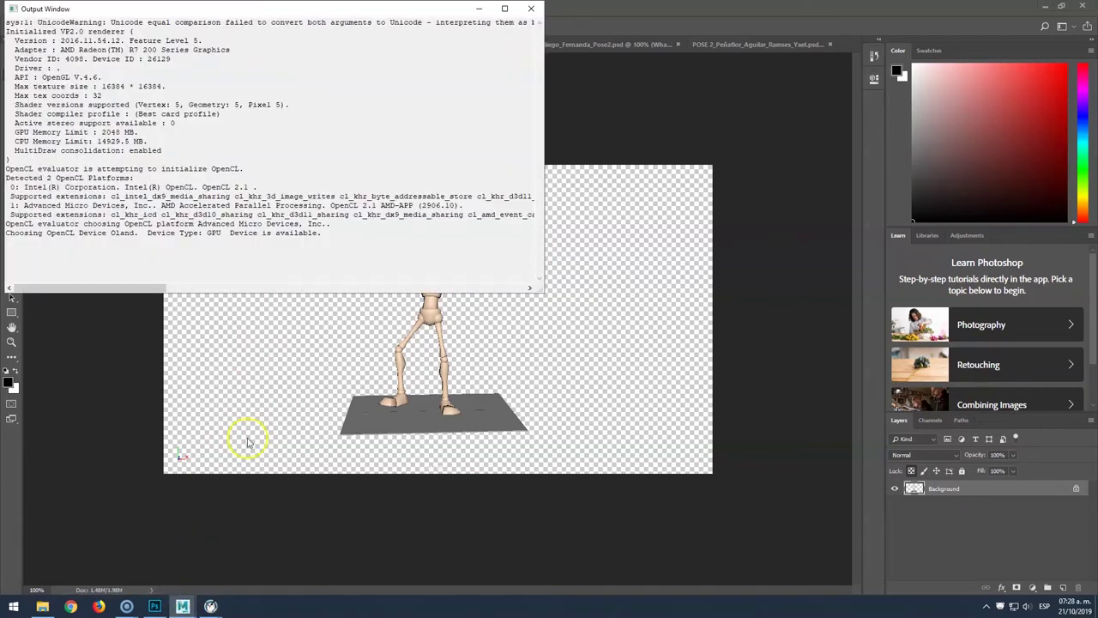
Back in Maya, toggle the rig controls layer's visibility and try selecting the eye-target control.
mouse_move(182, 607)
click(257, 558)
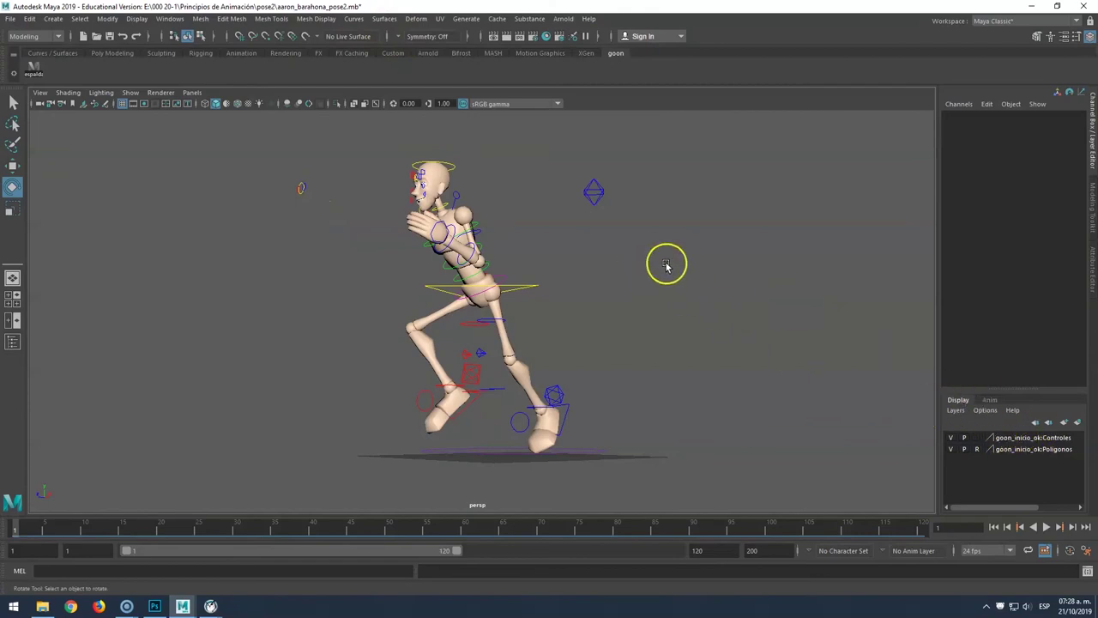
click(950, 438)
click(951, 439)
click(951, 438)
click(951, 439)
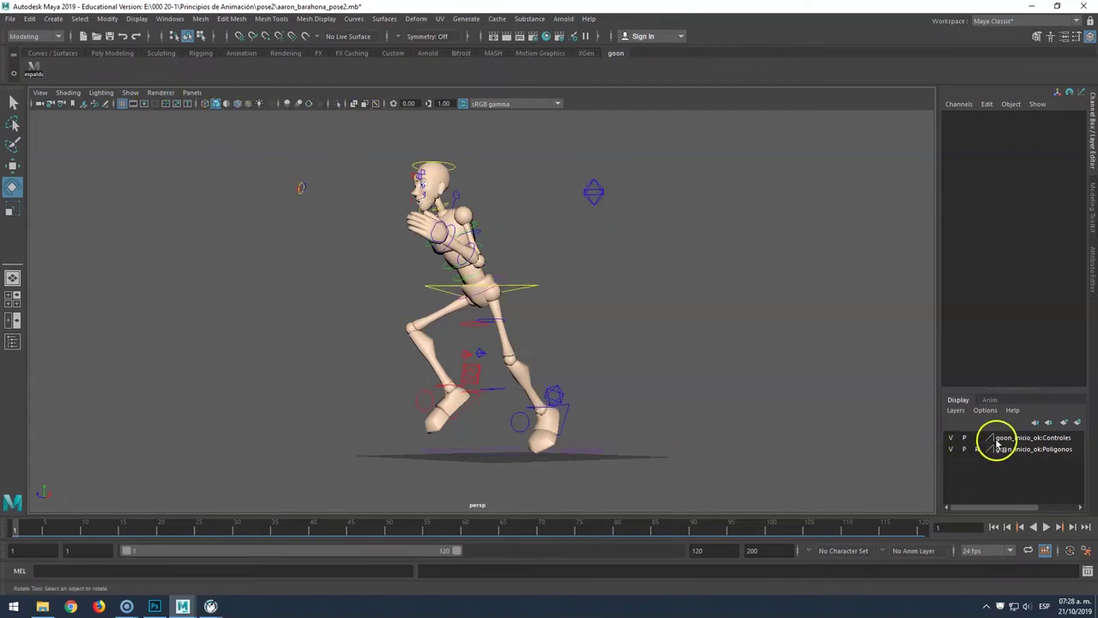
drag(306, 171, 324, 222)
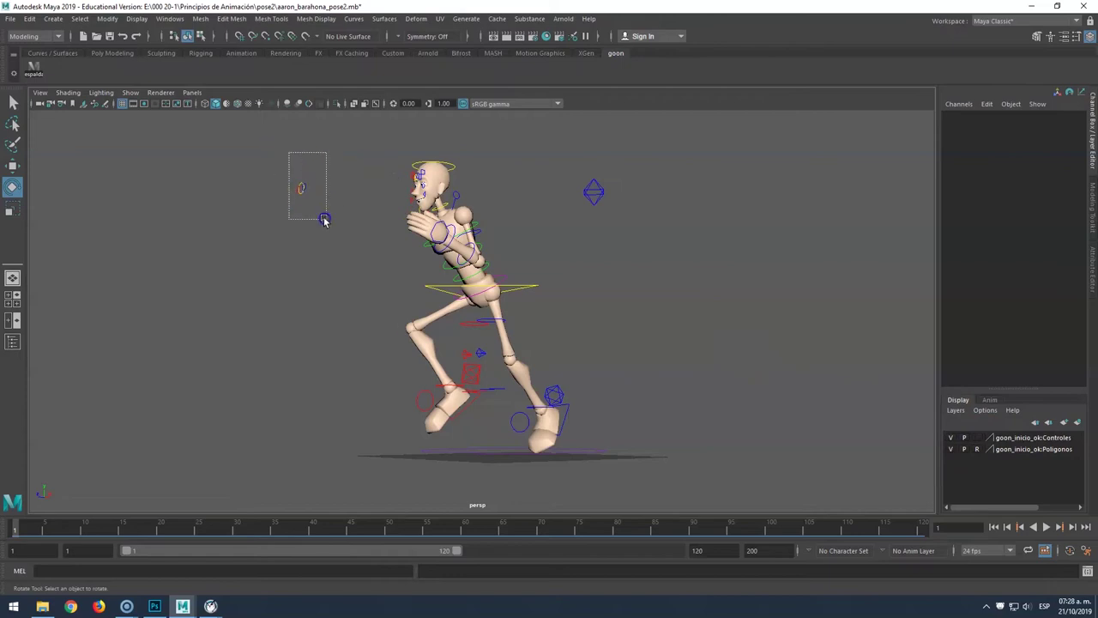
click(601, 183)
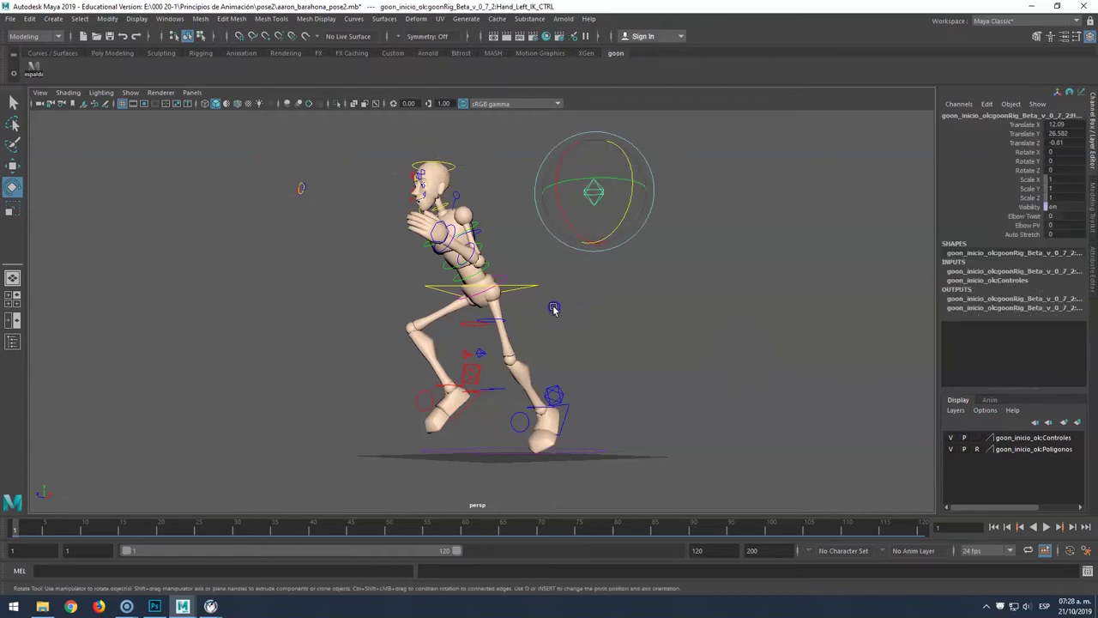
click(1049, 453)
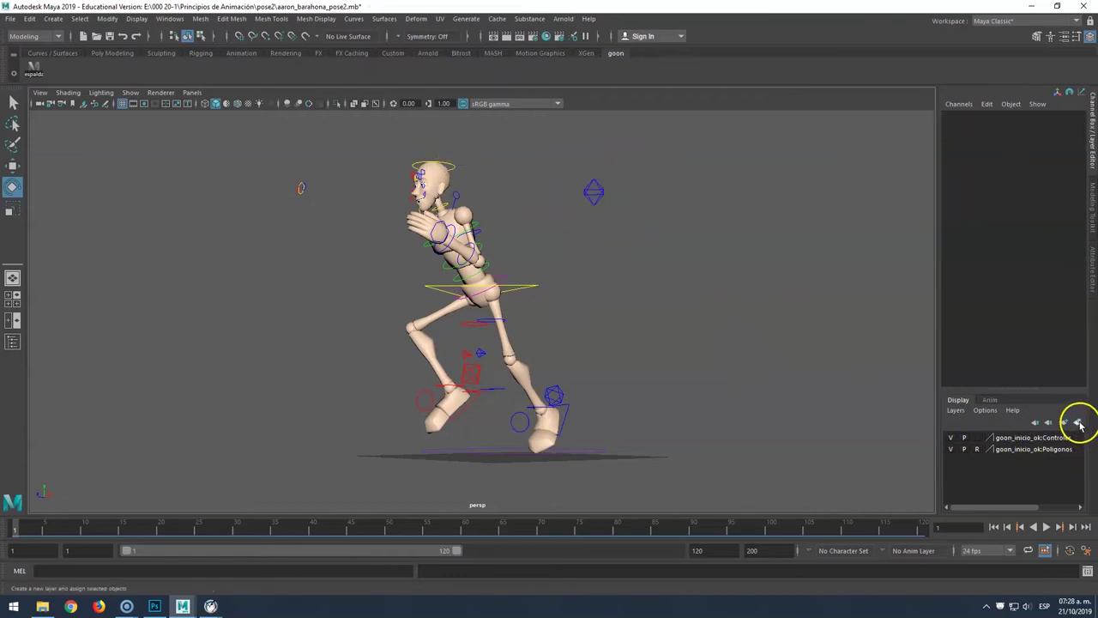
Select the controls around the knees and feet and create layer1 from them.
drag(582, 174, 634, 234)
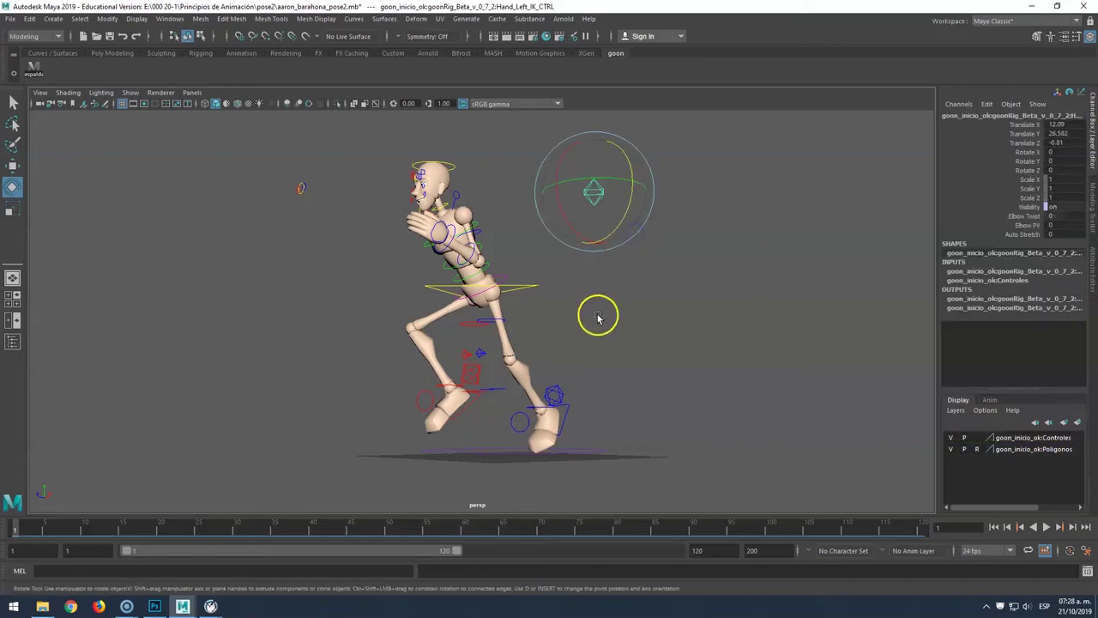
click(471, 373)
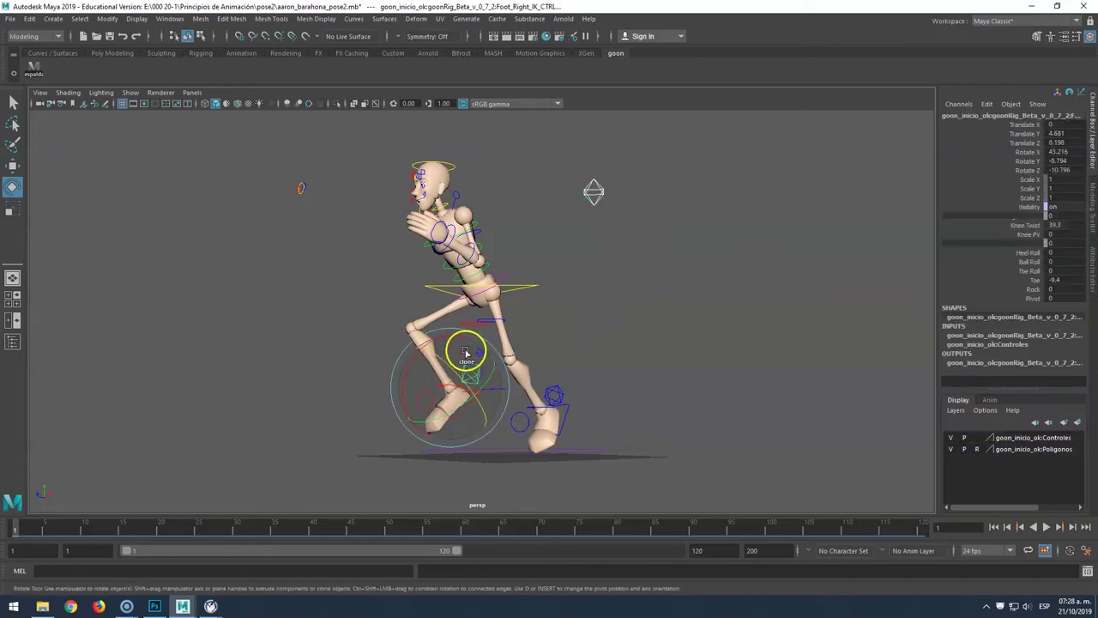
drag(465, 353, 477, 367)
key(ctrl+z)
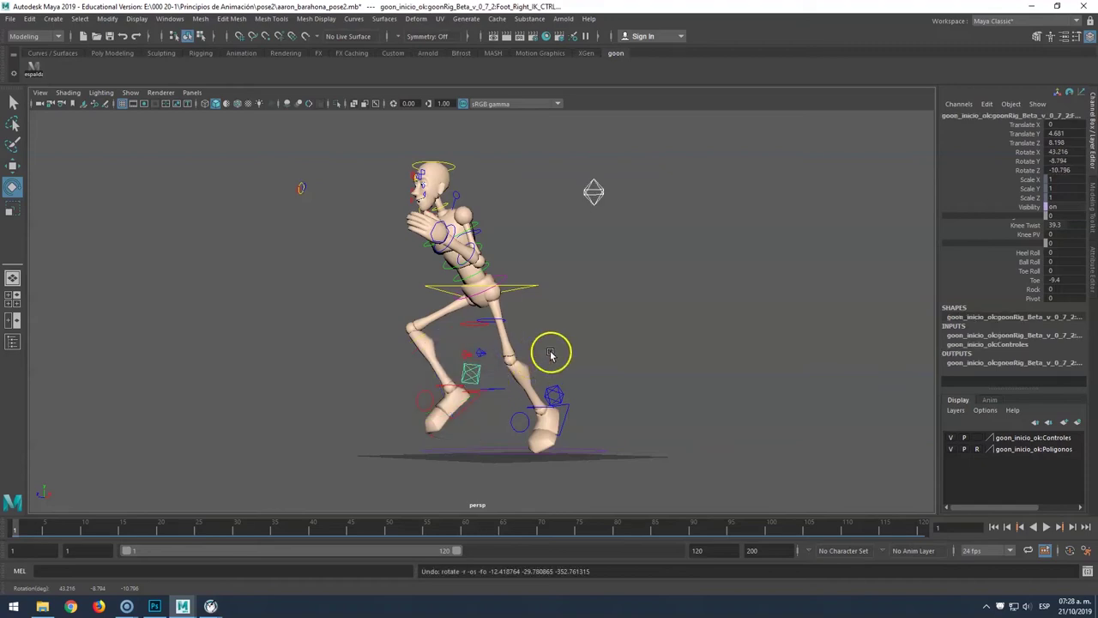
key(q)
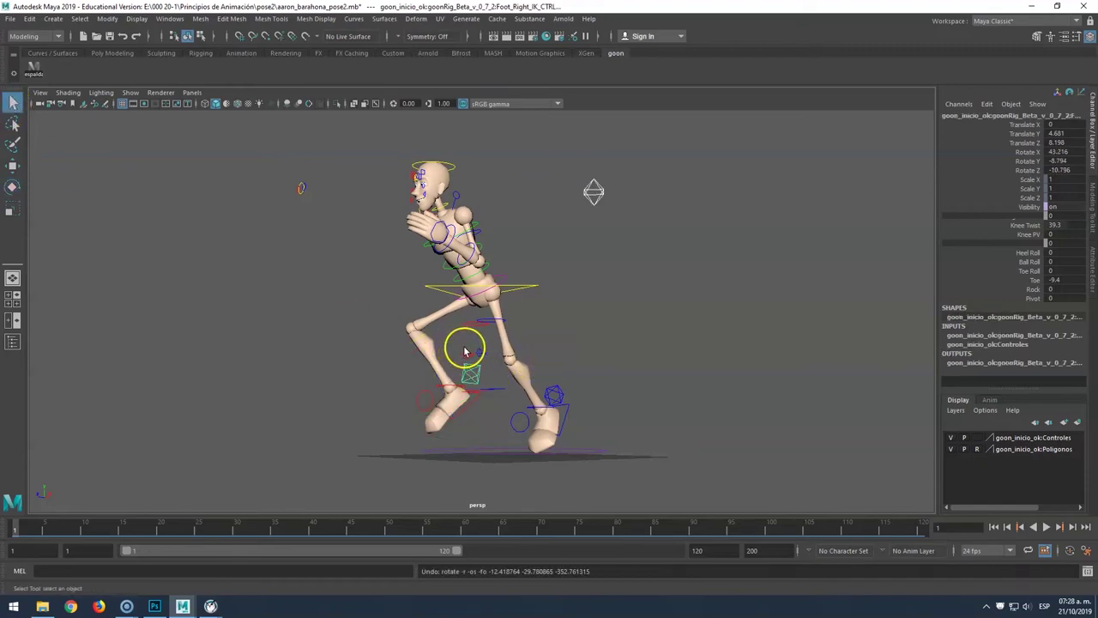
drag(457, 345, 487, 367)
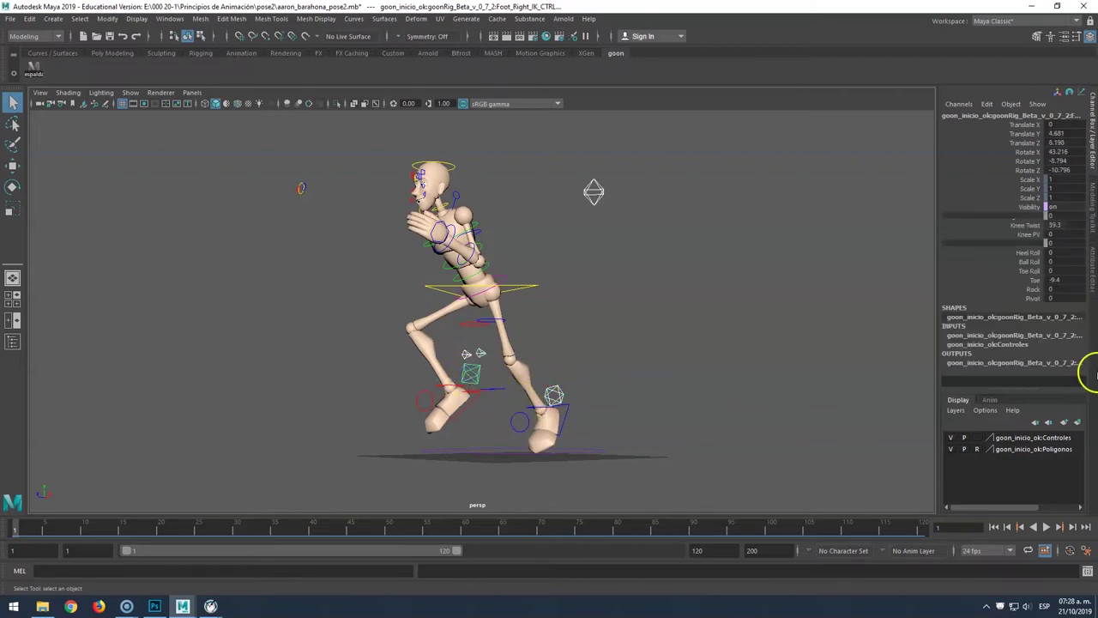
click(1078, 423)
double_click(1000, 438)
Rename layer1 to poligonos and save it.
double_click(453, 224)
text(poligonos)
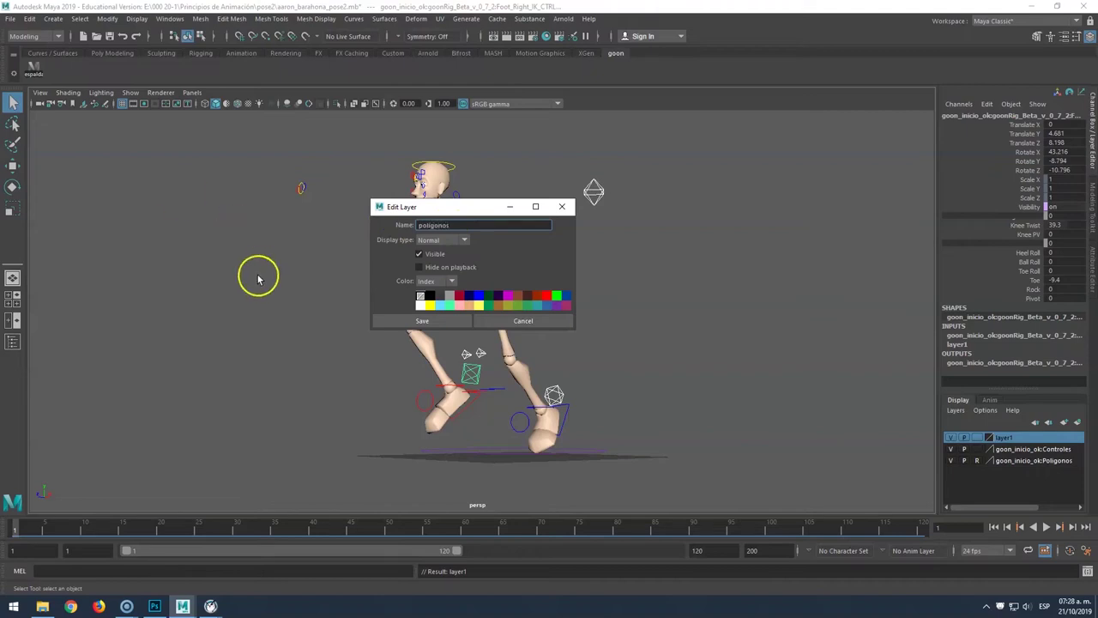
click(442, 319)
click(475, 290)
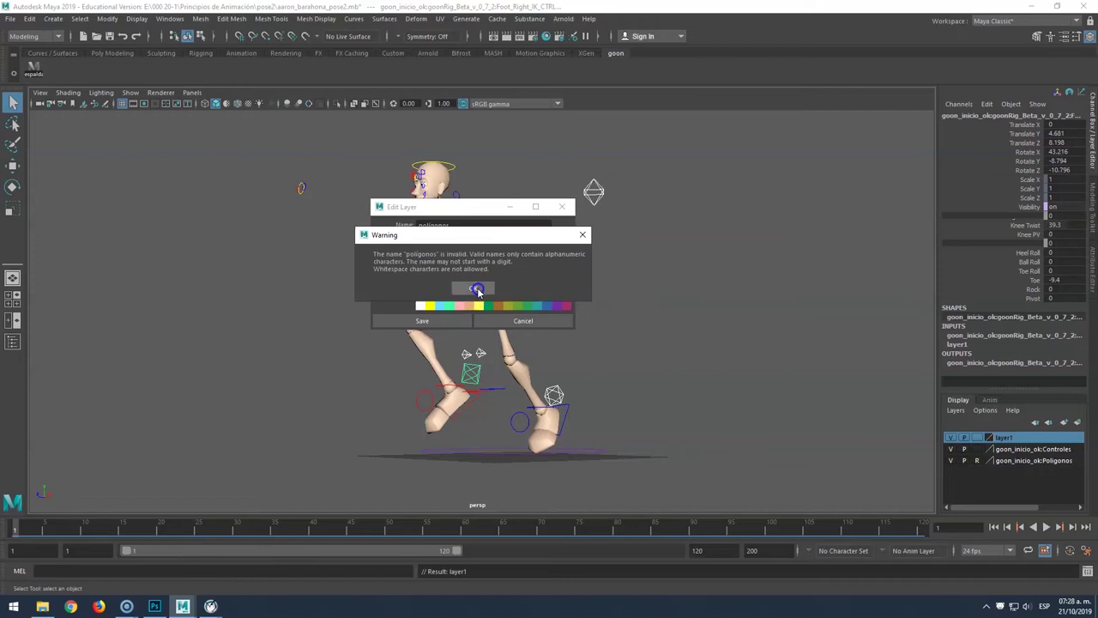
click(433, 232)
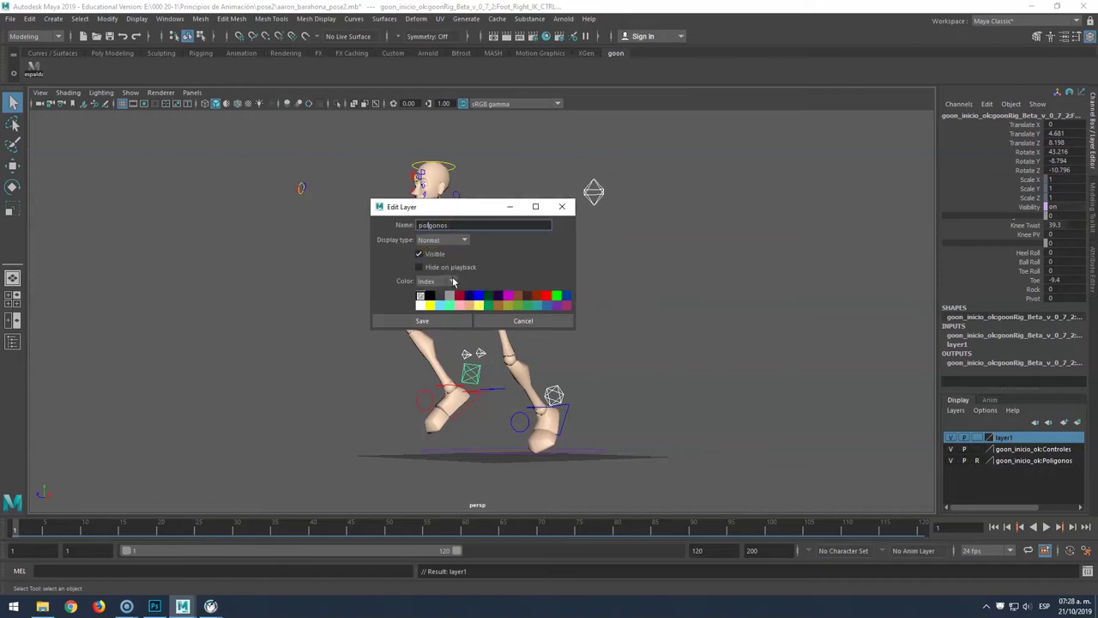
click(441, 319)
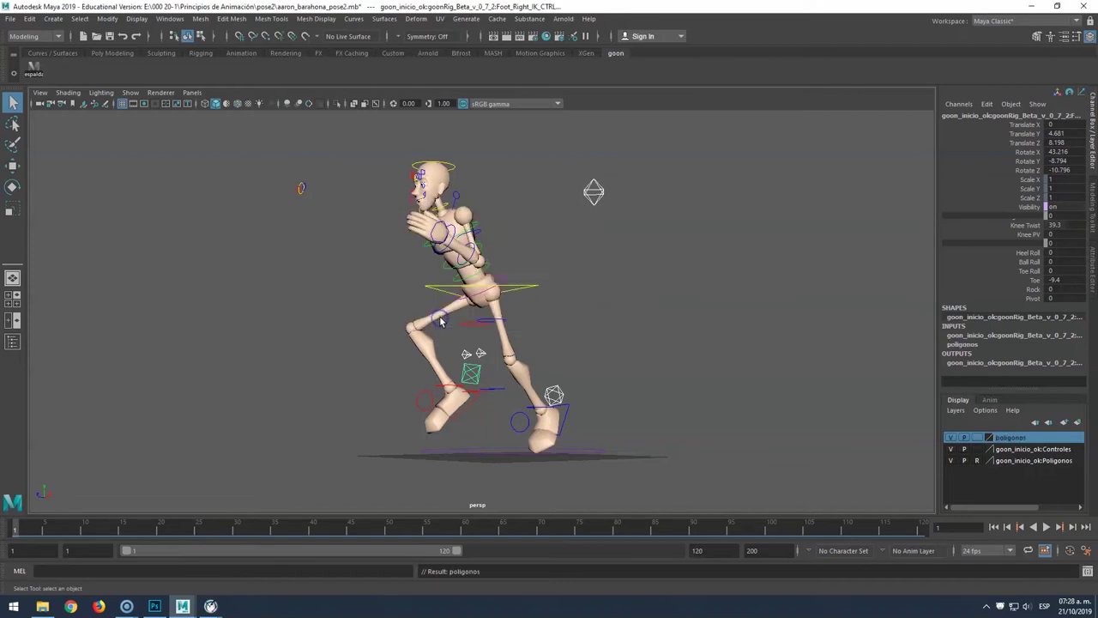
Switch the poligonos layer's visibility off.
click(952, 438)
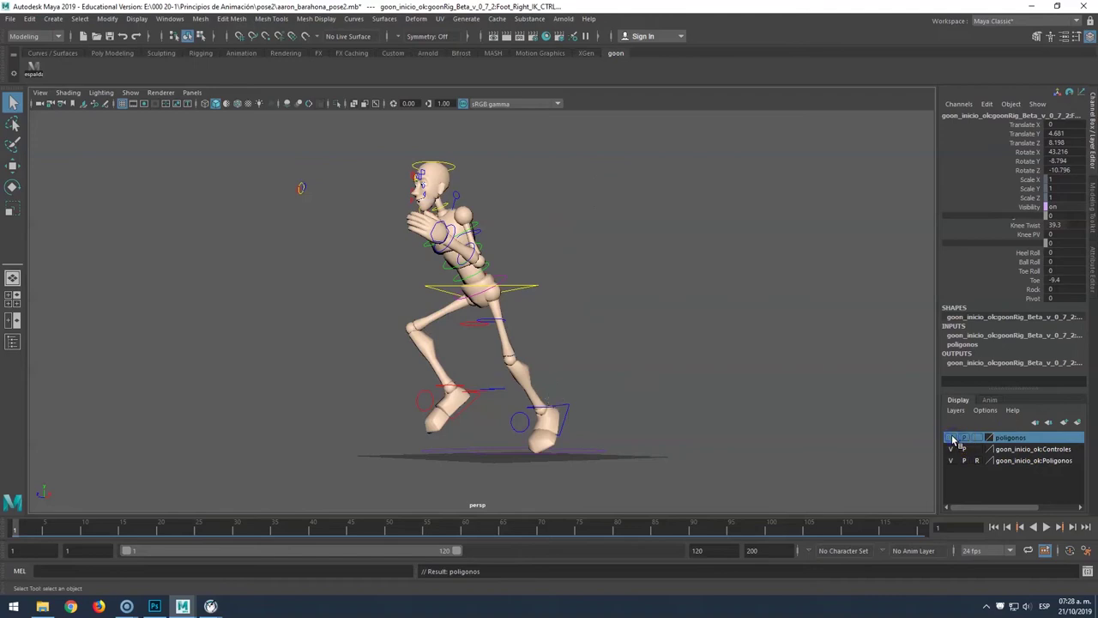
click(953, 438)
click(952, 439)
click(952, 438)
click(952, 438)
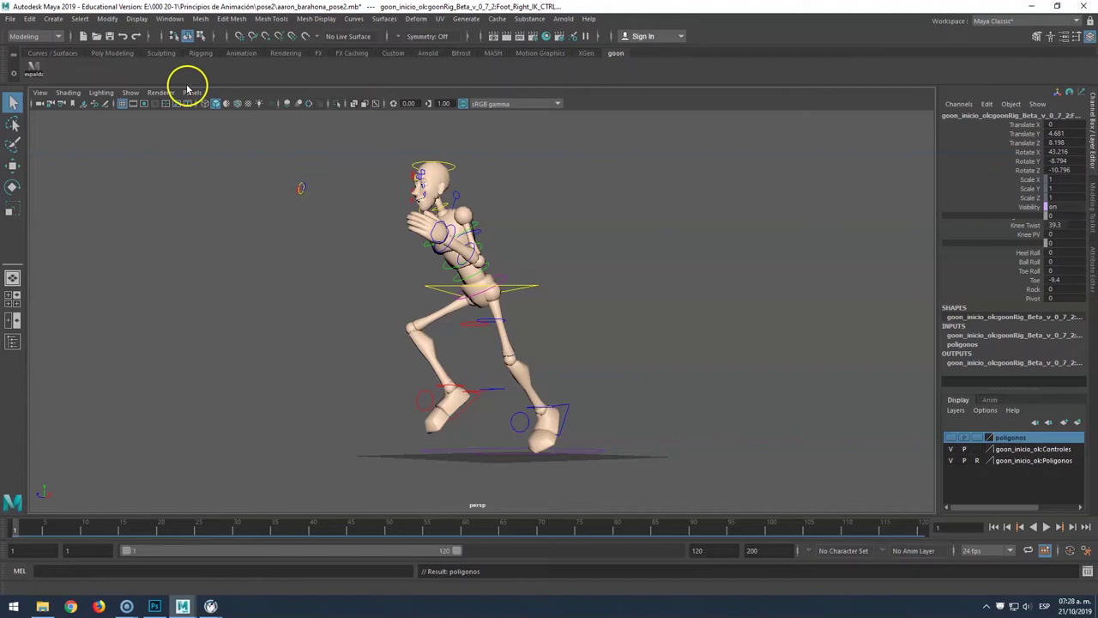
Hide NURBS curves in the viewport via the Show menu.
click(129, 93)
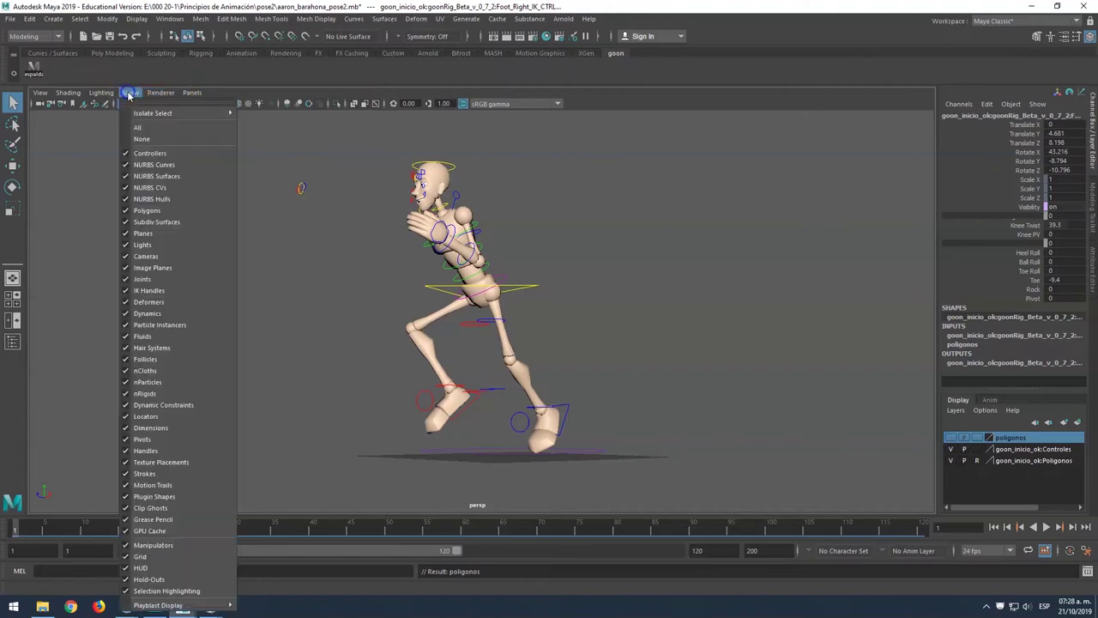
click(121, 166)
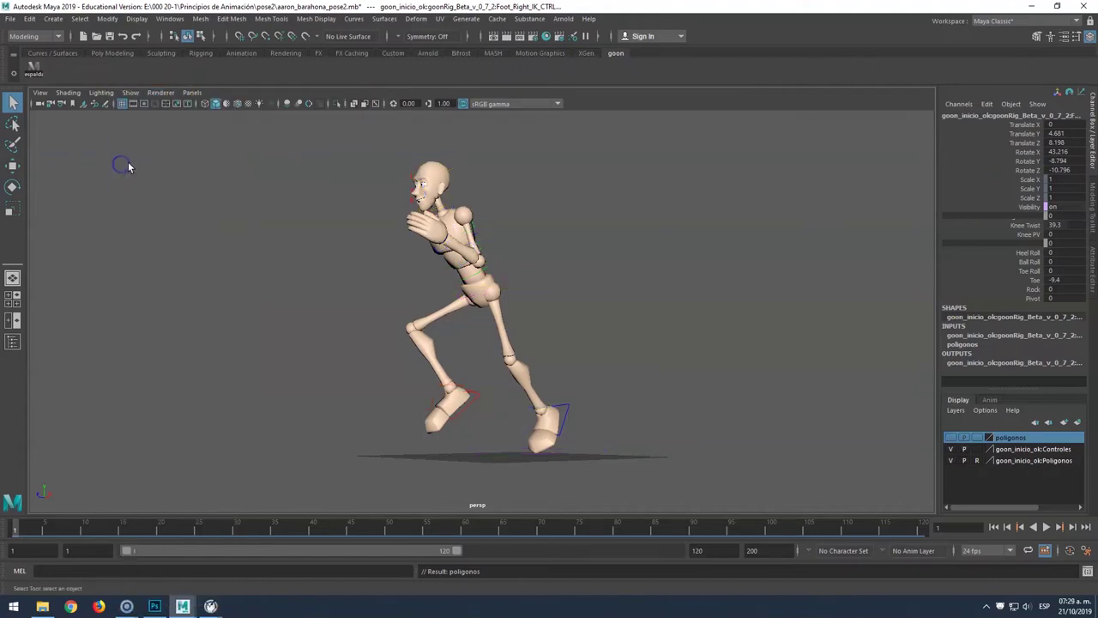
click(130, 92)
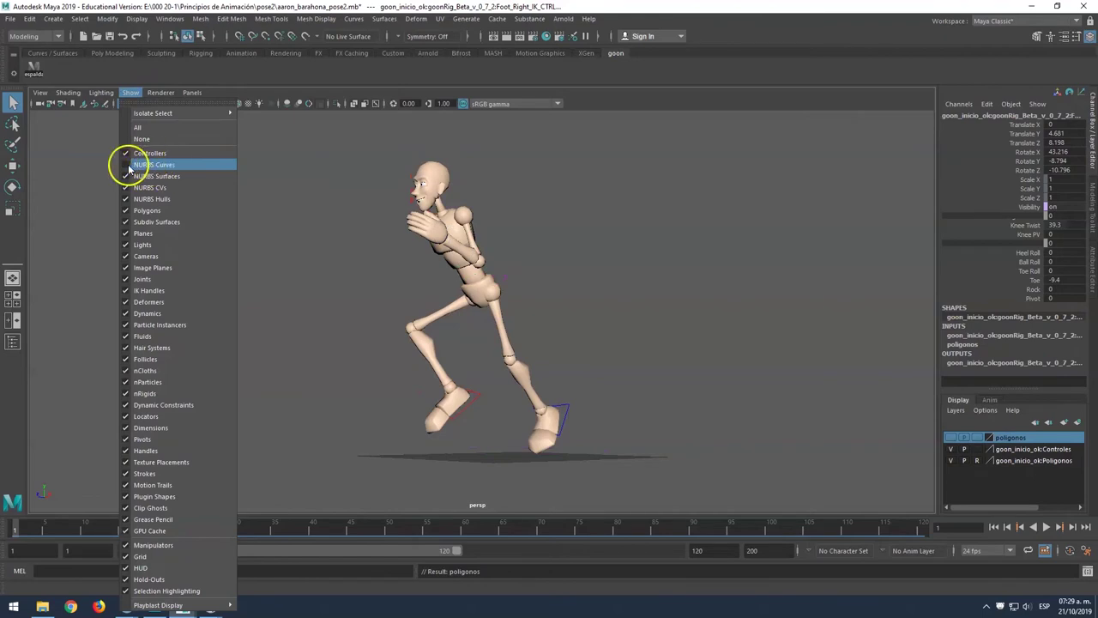
click(125, 165)
click(129, 92)
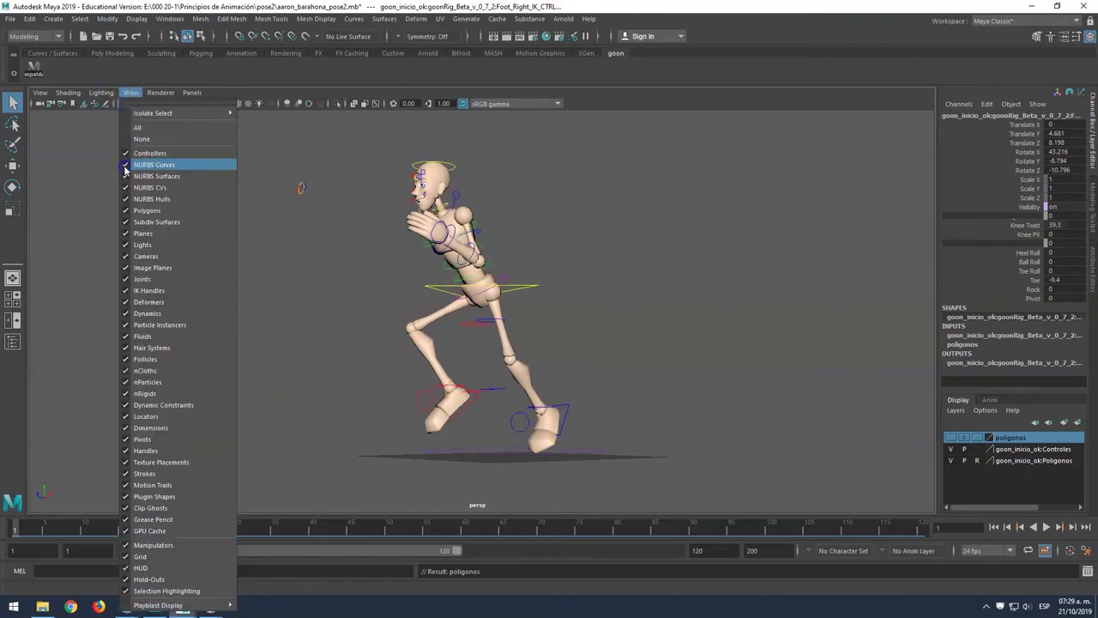
click(125, 165)
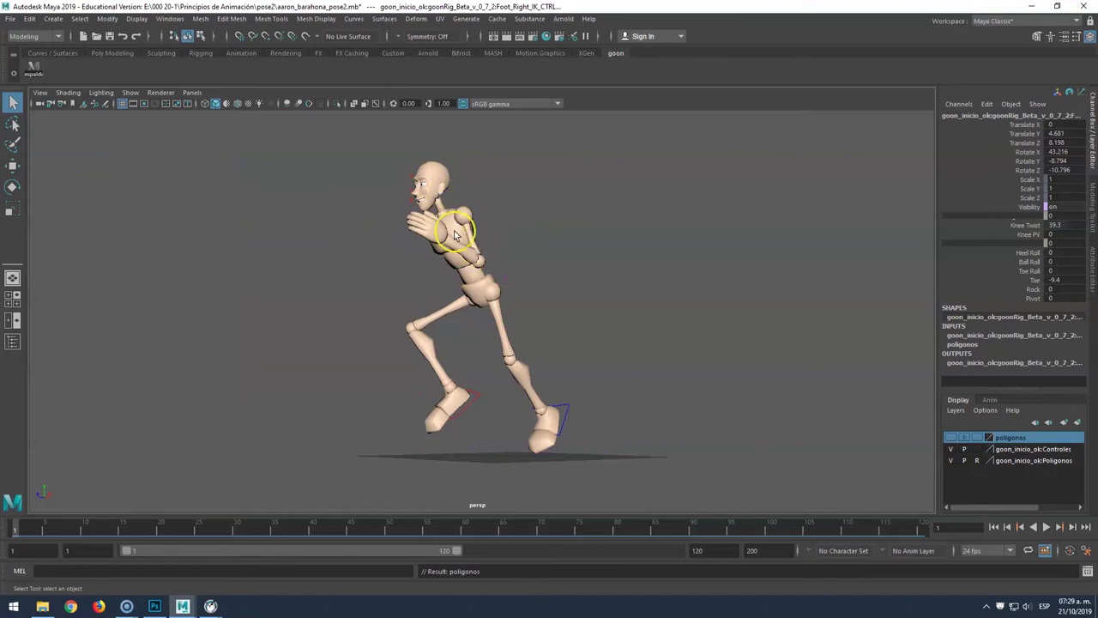
Orbit the camera onto the mannequin and set the playback range end to frame 1.
mouse_move(450, 224)
alt+mouse_down()
mouse_move(557, 241)
mouse_move(420, 209)
alt+mouse_up()
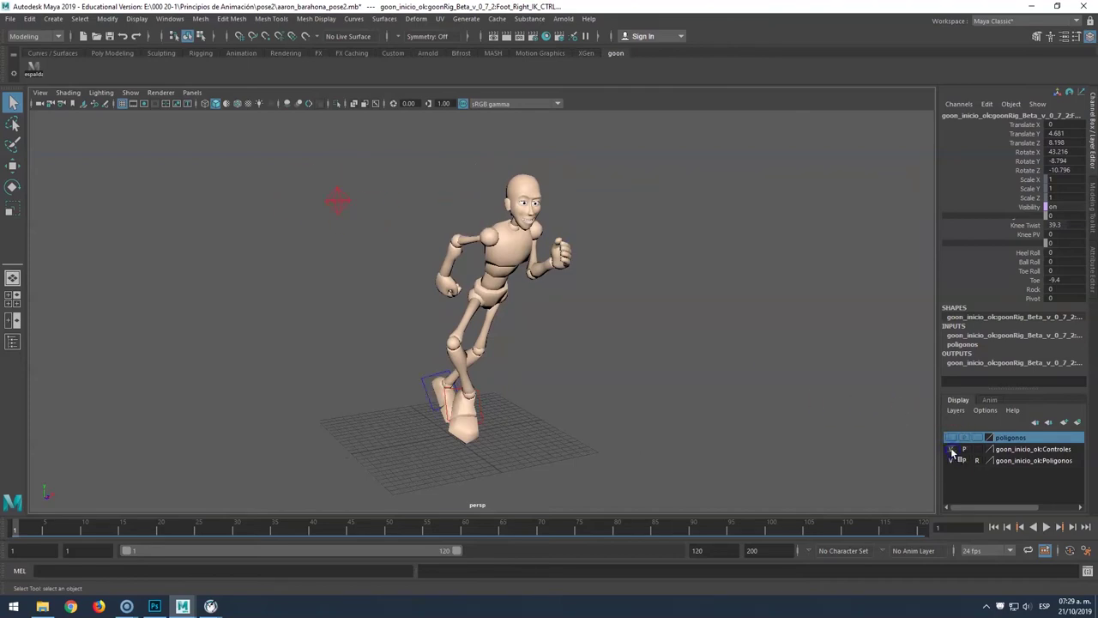
mouse_move(694, 372)
alt+mouse_down()
mouse_move(360, 363)
mouse_move(593, 341)
mouse_move(566, 345)
alt+mouse_up()
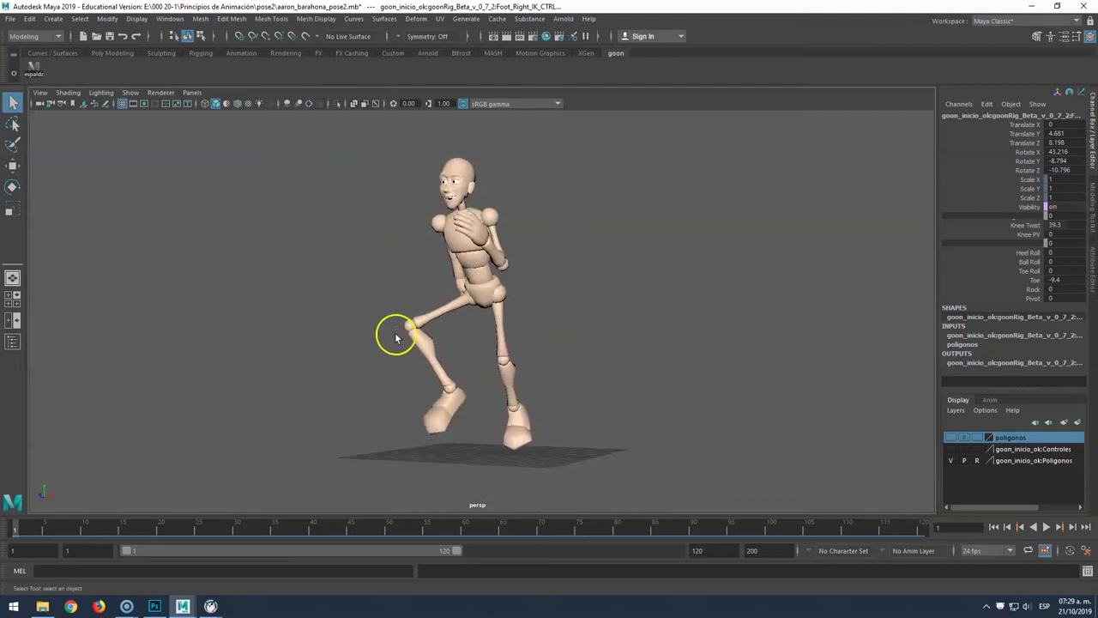
drag(712, 550, 645, 551)
text(1)
click(775, 550)
text(1)
key(Return)
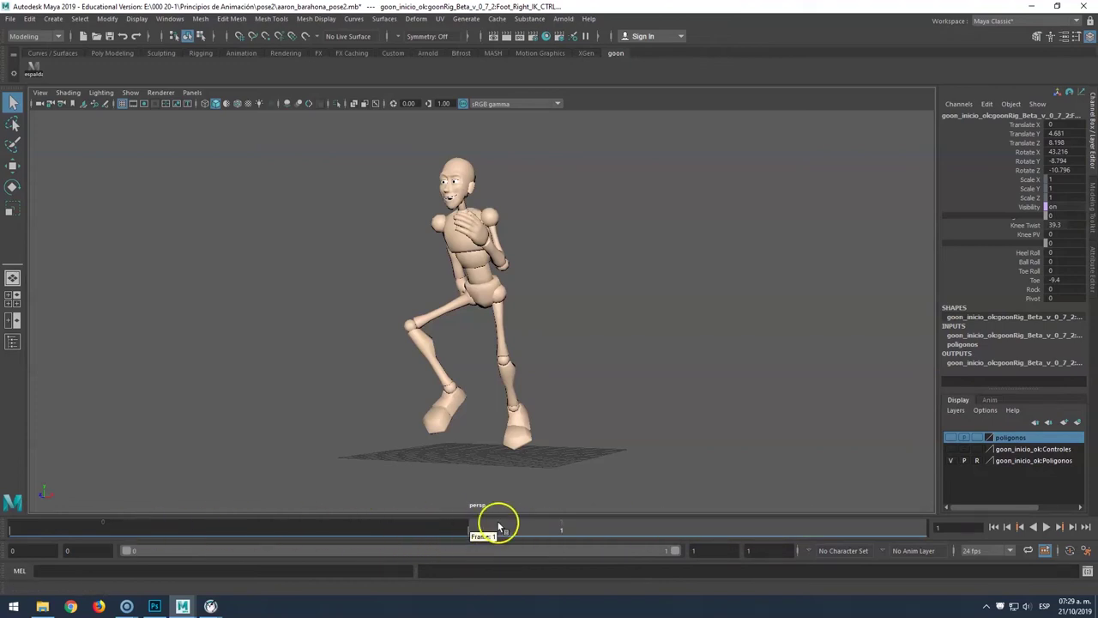
Open the Playblast options and set the format to image with jpg encoding.
right_click(603, 525)
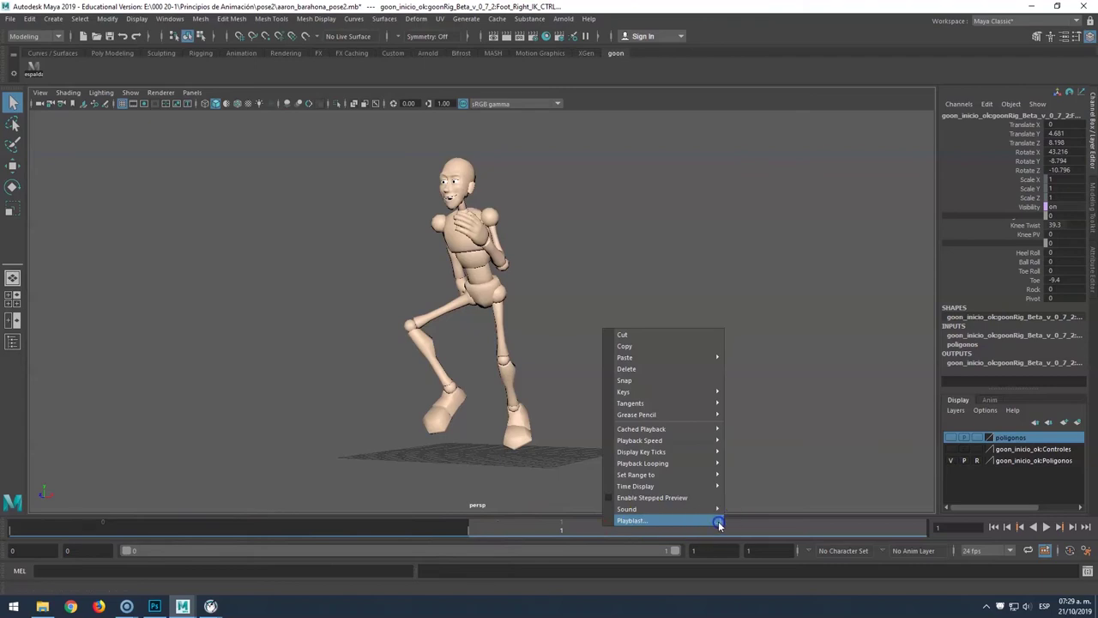
click(719, 525)
click(491, 276)
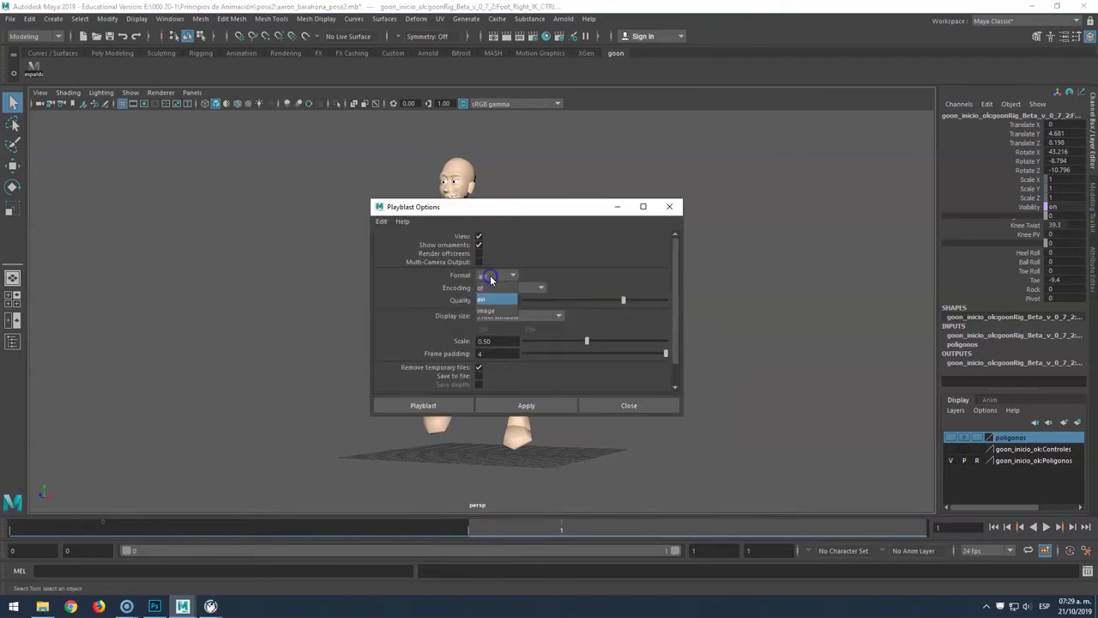
click(499, 311)
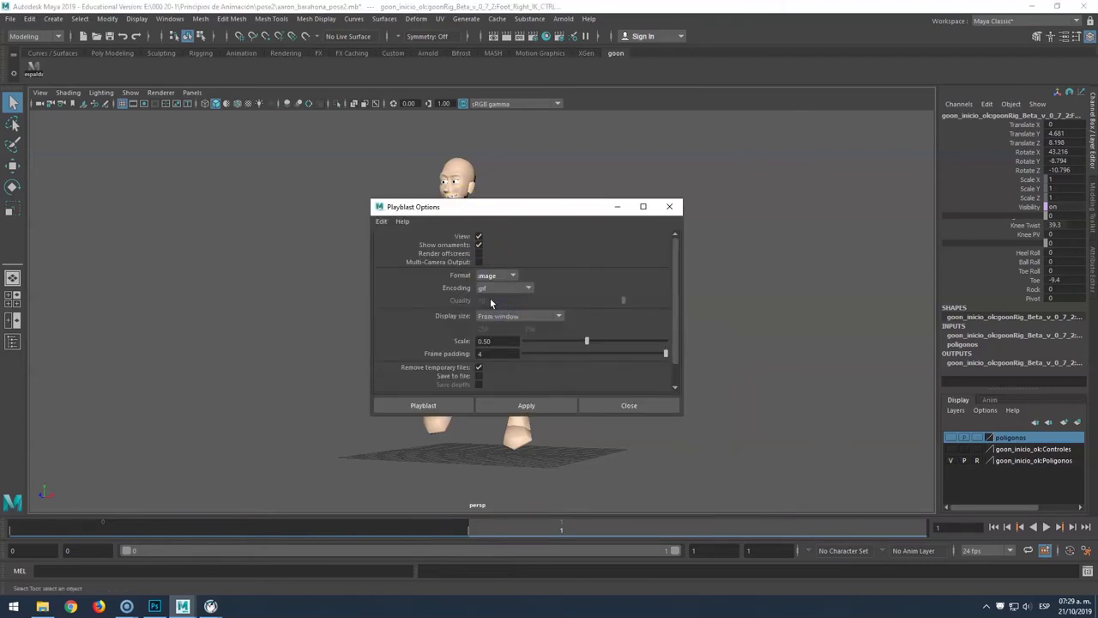
click(490, 291)
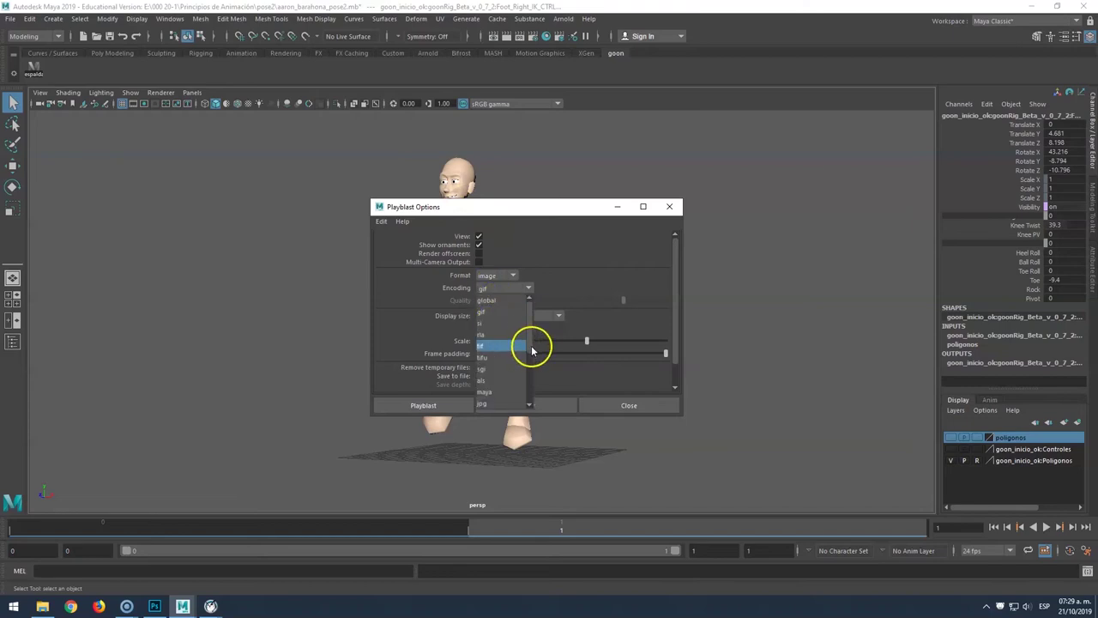
click(483, 403)
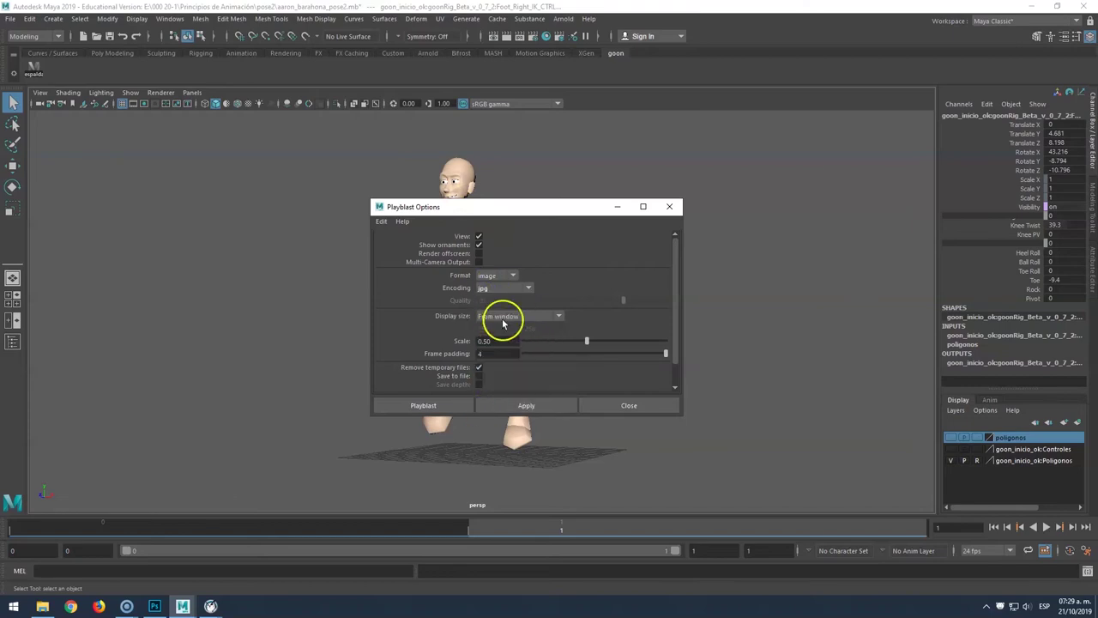
Set a custom 960×540 display size, scale 1.00, and enable Save to file.
click(503, 323)
click(491, 347)
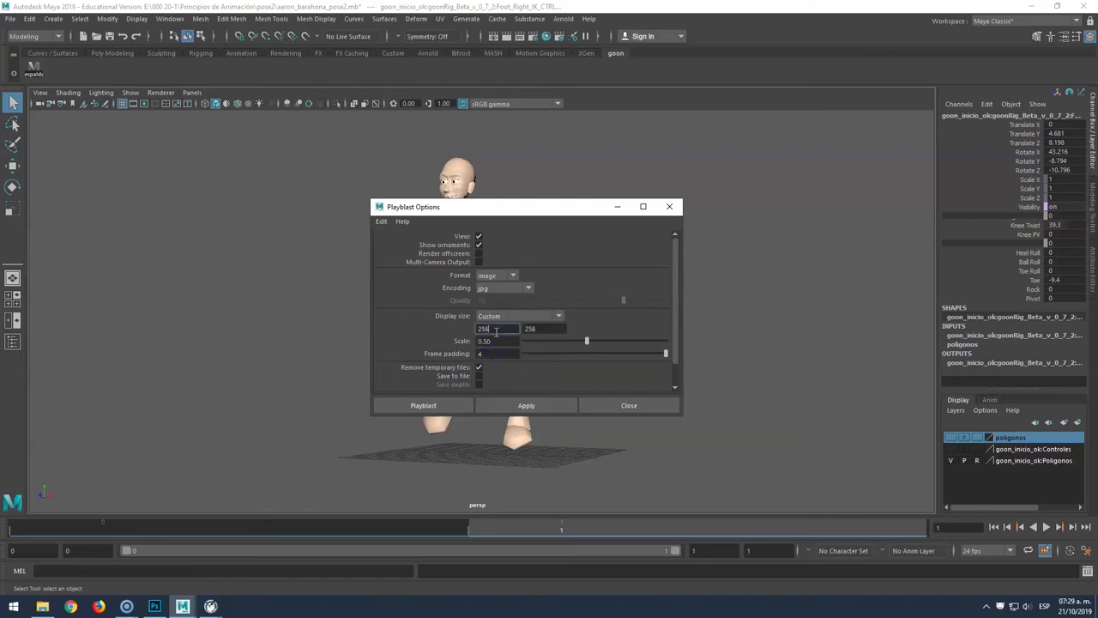
text(960)
key(Tab)
text(540)
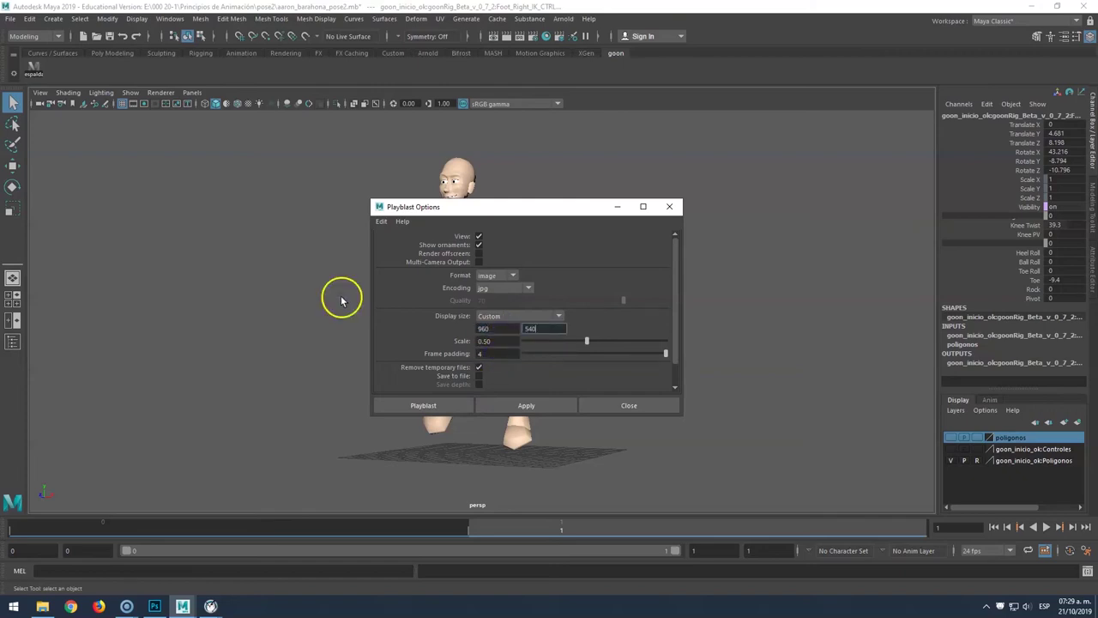
click(501, 341)
text(1)
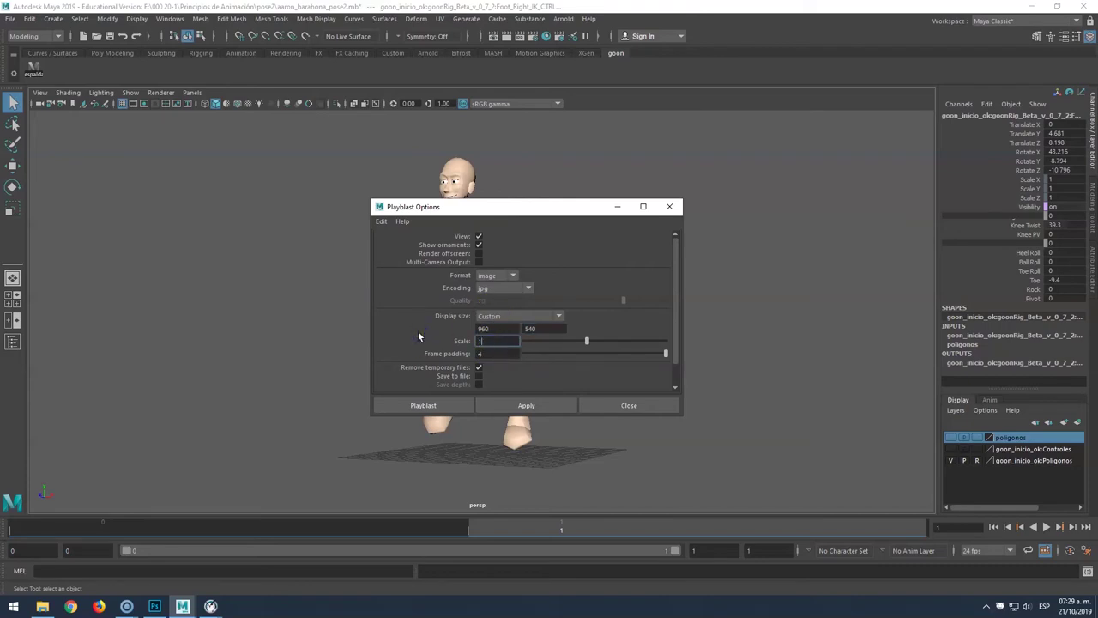
drag(519, 340, 686, 333)
click(676, 386)
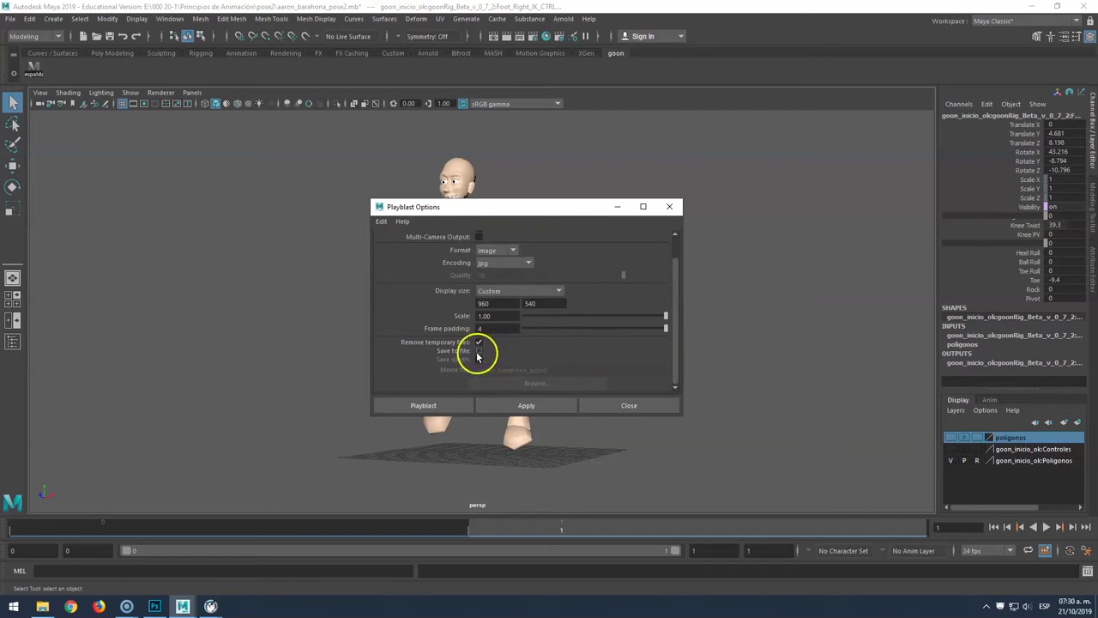
click(478, 352)
click(526, 382)
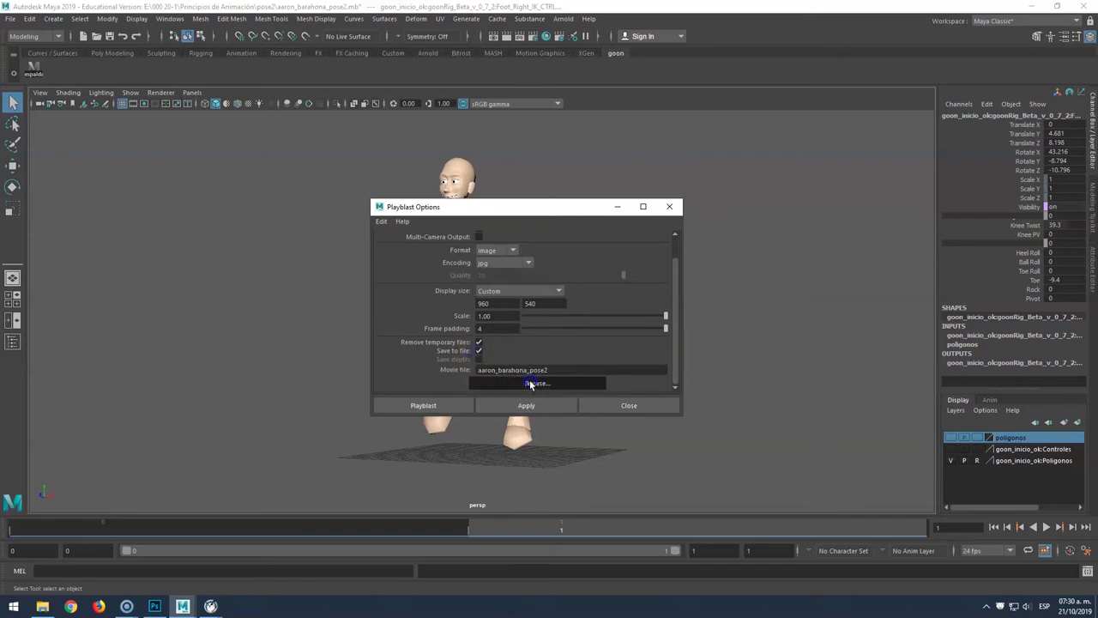
Set the playblast output file to pose_1 in the Desktop folder.
click(155, 178)
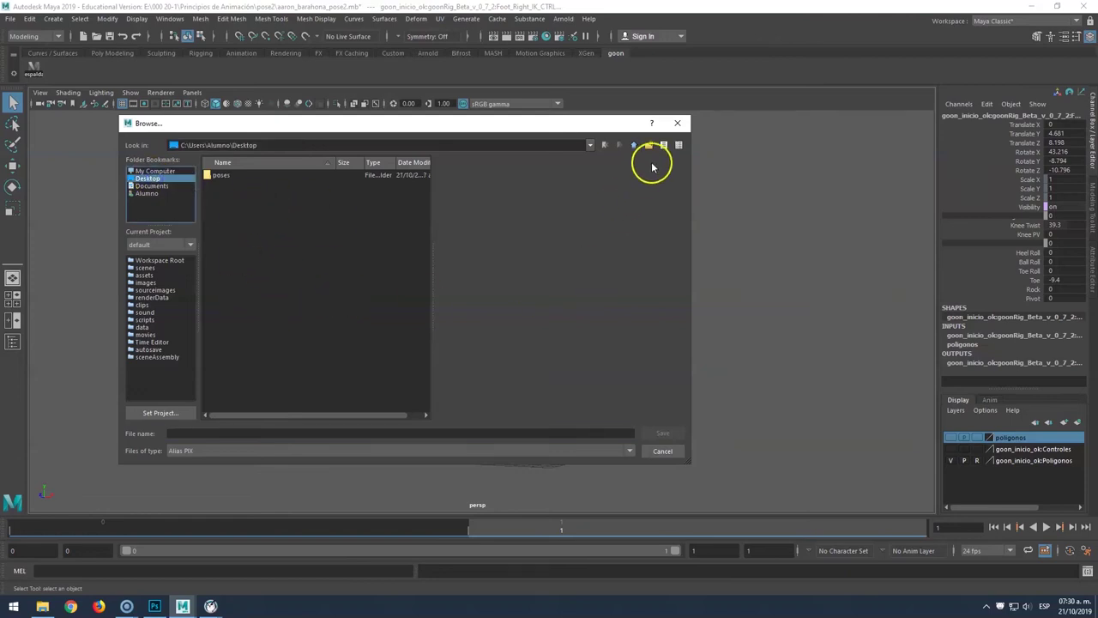
click(196, 432)
text(pose)
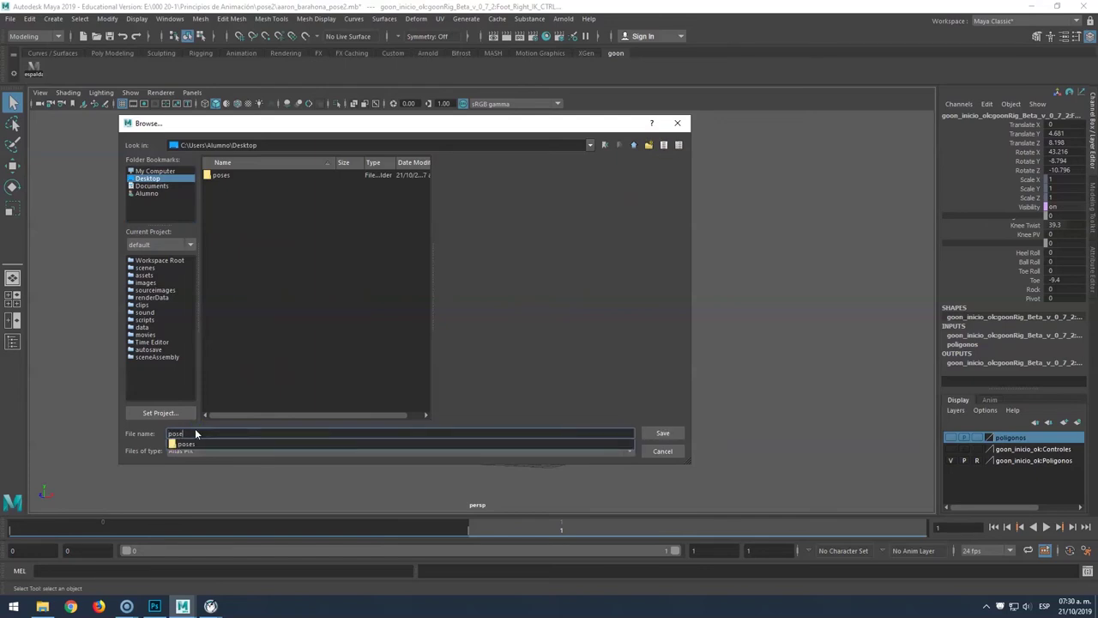
text(_1)
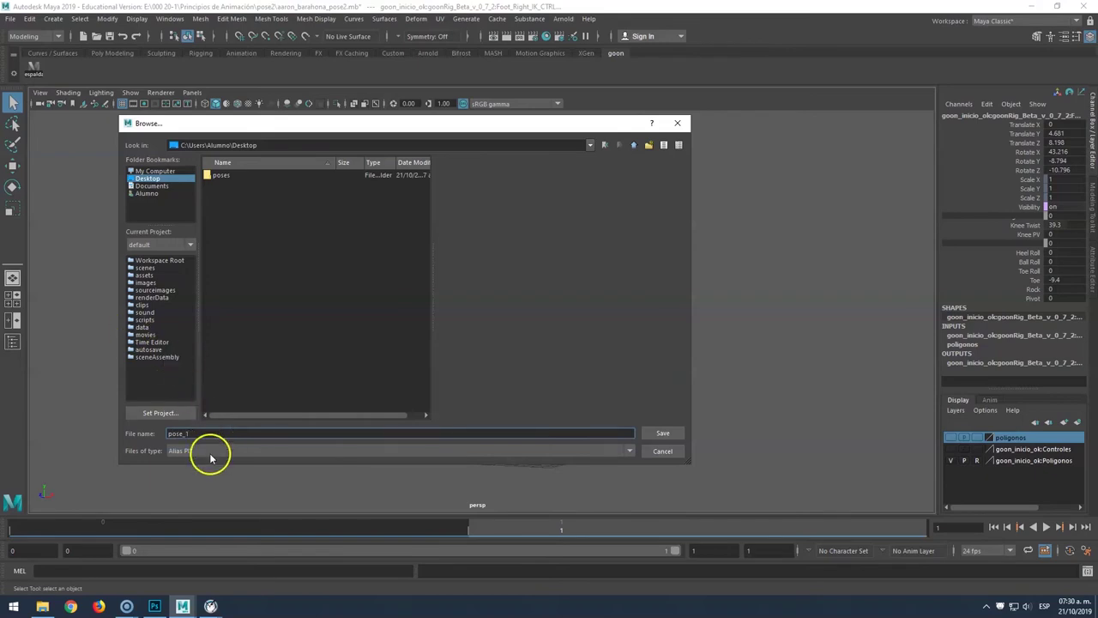
click(206, 451)
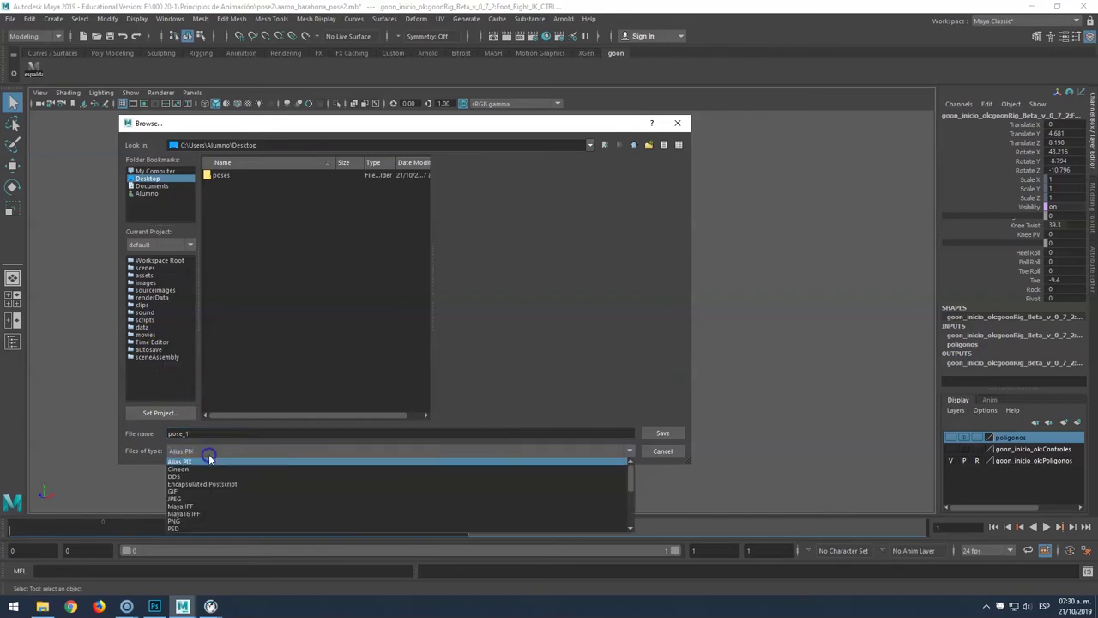
click(173, 529)
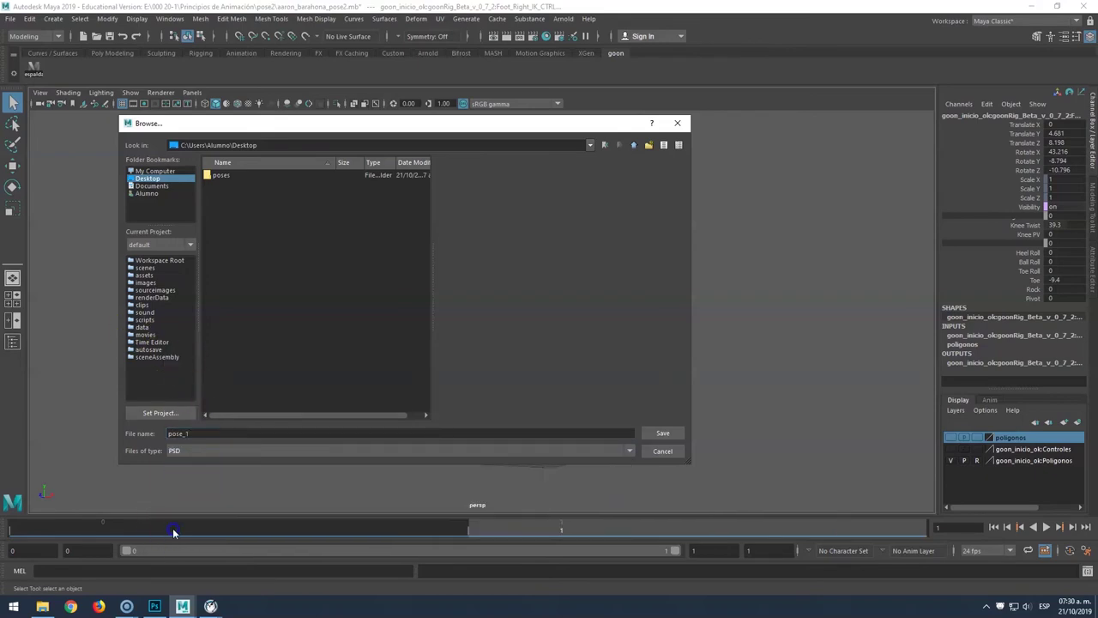
click(657, 433)
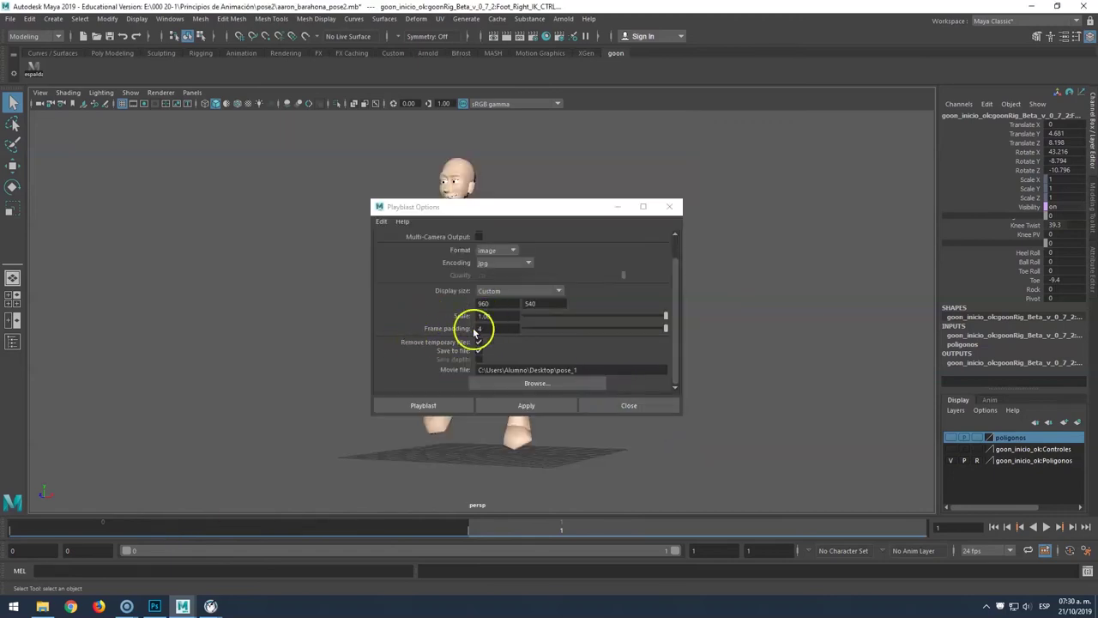
Run the playblast, close the FCheck preview, and start opening a file in Photoshop.
click(559, 409)
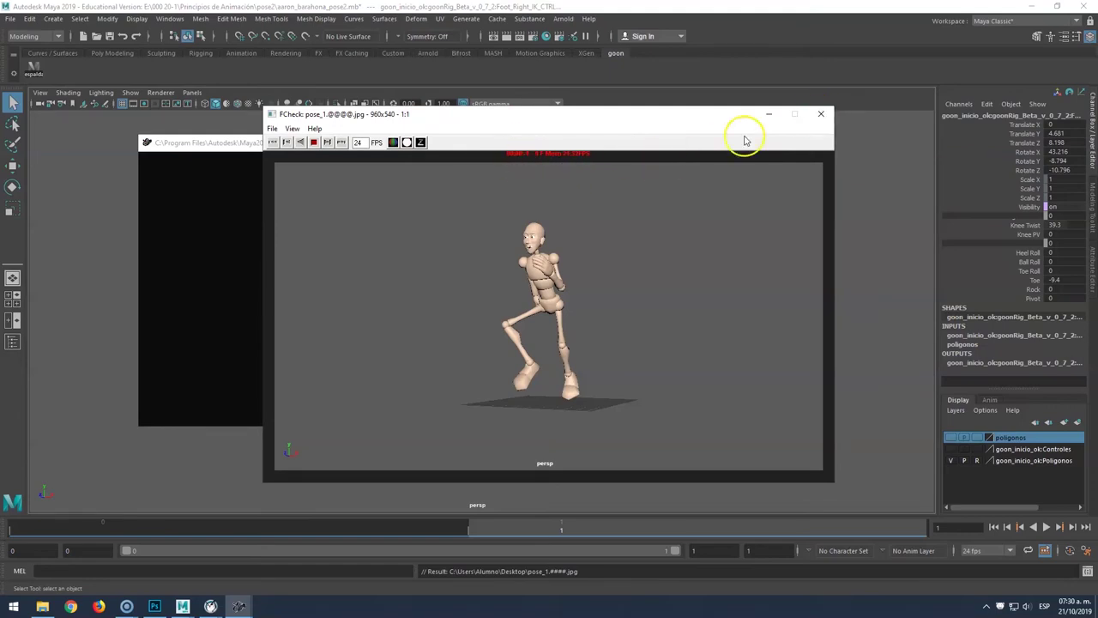
click(821, 114)
click(154, 606)
click(31, 7)
click(38, 35)
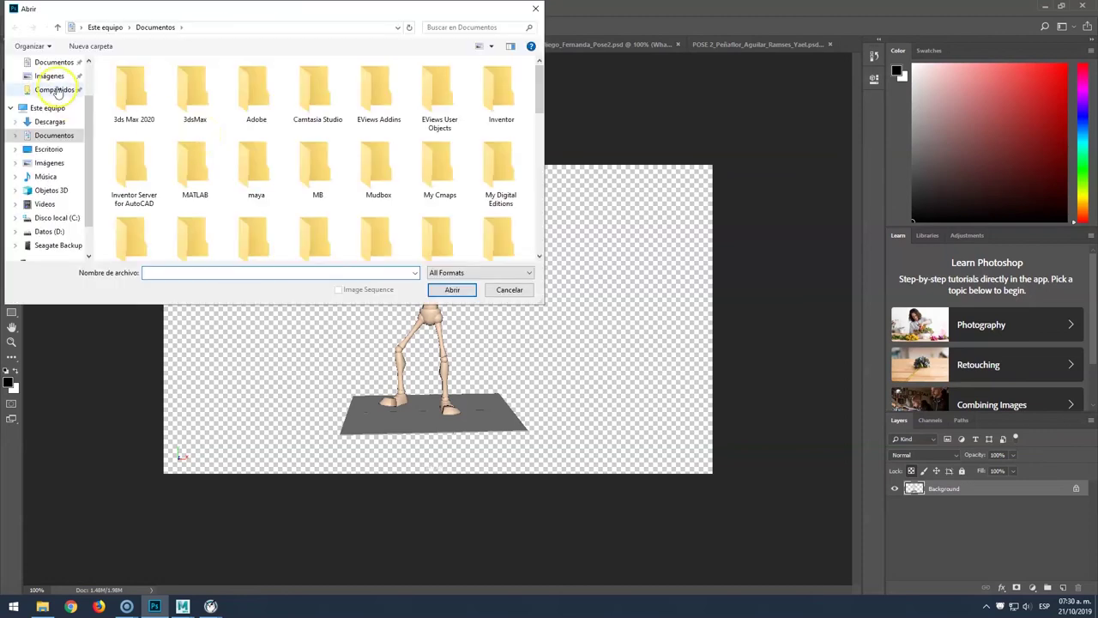
Open the playblast frame pose_1.0001 from the Escritorio (desktop) folder.
click(49, 149)
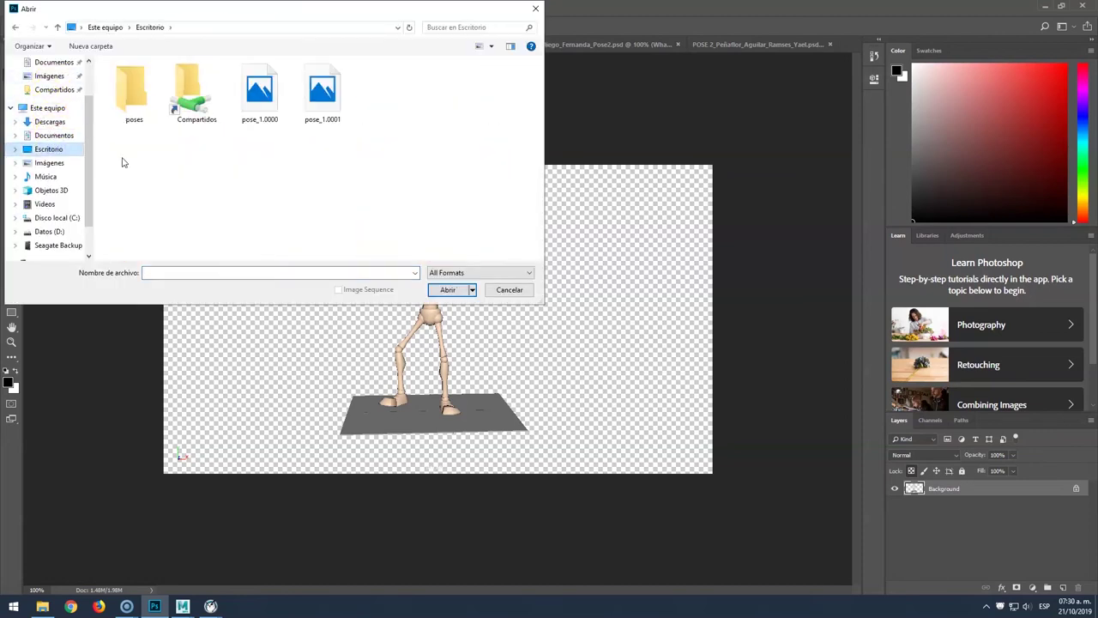
click(266, 121)
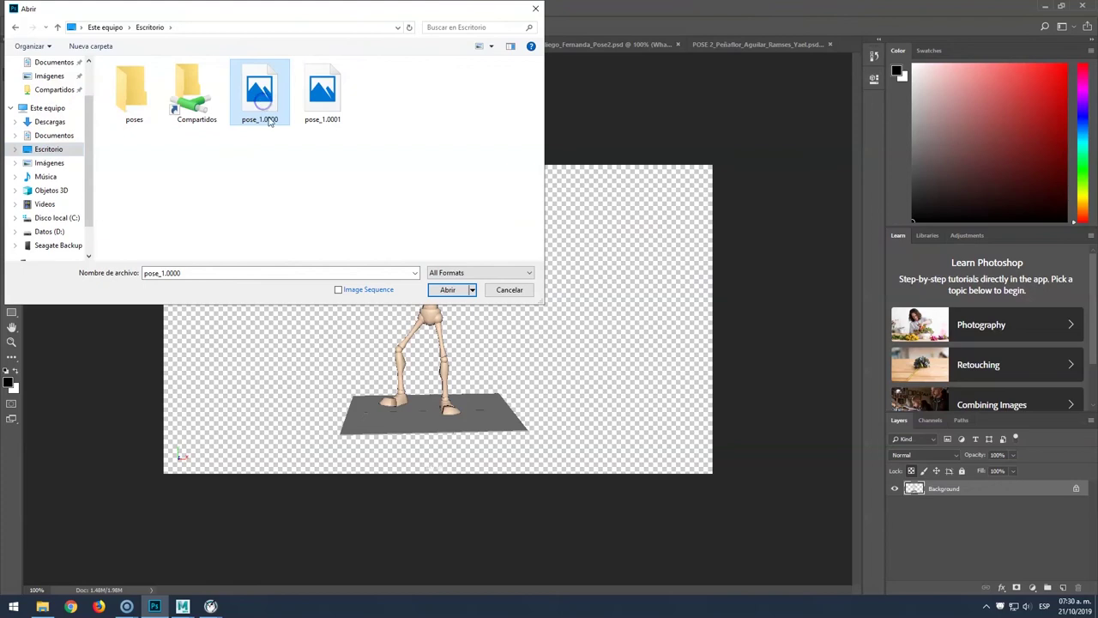
click(303, 83)
click(455, 292)
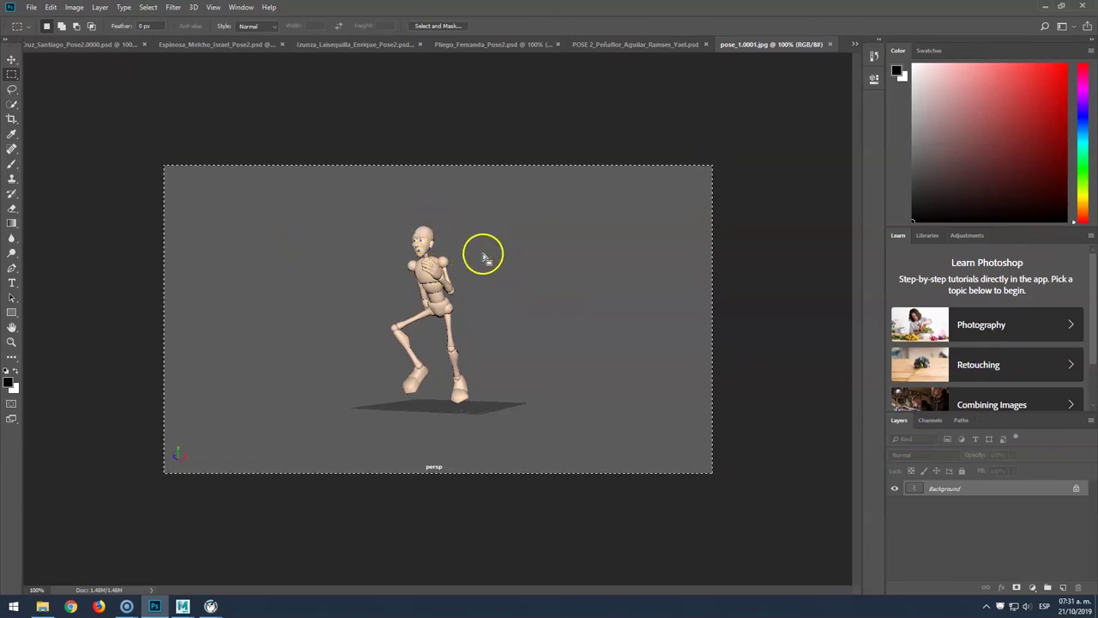
Shift the image right, scale it up, then shrink it into the canvas's lower right.
click(12, 59)
drag(454, 269, 576, 290)
key(ctrl+t)
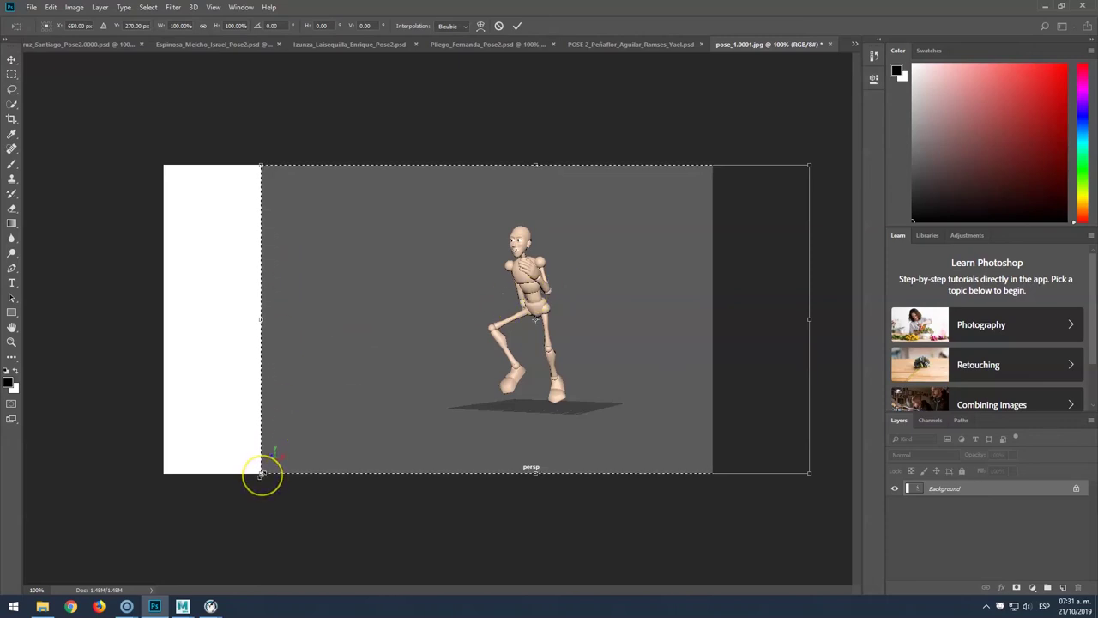
drag(261, 473, 159, 522)
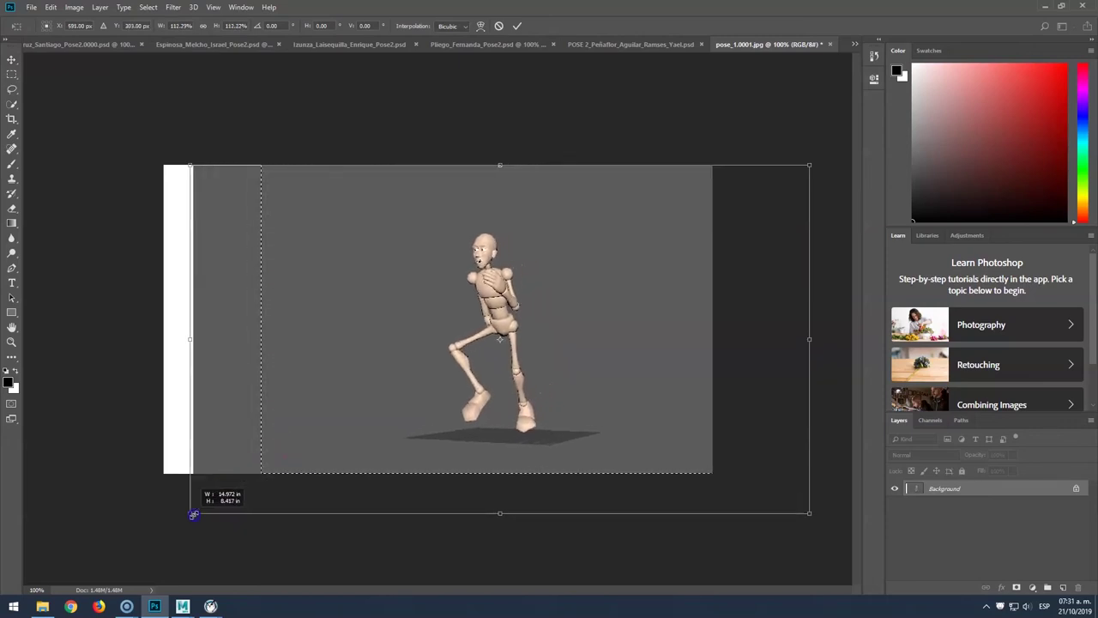
drag(810, 165, 907, 36)
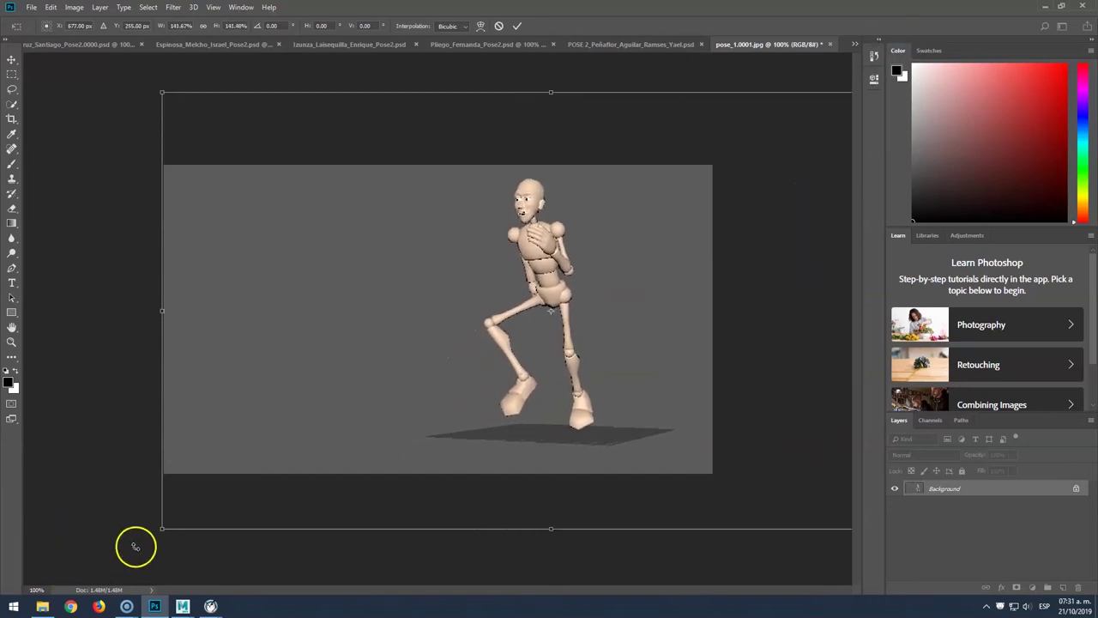
drag(164, 531, 85, 570)
drag(607, 301, 669, 299)
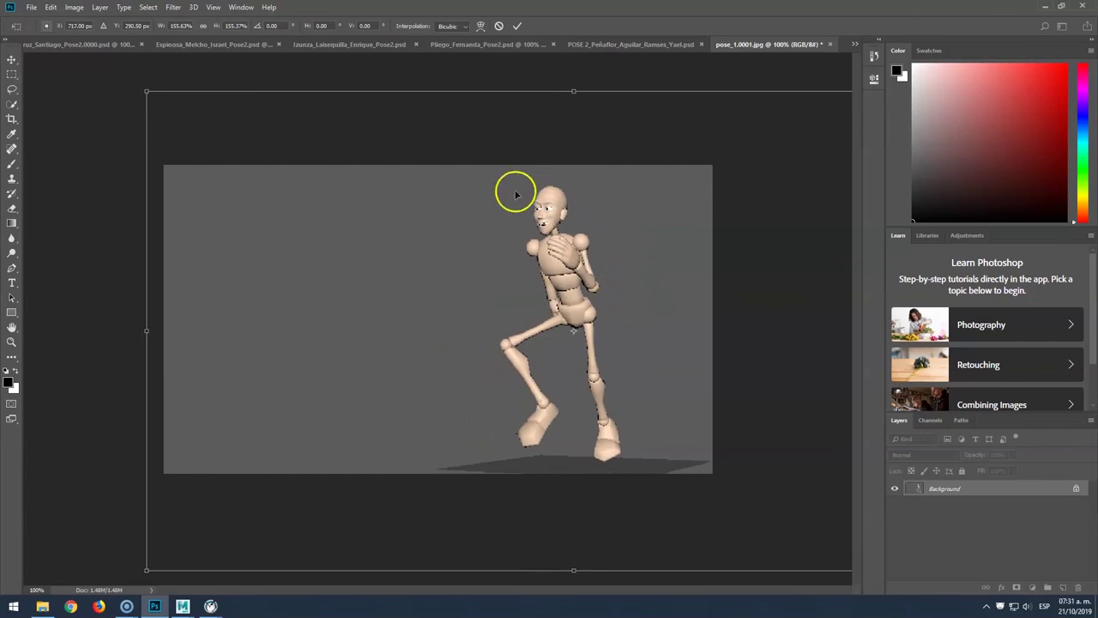
mouse_move(147, 91)
mouse_down()
mouse_move(589, 392)
mouse_move(282, 250)
mouse_move(246, 321)
mouse_move(451, 447)
mouse_move(432, 304)
mouse_up()
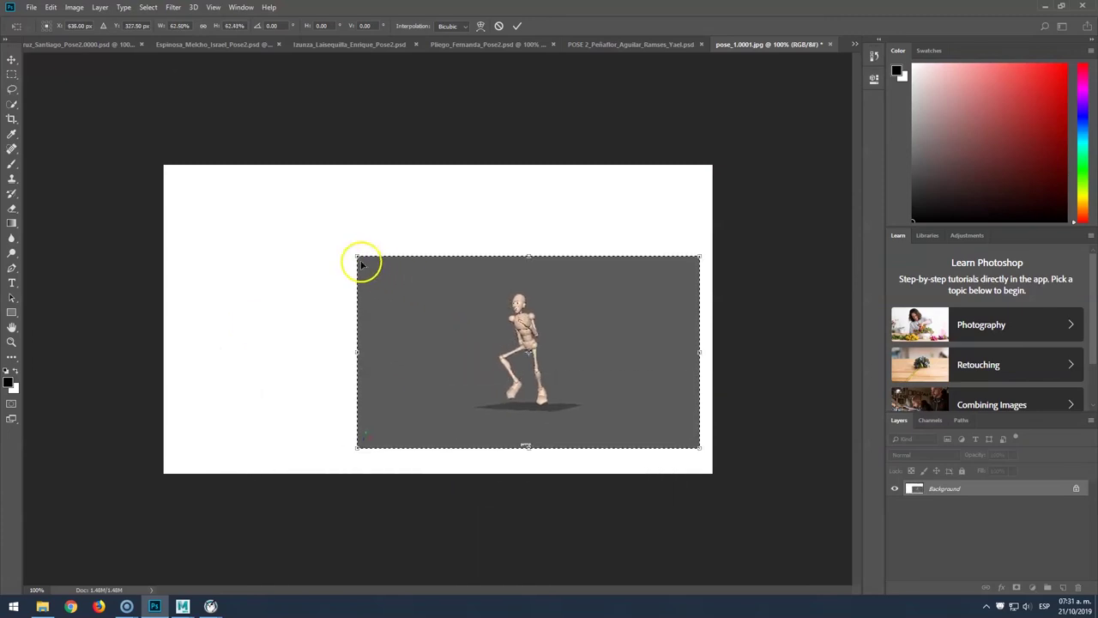
drag(361, 265, 397, 298)
key(Return)
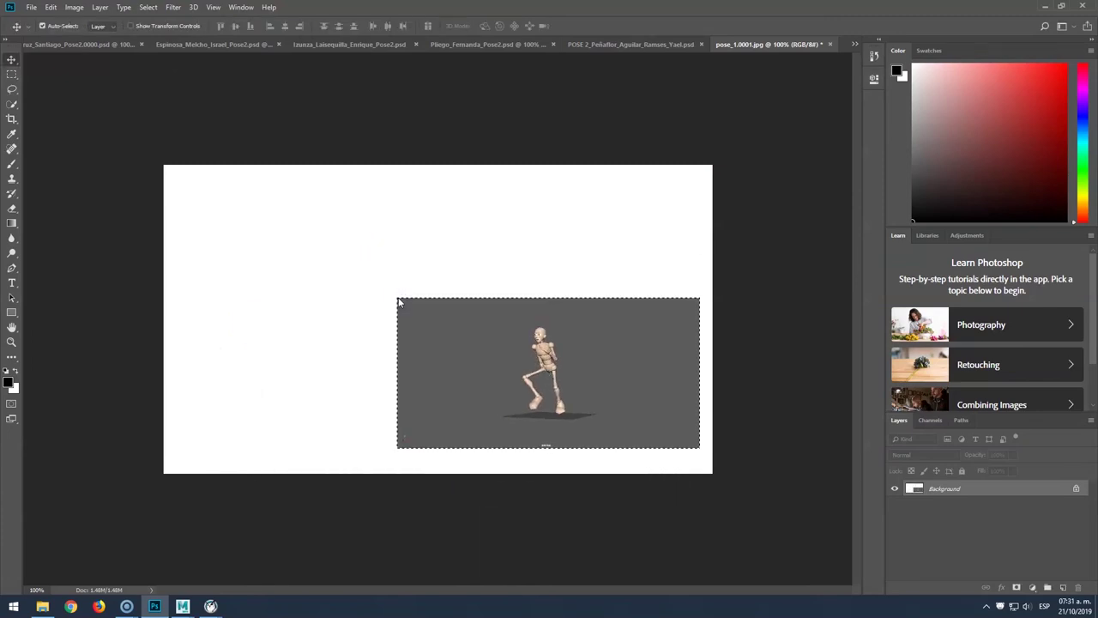
Transform the image again, enlarging it up-left and stretching it to fill the canvas.
key(ctrl+t)
click(399, 300)
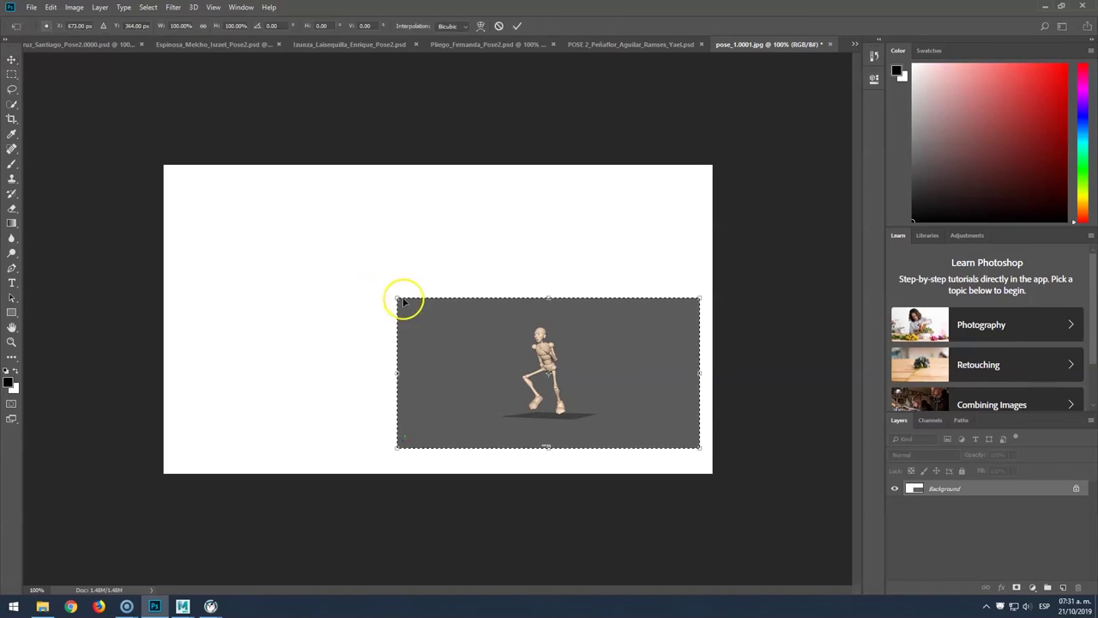
drag(402, 300, 65, 69)
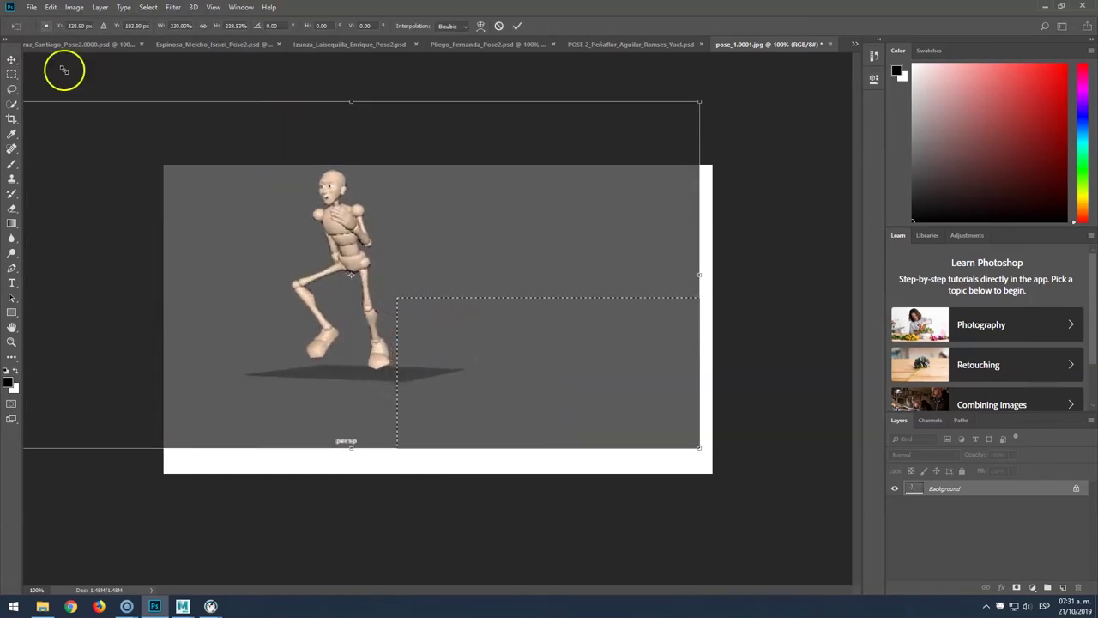
drag(427, 381, 503, 385)
mouse_move(282, 510)
mouse_down()
mouse_move(204, 525)
mouse_move(336, 312)
mouse_up()
key(Return)
click(350, 305)
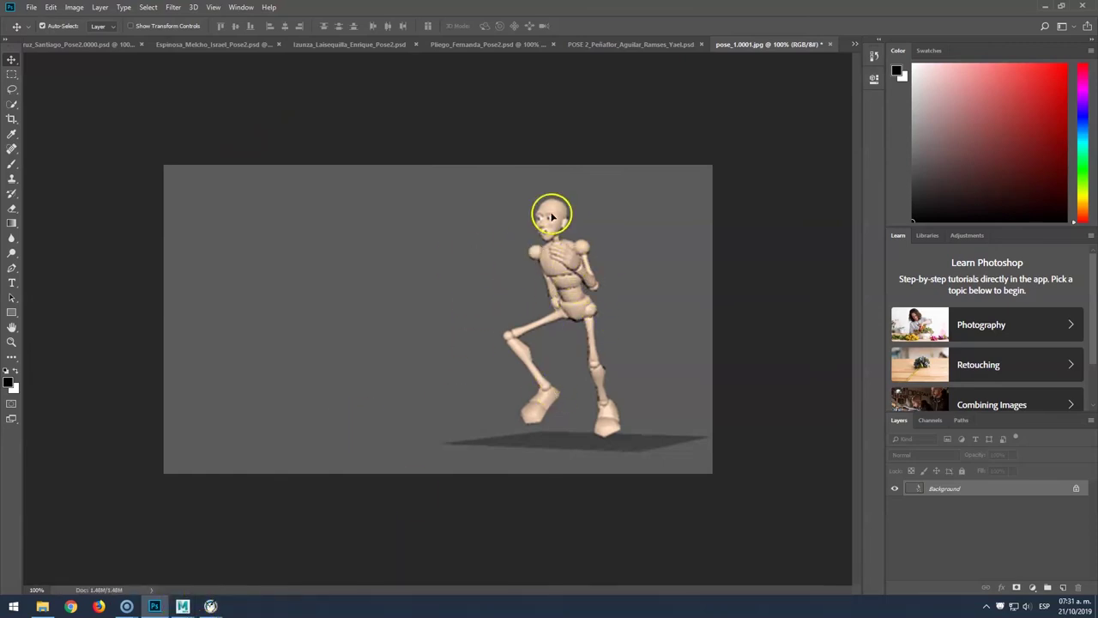
Zoom in to inspect the mannequin's head and torso, then zoom back out.
key(ctrl+plus)
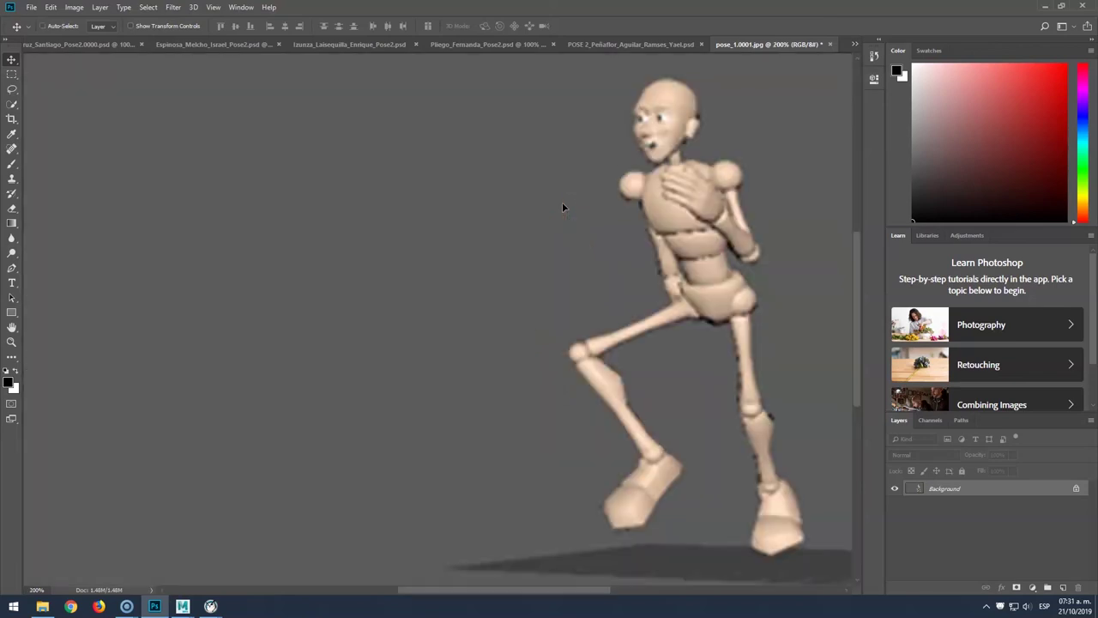
key(ctrl+plus)
mouse_move(785, 160)
mouse_down()
mouse_move(502, 232)
mouse_move(453, 190)
mouse_up()
key(ctrl+minus)
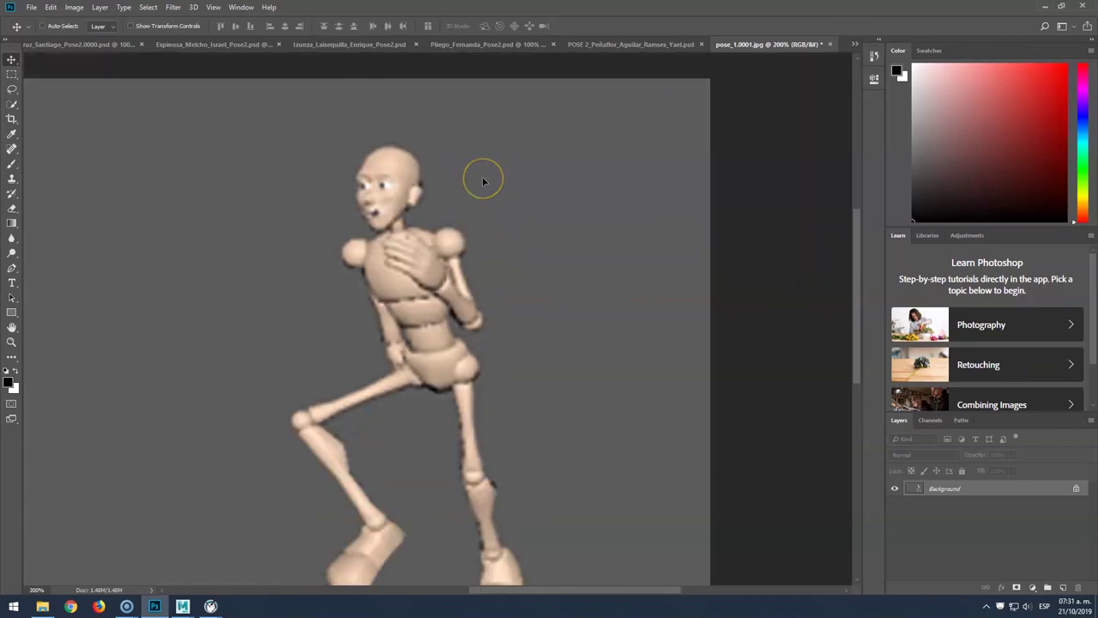
key(ctrl+minus)
click(186, 605)
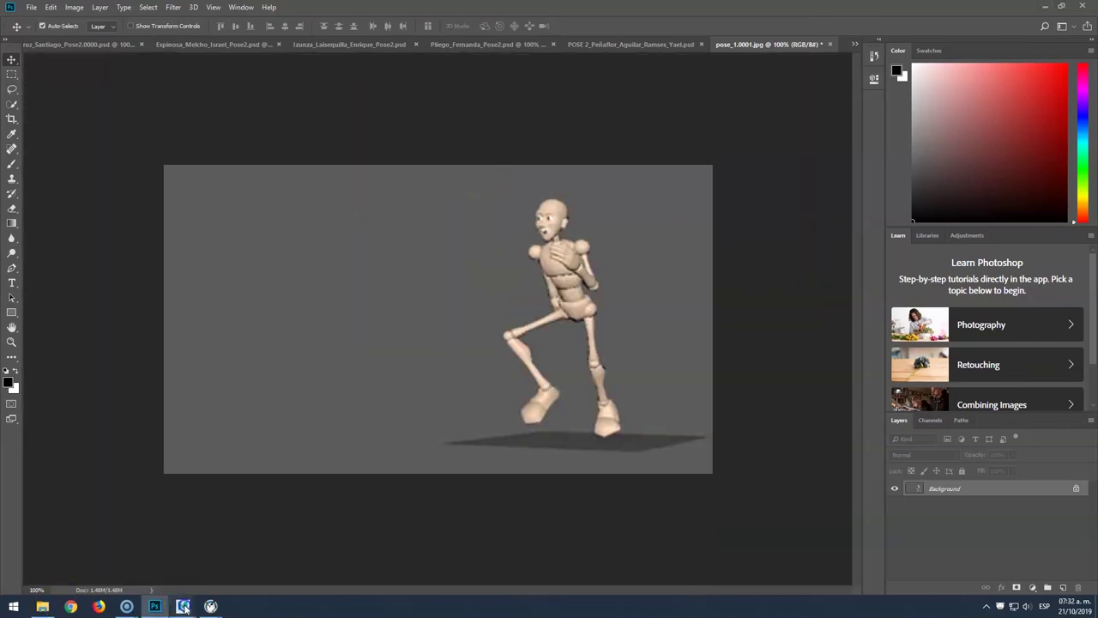
Show the camera's film gate and create a polygon cube.
click(213, 572)
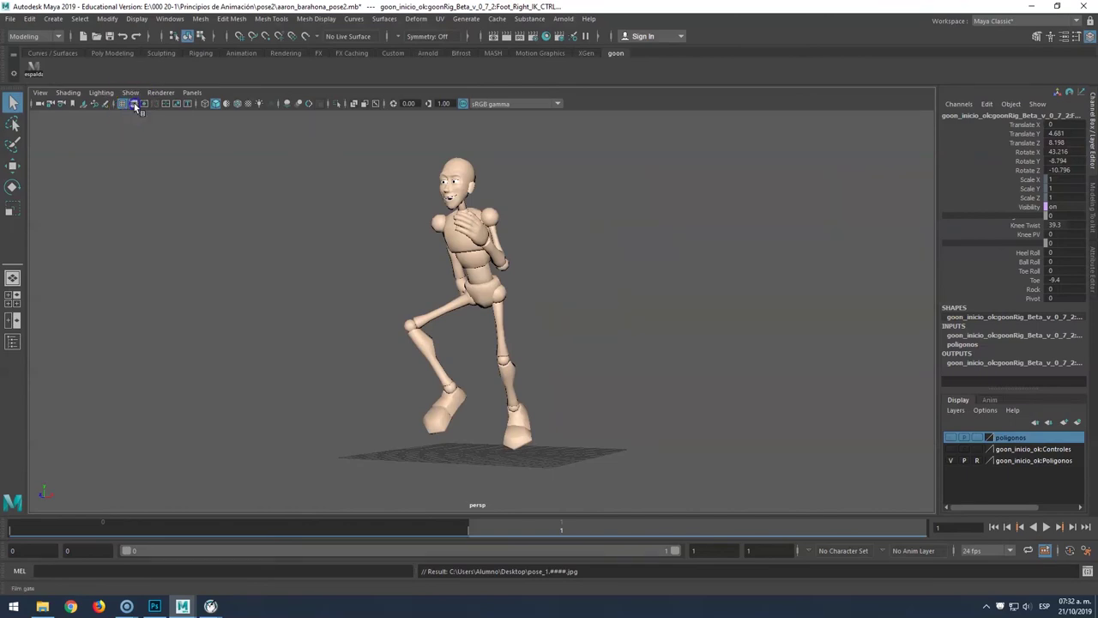
click(134, 105)
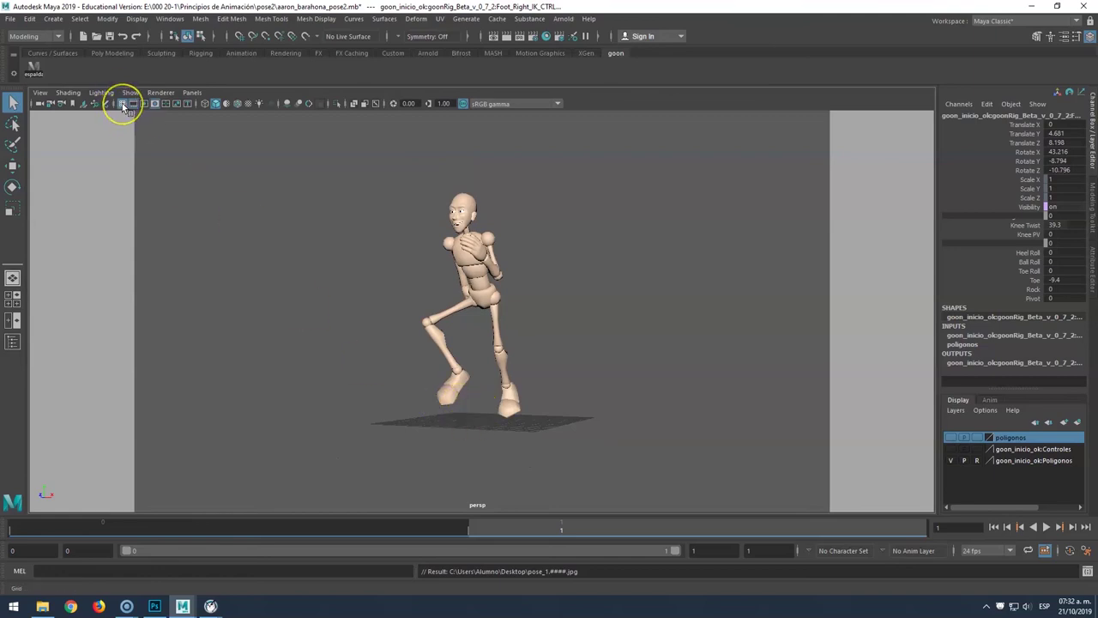
click(109, 56)
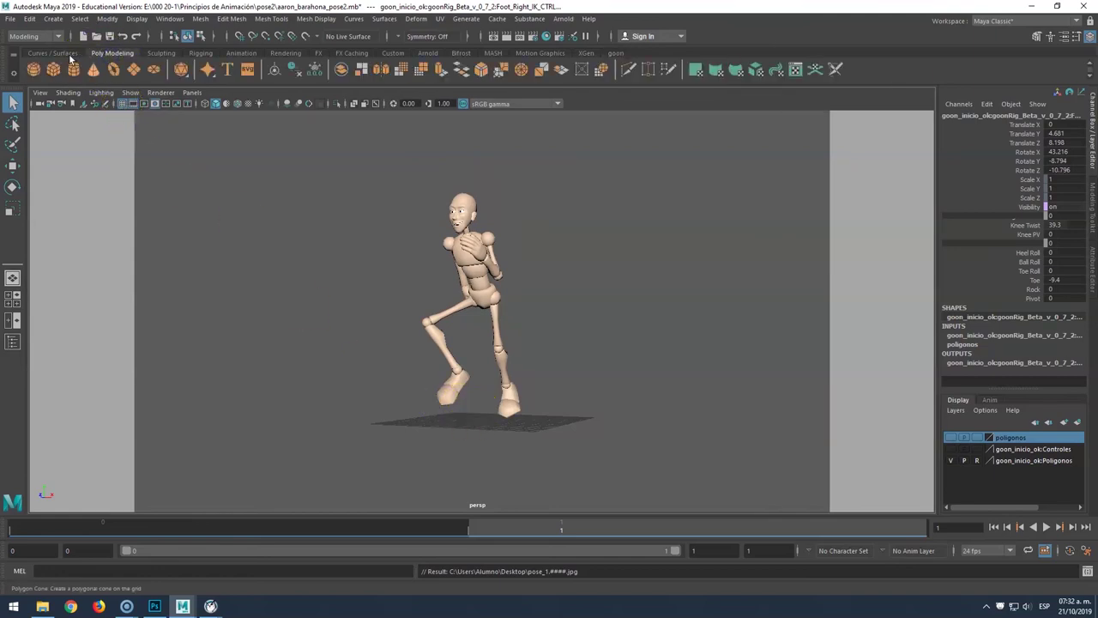
click(53, 70)
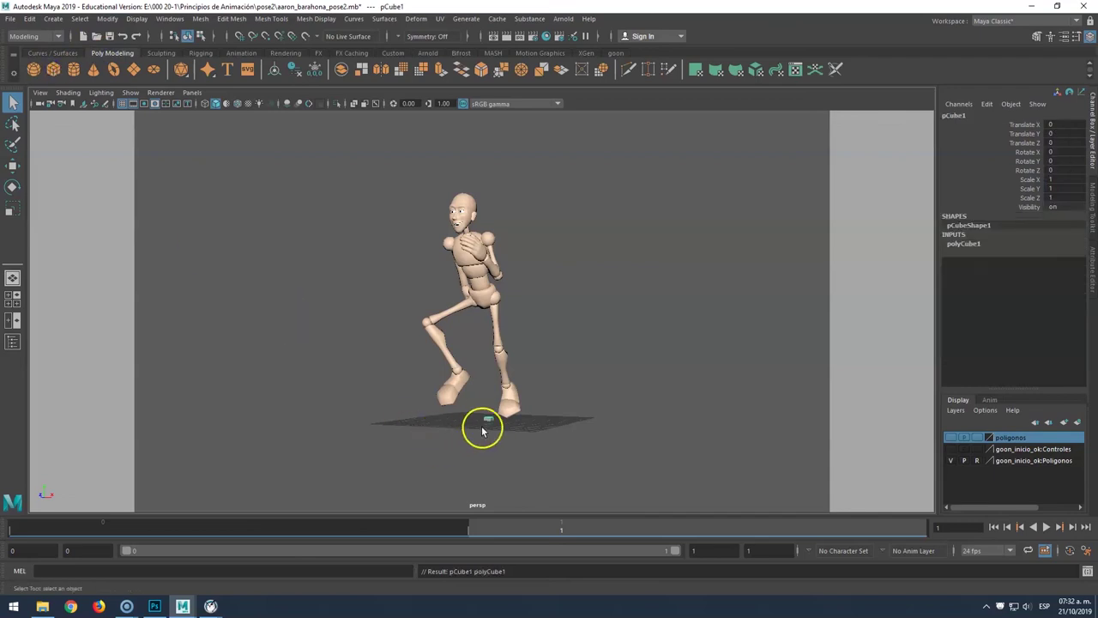
Scale pCube1 to roughly 103 × 0.73 × 129.5 as a thin floor, then deselect it.
key(w)
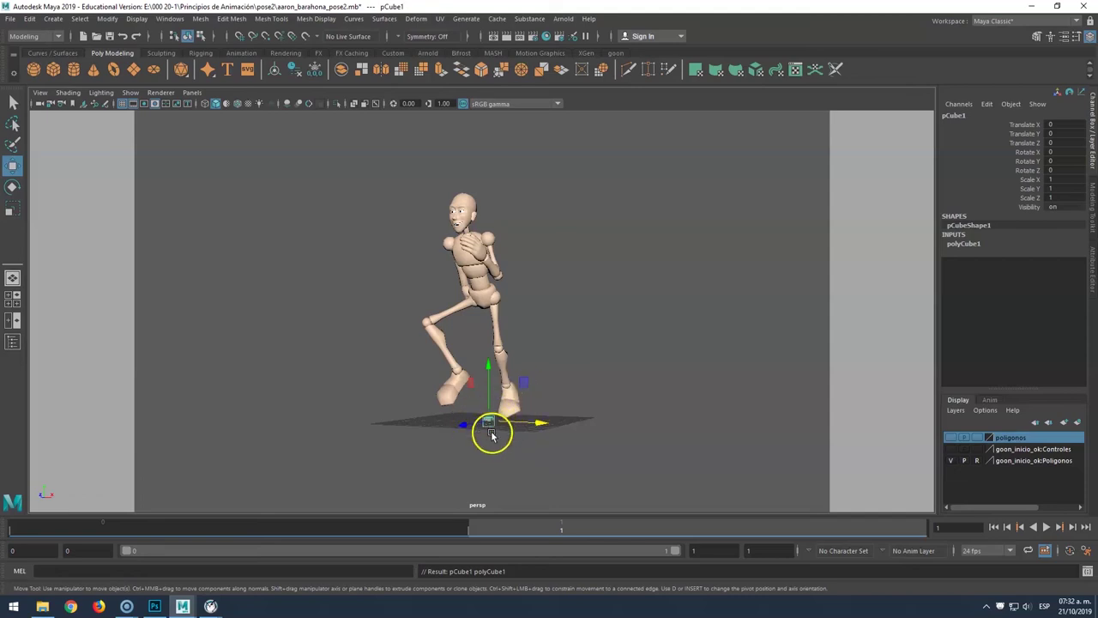
key(r)
drag(539, 422, 627, 437)
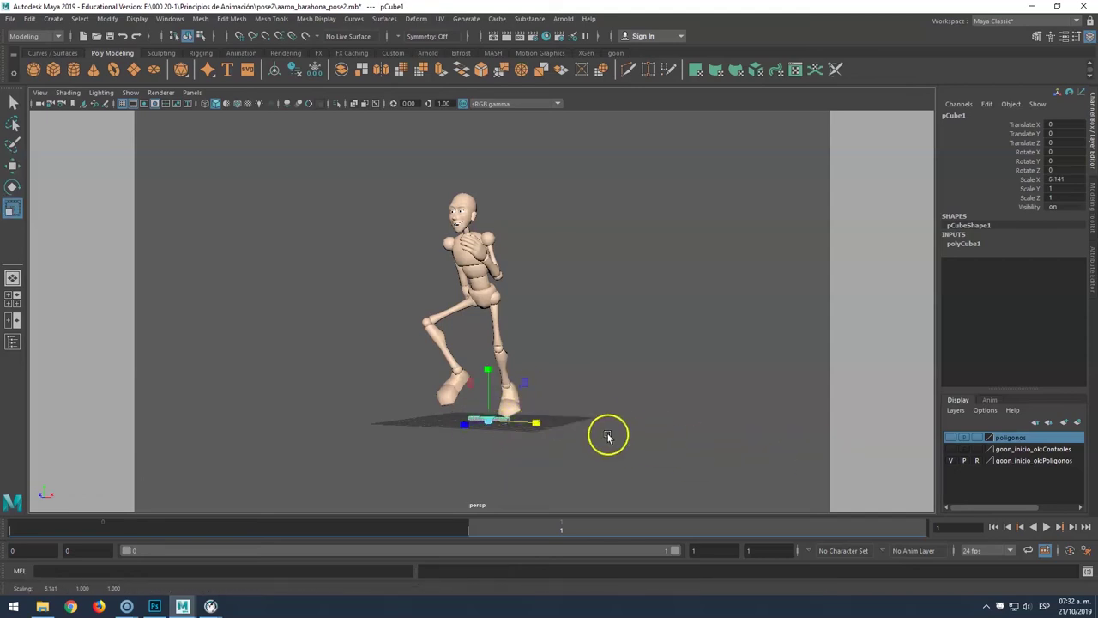
mouse_move(537, 424)
mouse_down()
mouse_move(515, 400)
mouse_move(606, 445)
mouse_move(660, 434)
mouse_up()
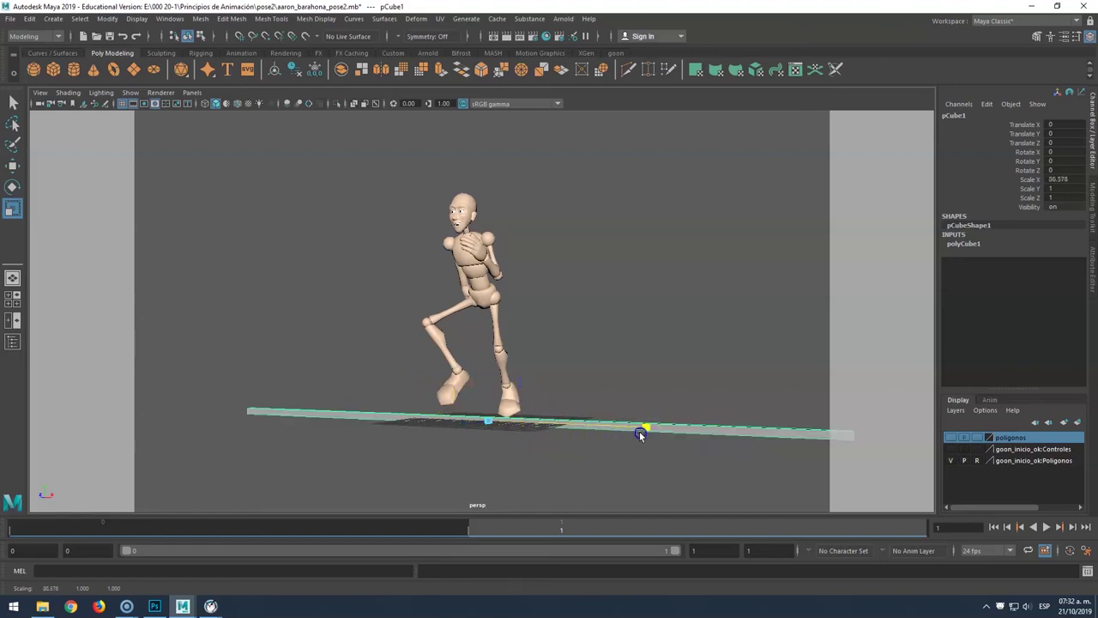
drag(466, 424, 387, 441)
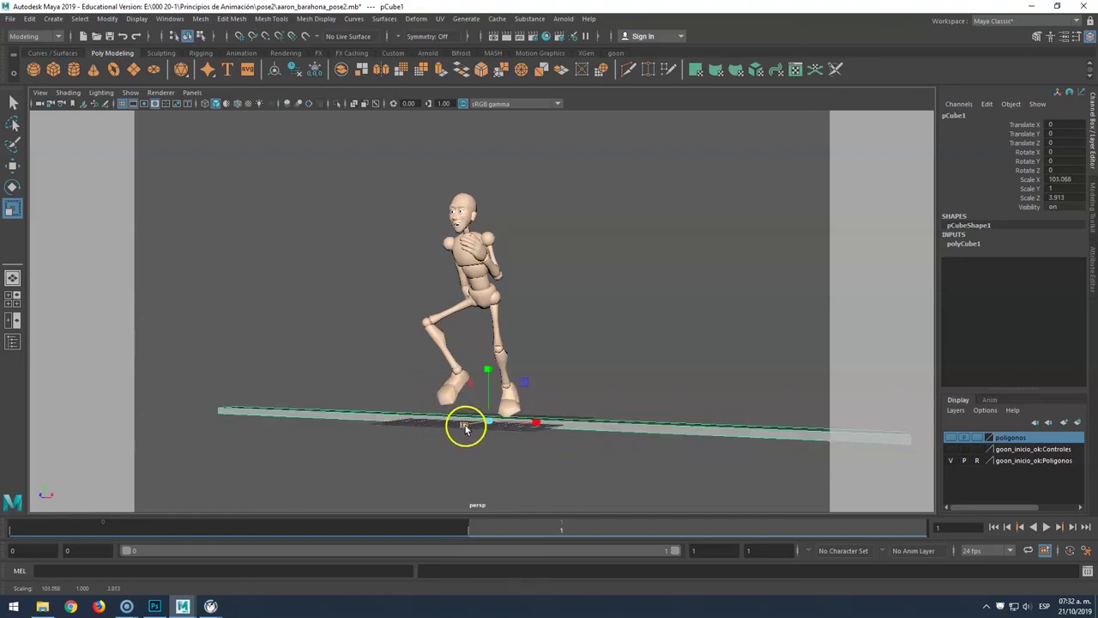
mouse_move(461, 434)
mouse_down()
mouse_move(113, 536)
mouse_move(343, 472)
mouse_up()
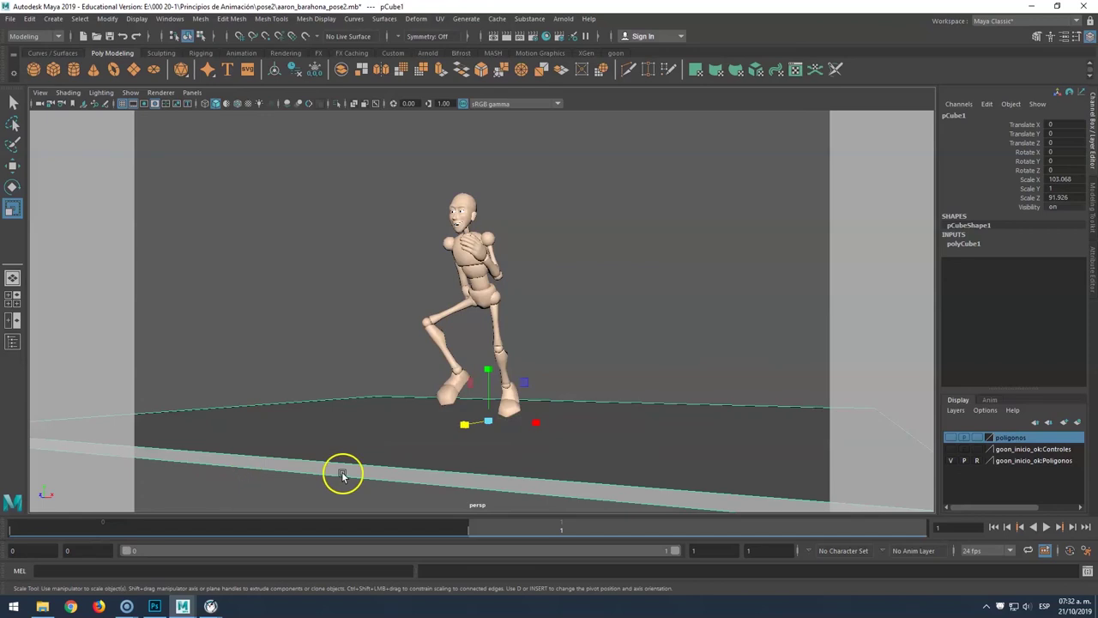
drag(466, 424, 443, 437)
drag(495, 370, 490, 376)
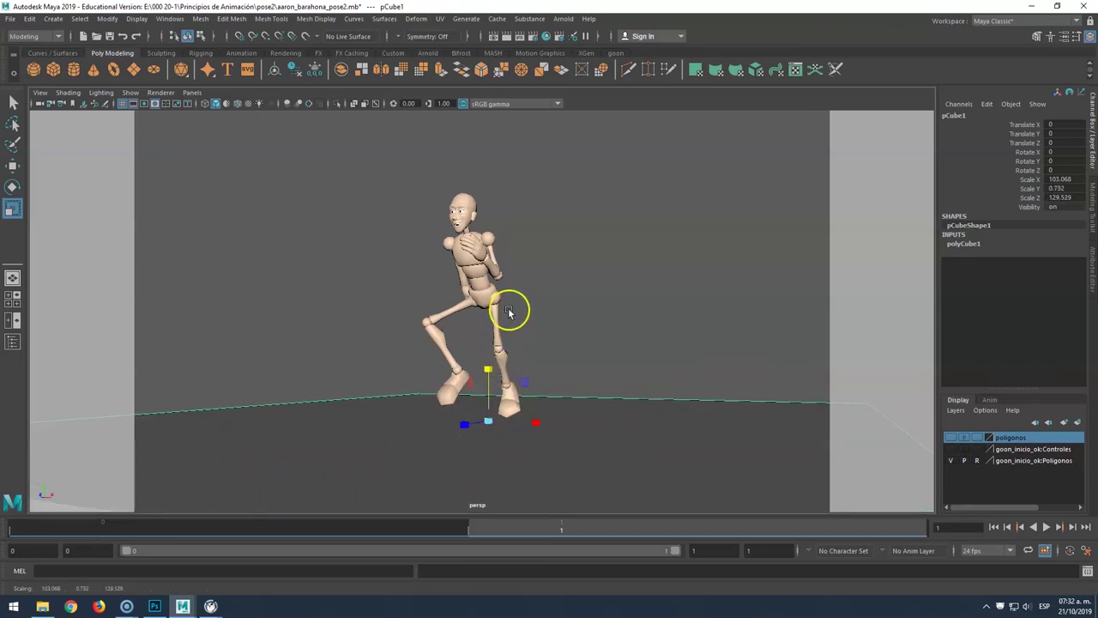
click(254, 170)
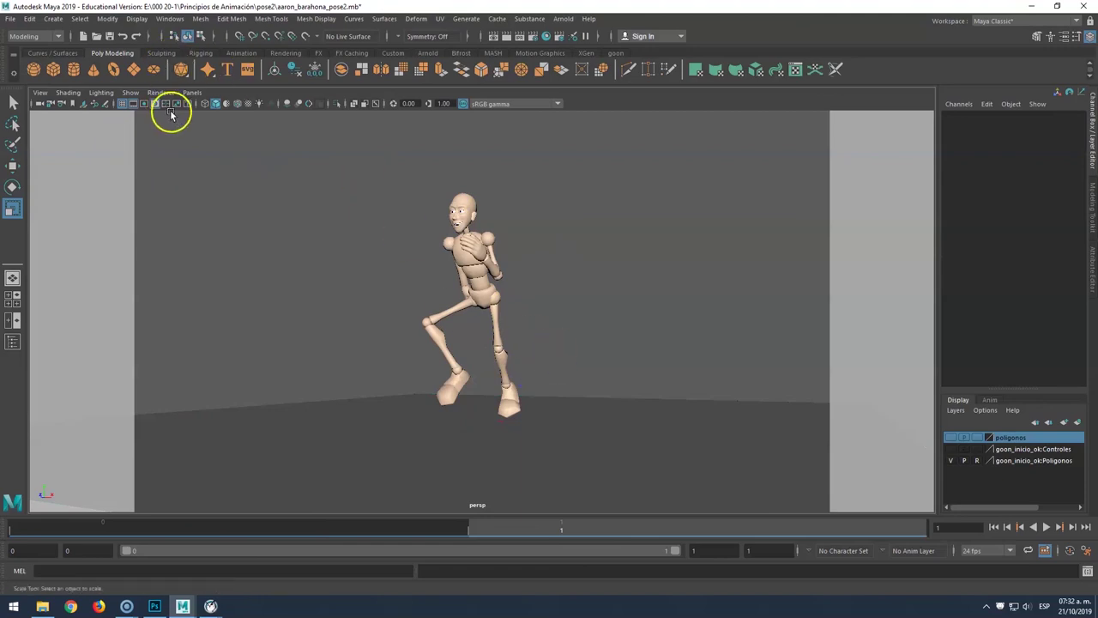
Move the camera closer and reframe it around the mannequin with the film gate shown.
click(135, 103)
click(134, 103)
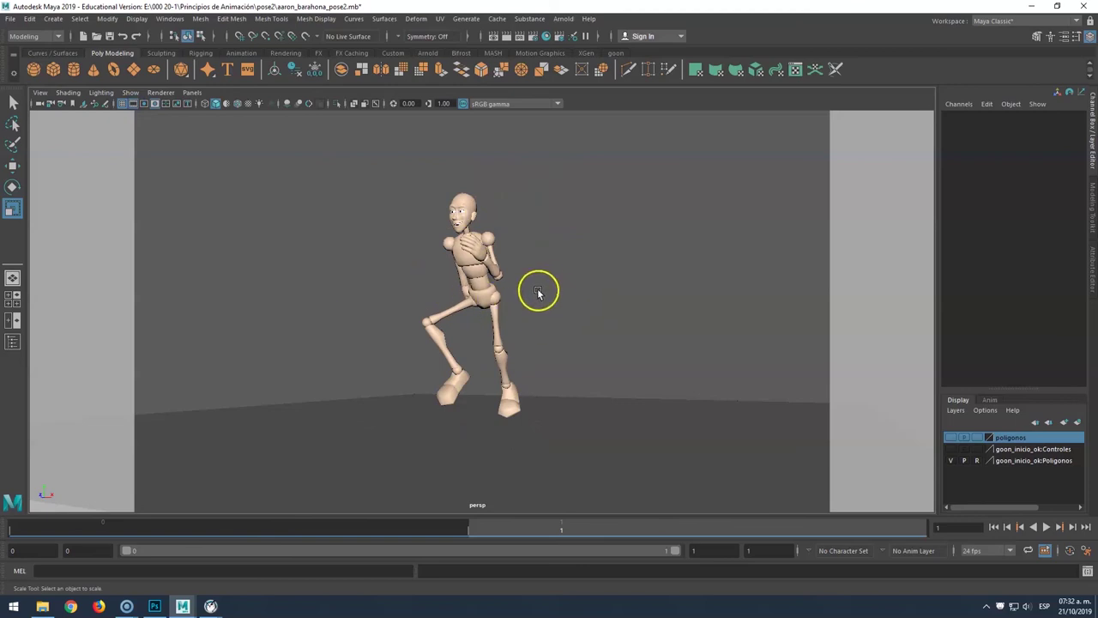
mouse_move(659, 284)
alt+right_down()
mouse_move(691, 298)
mouse_move(650, 278)
mouse_move(700, 294)
alt+right_up()
mouse_move(656, 271)
alt+mouse_down()
mouse_move(743, 284)
mouse_move(713, 277)
alt+mouse_up()
alt+right_drag(713, 277, 703, 276)
mouse_move(704, 276)
alt+mouse_down()
mouse_move(686, 265)
mouse_move(691, 289)
mouse_move(704, 281)
alt+mouse_up()
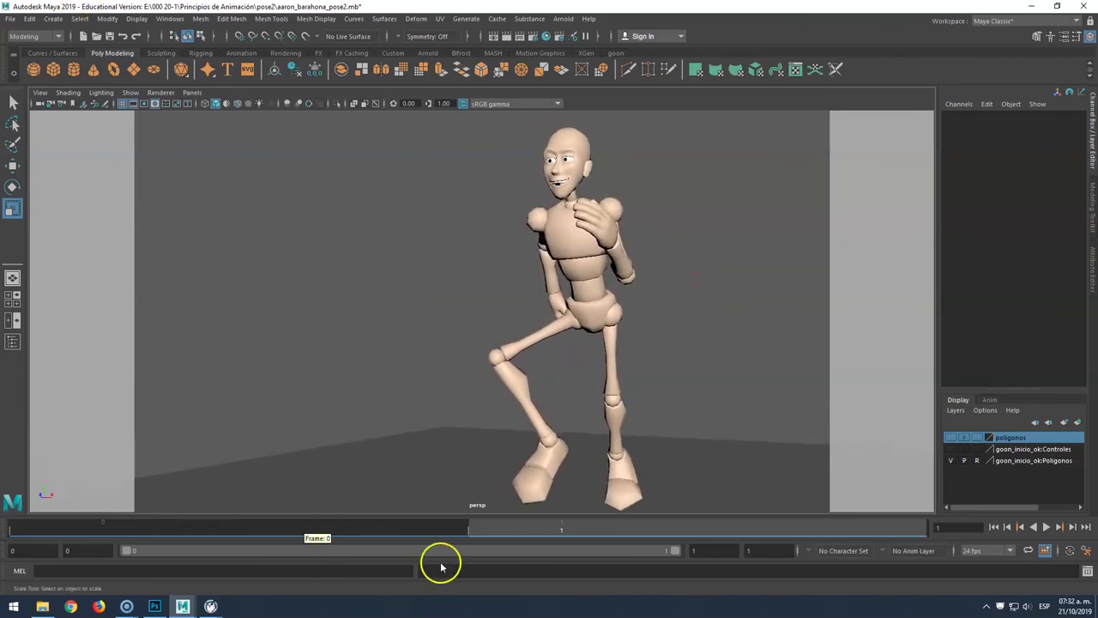
Playblast the pose as pose_1 JPEG frames to the desktop, close FCheck and minimize Maya.
right_click(486, 525)
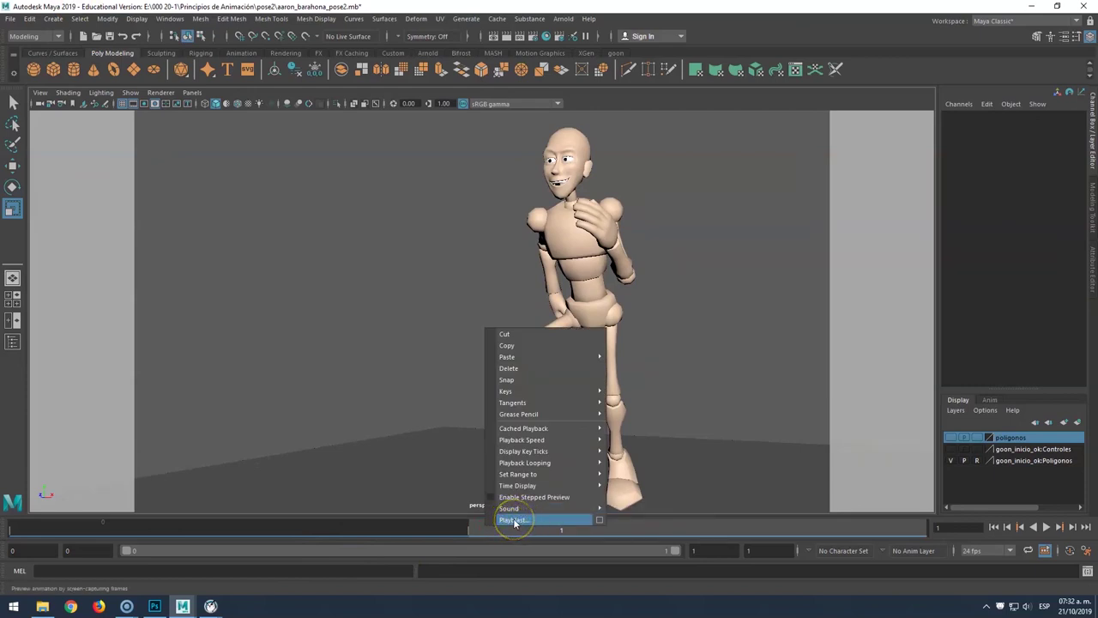
click(516, 520)
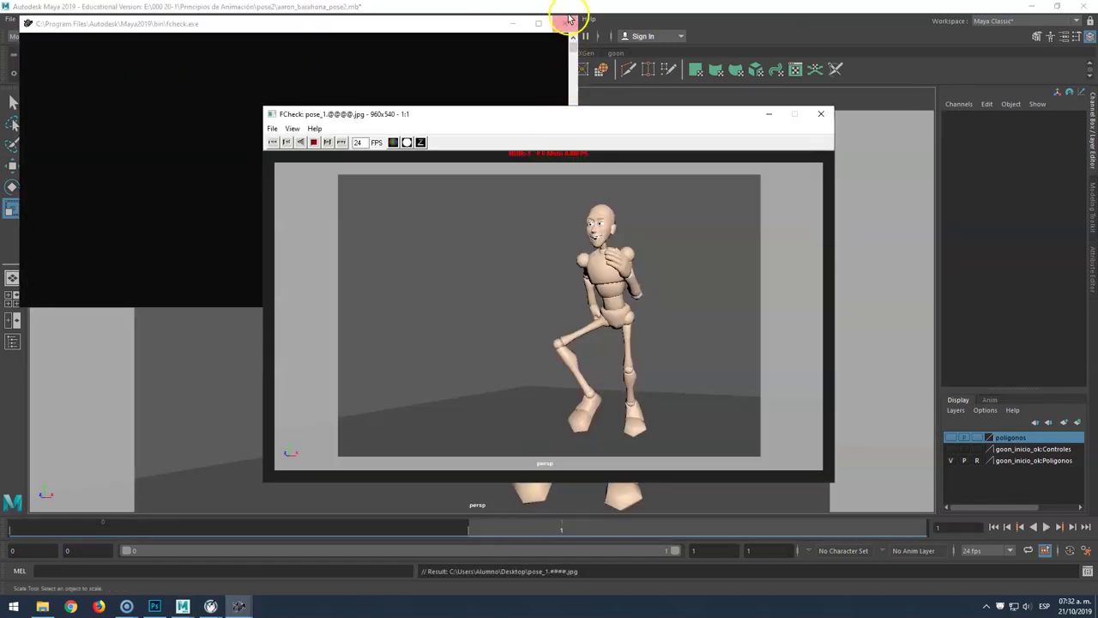
click(568, 19)
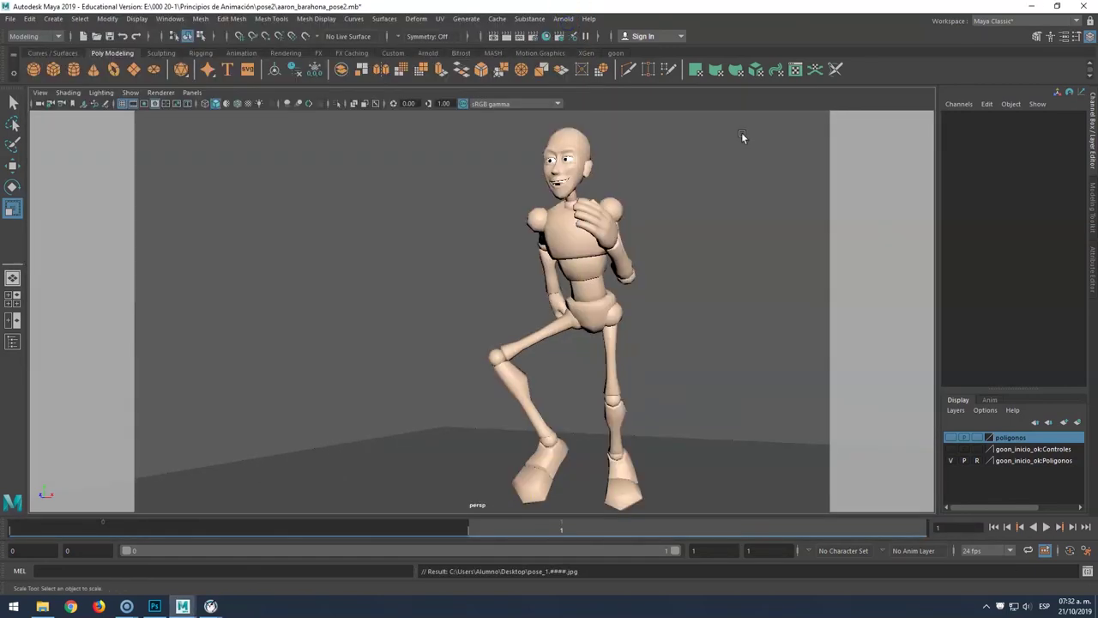
click(1032, 6)
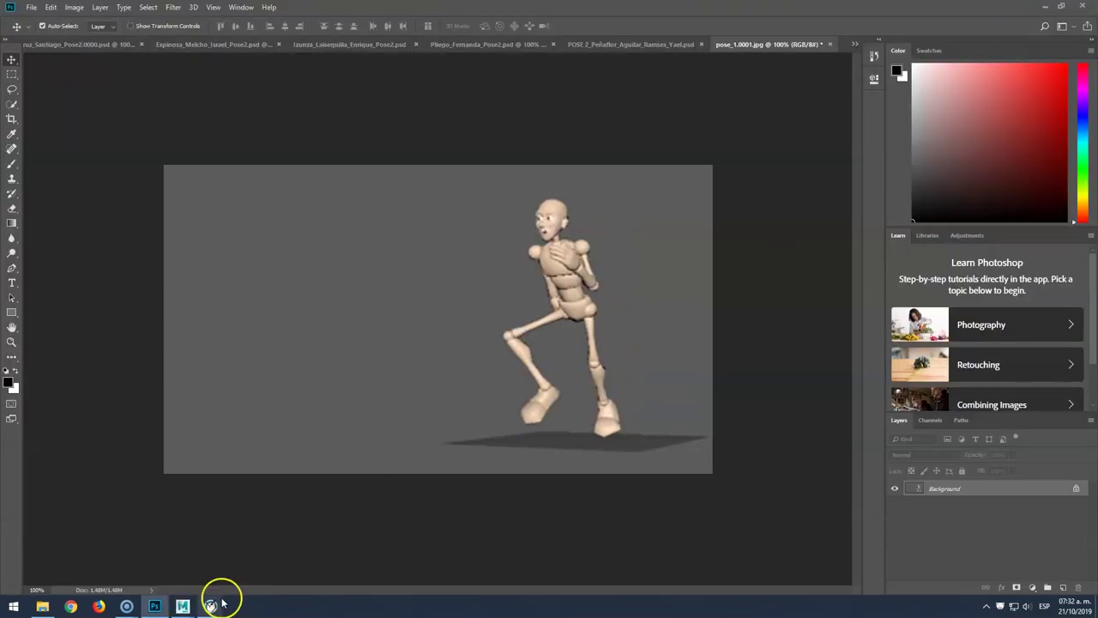
Reopen pose_1.0001 with Ctrl+O and update it to the new render with the floor.
click(156, 608)
click(155, 607)
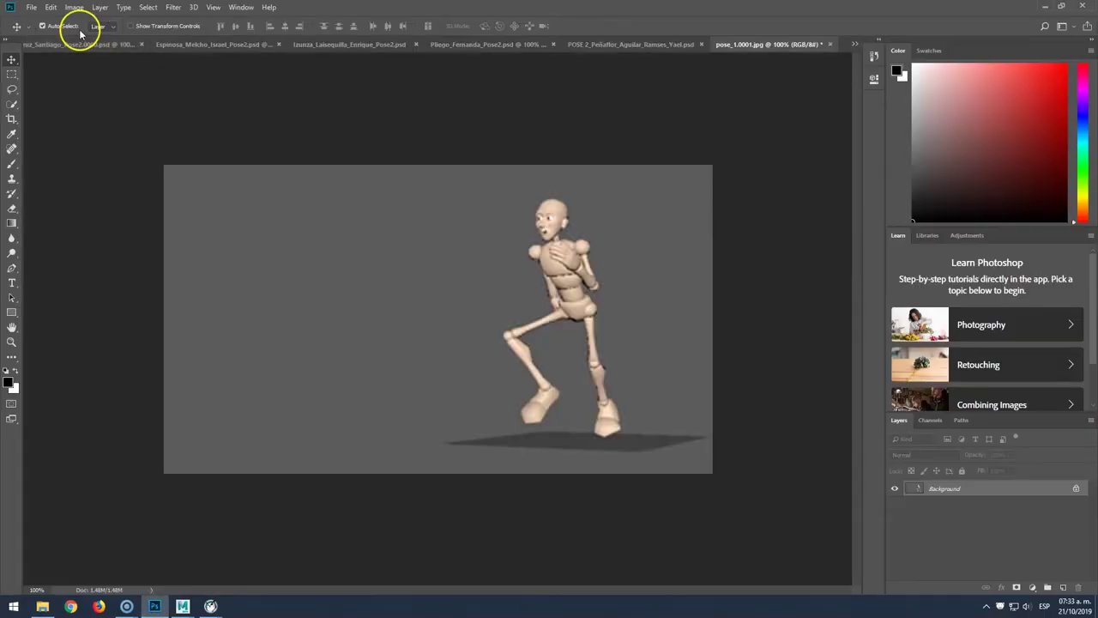
key(ctrl+o)
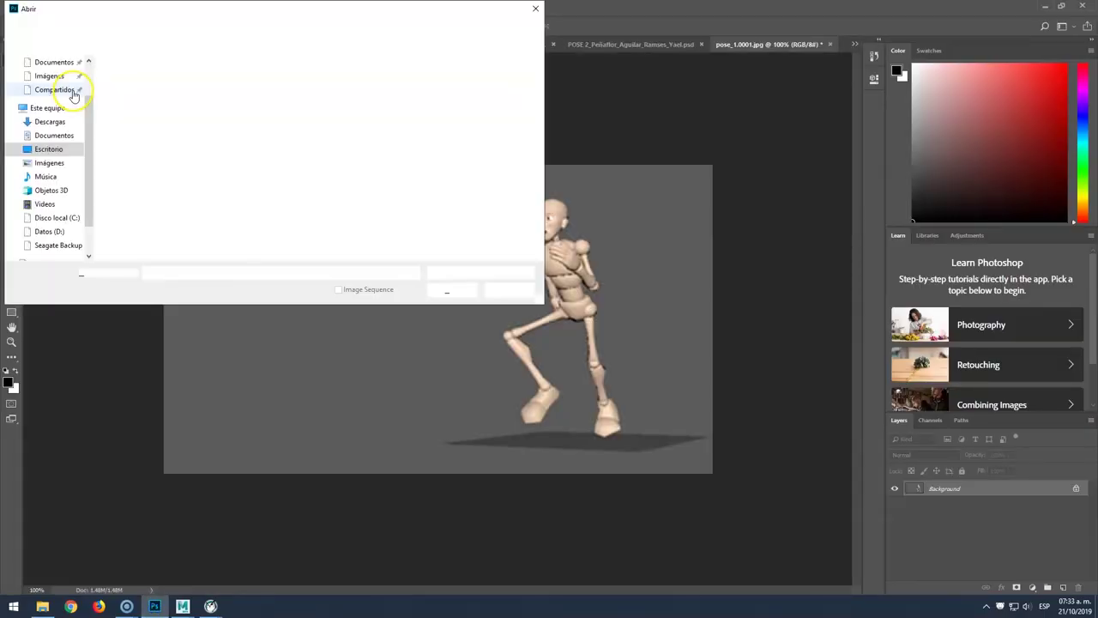
click(322, 92)
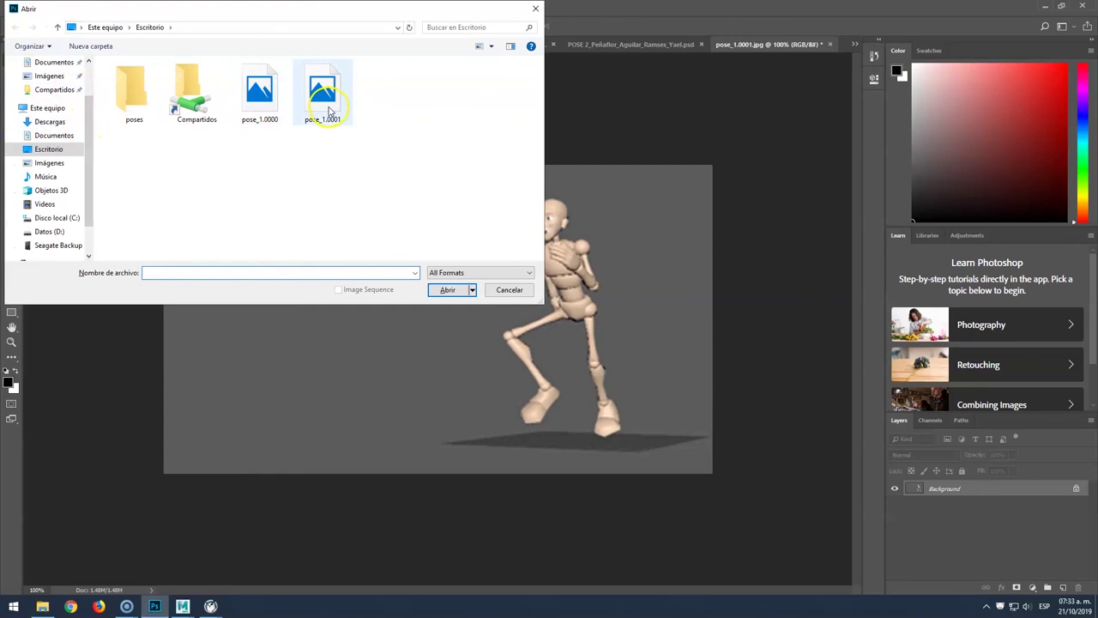
click(447, 290)
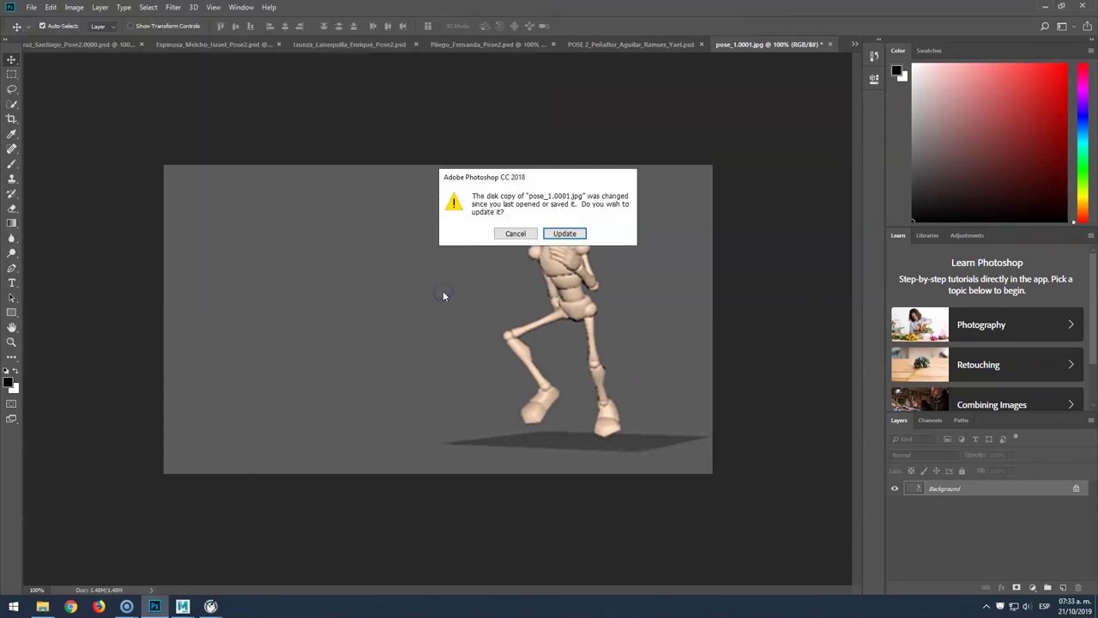
click(564, 234)
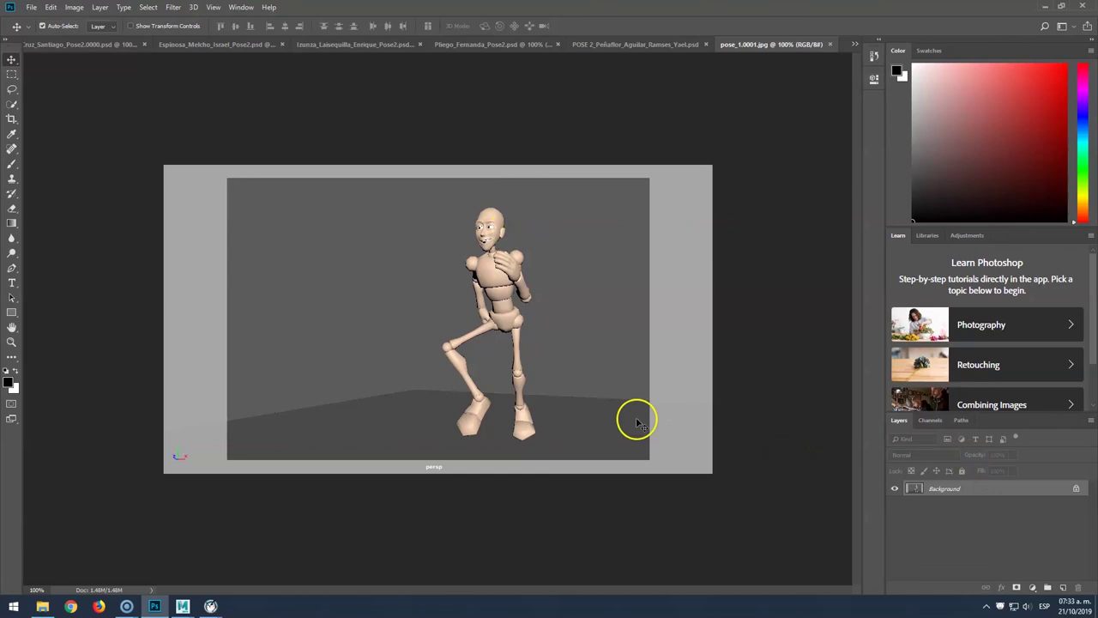
Scale the render up from its corners and shift it so the scene fills the canvas.
key(ctrl+t)
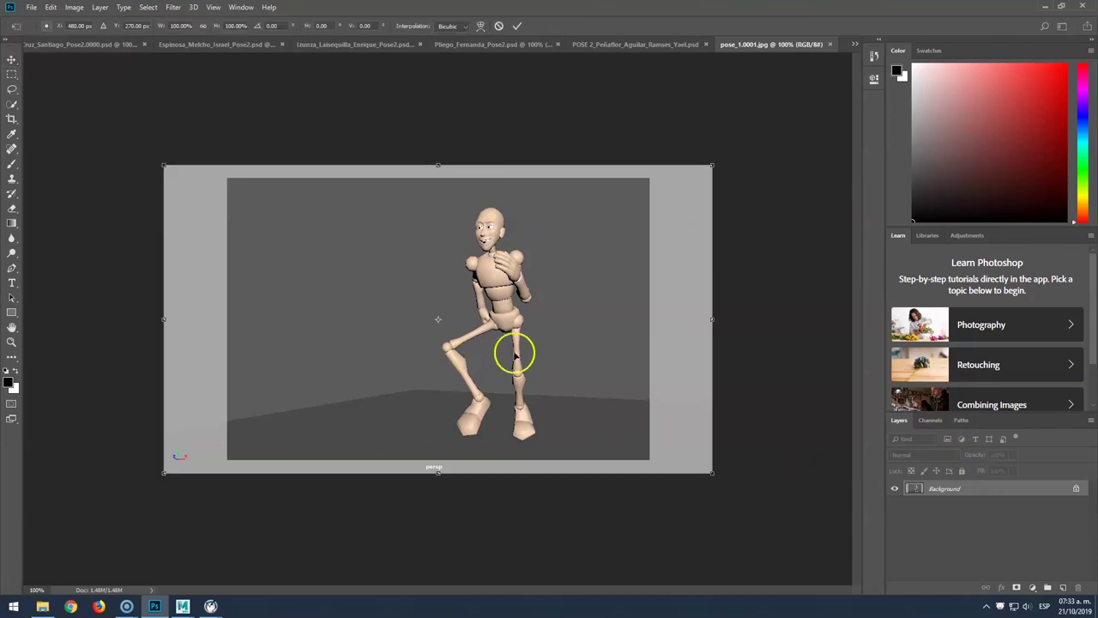
drag(711, 165, 810, 110)
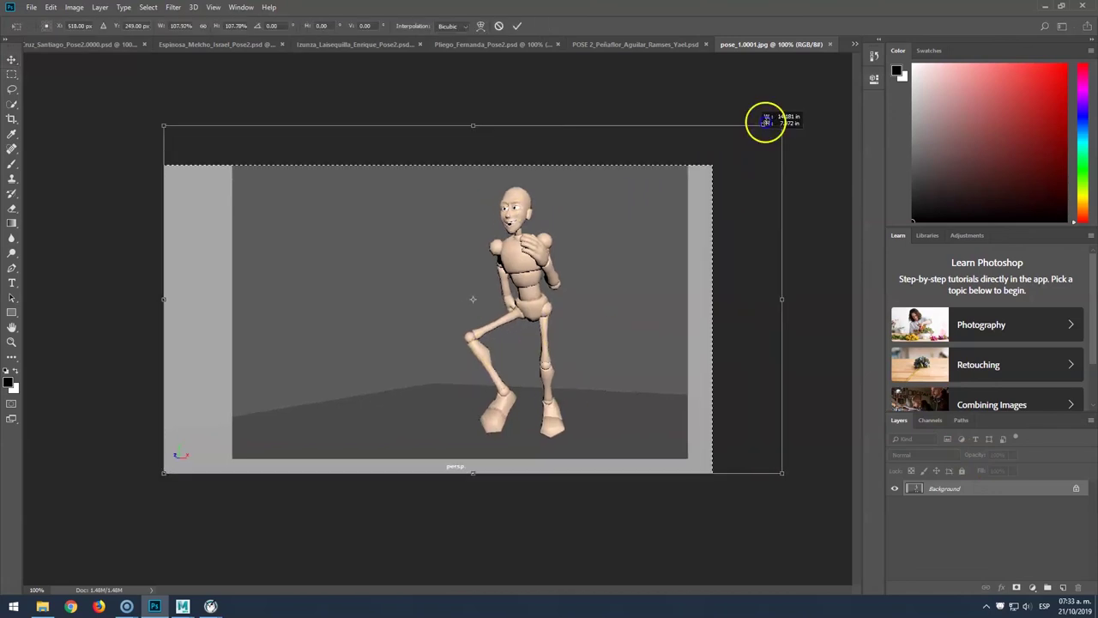
drag(163, 473, 105, 505)
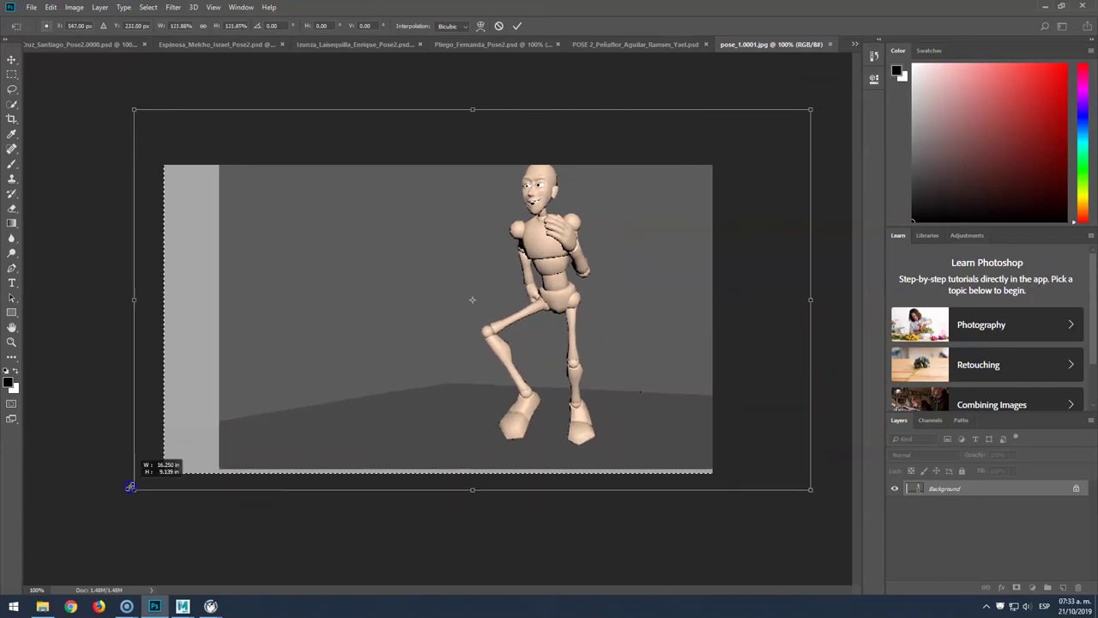
drag(386, 324, 377, 337)
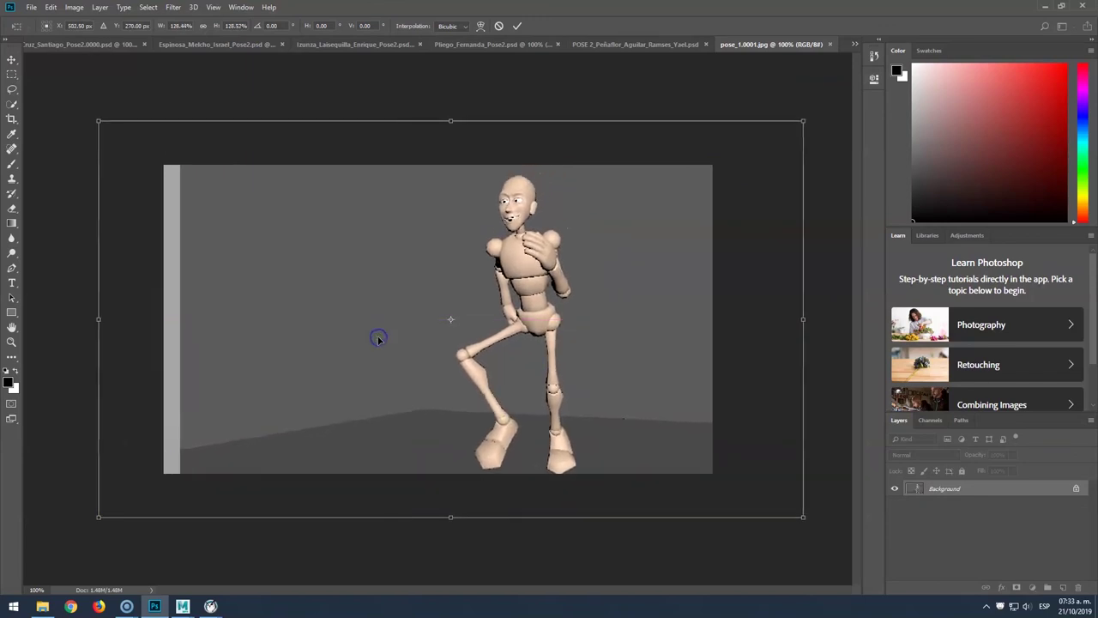
key(Return)
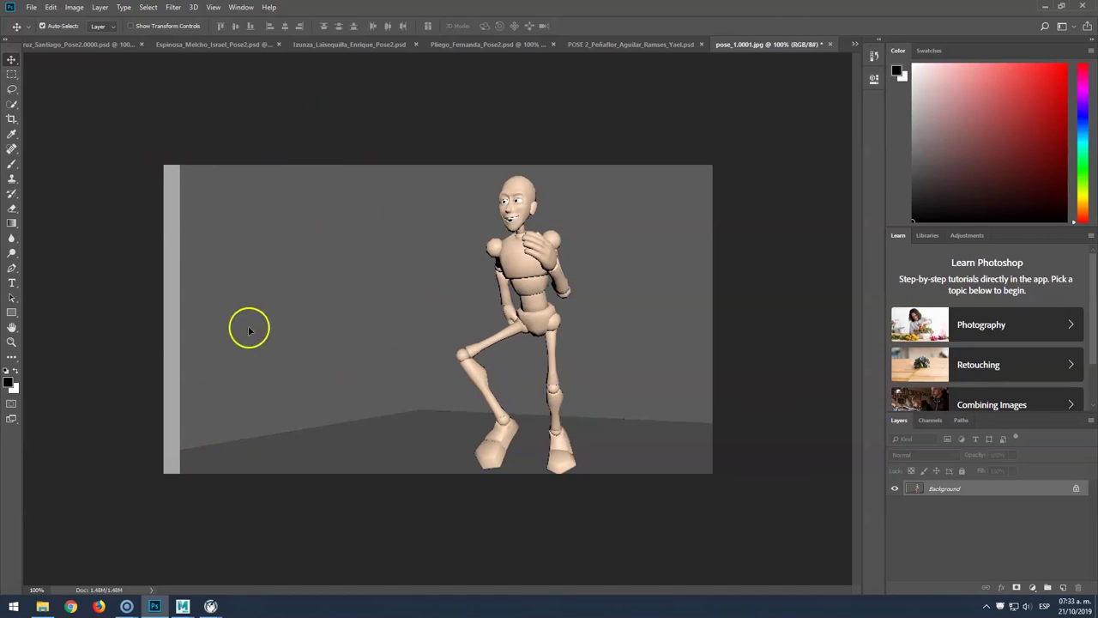
click(32, 7)
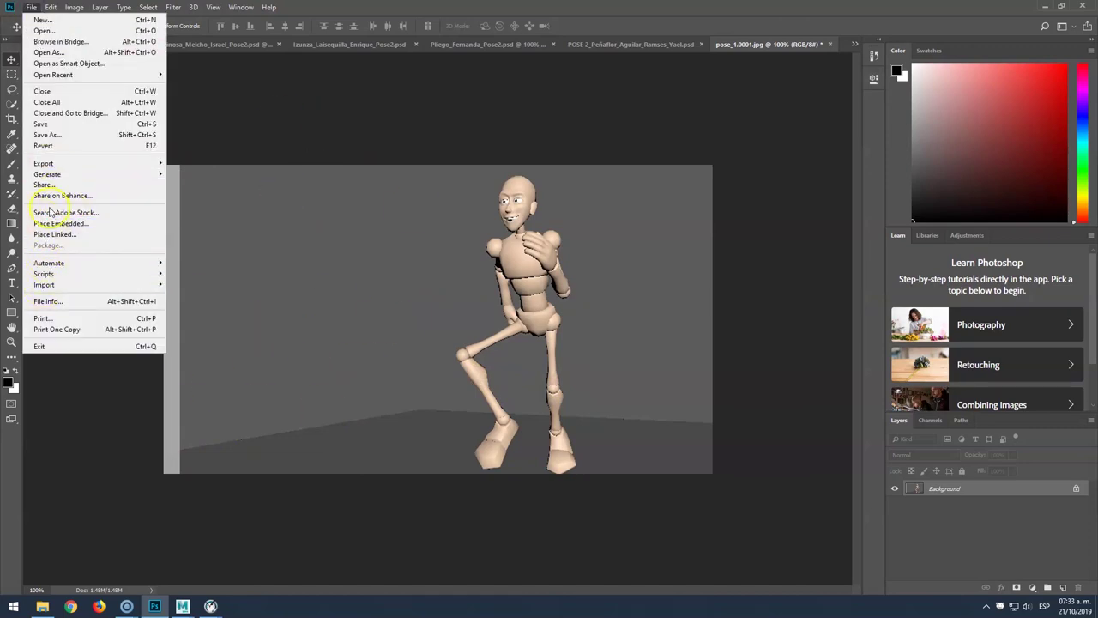
Add two new empty layers to the document.
click(984, 504)
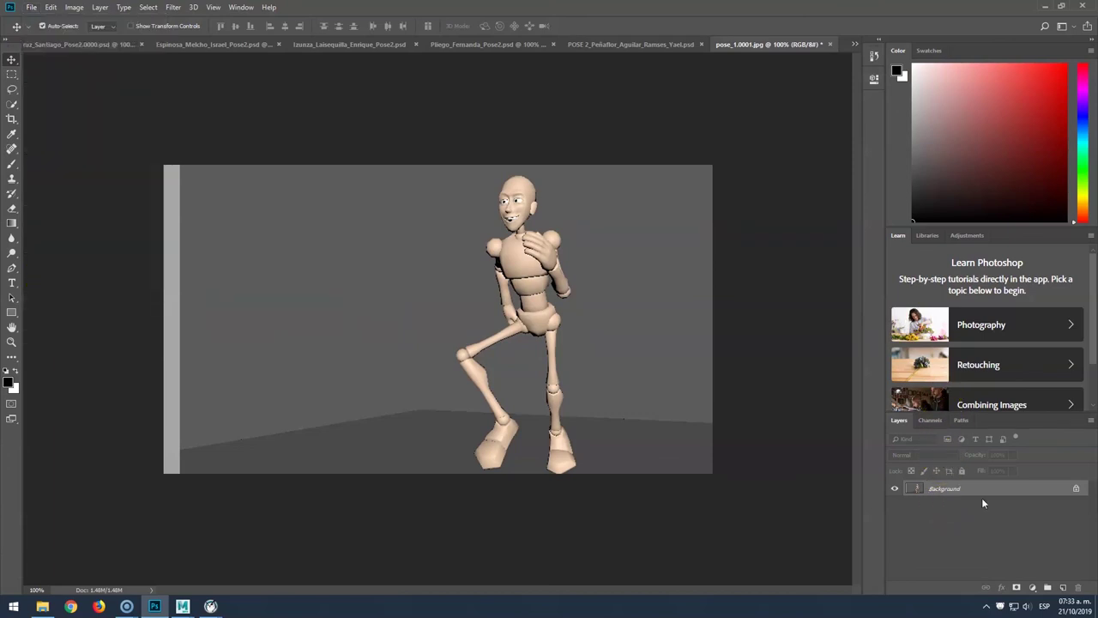
click(1063, 587)
click(1063, 587)
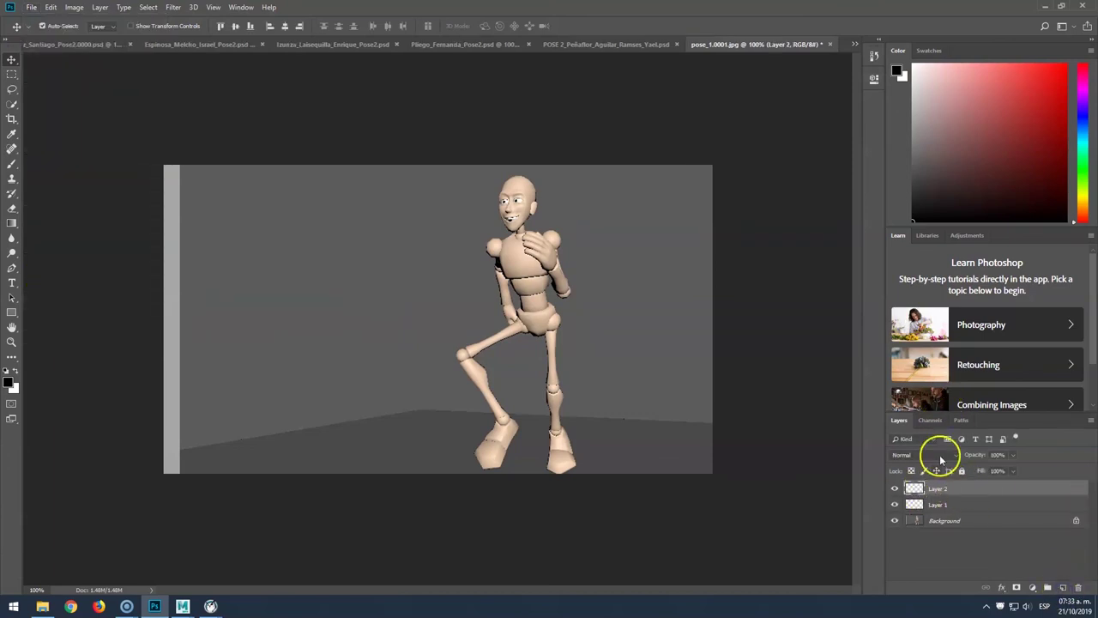
Save the image to the desktop as JPEG a_n_p1 at Quality 12 (Maximum).
click(31, 6)
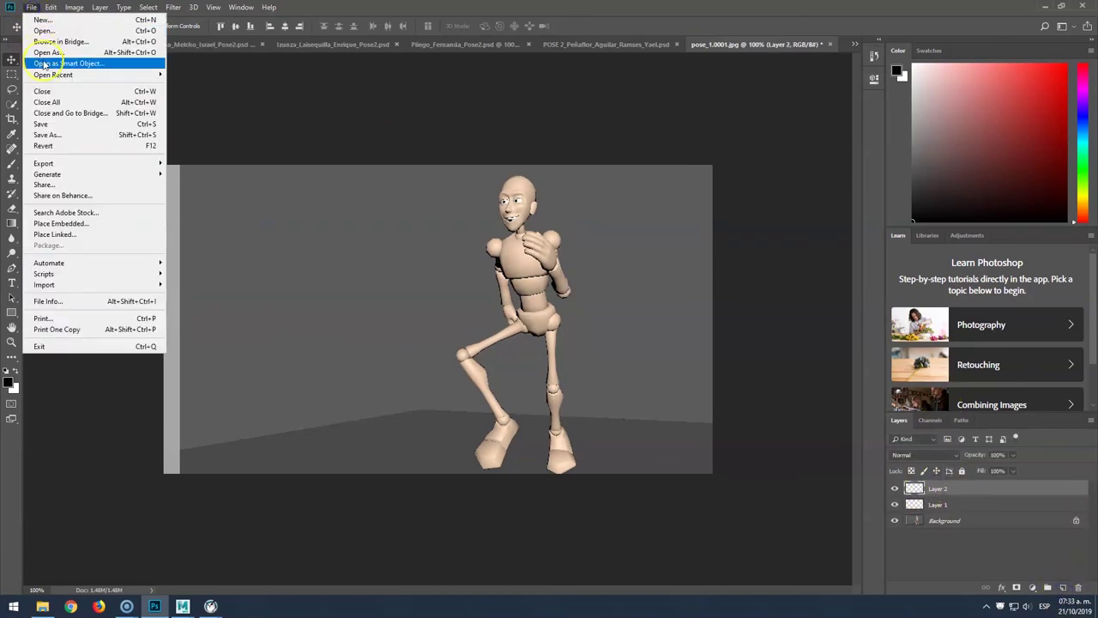
click(53, 139)
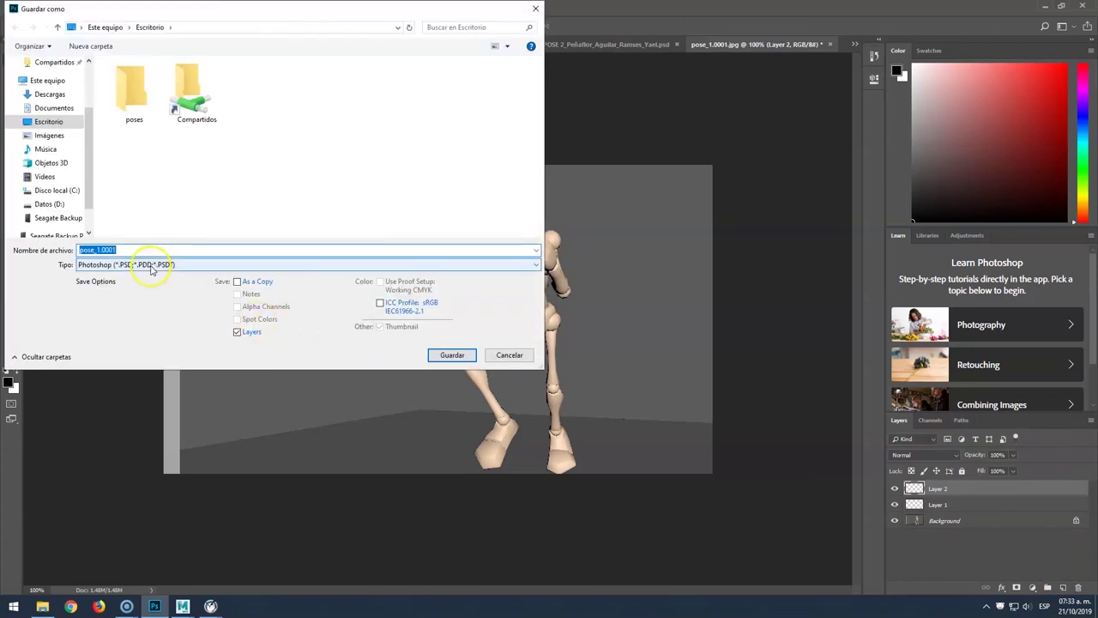
click(152, 265)
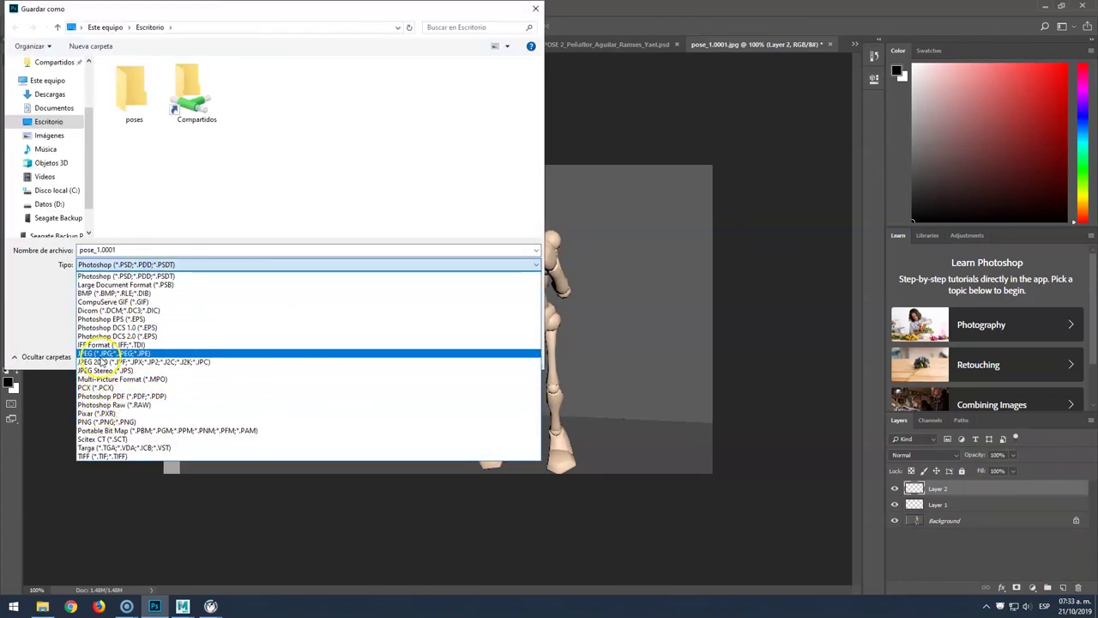
click(102, 354)
click(318, 109)
double_click(129, 249)
text(a_n_p1)
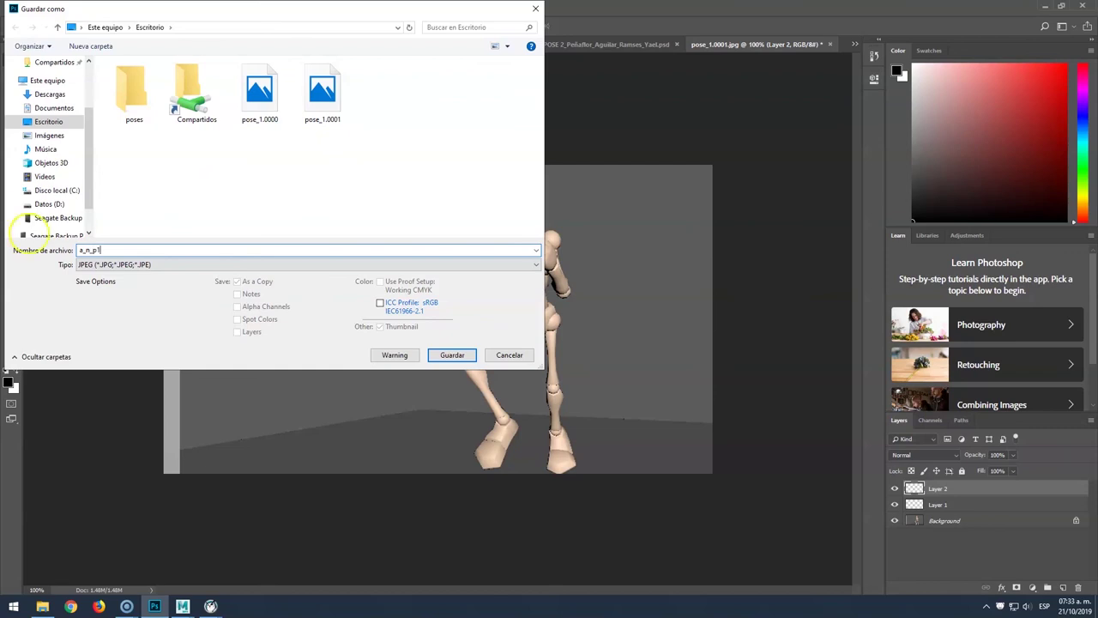
click(452, 354)
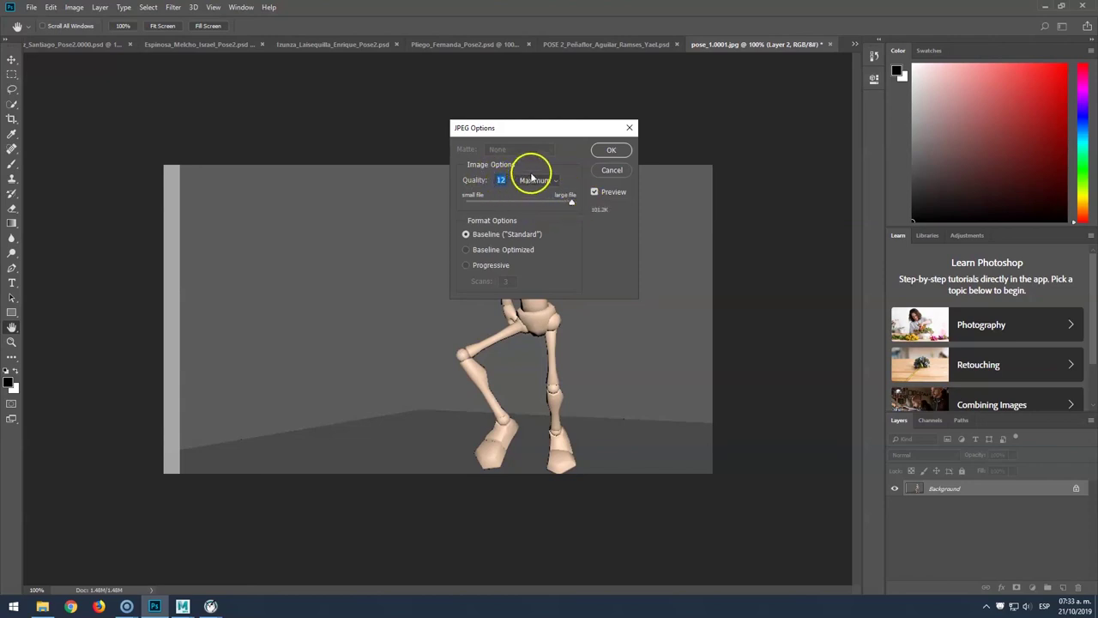
click(611, 151)
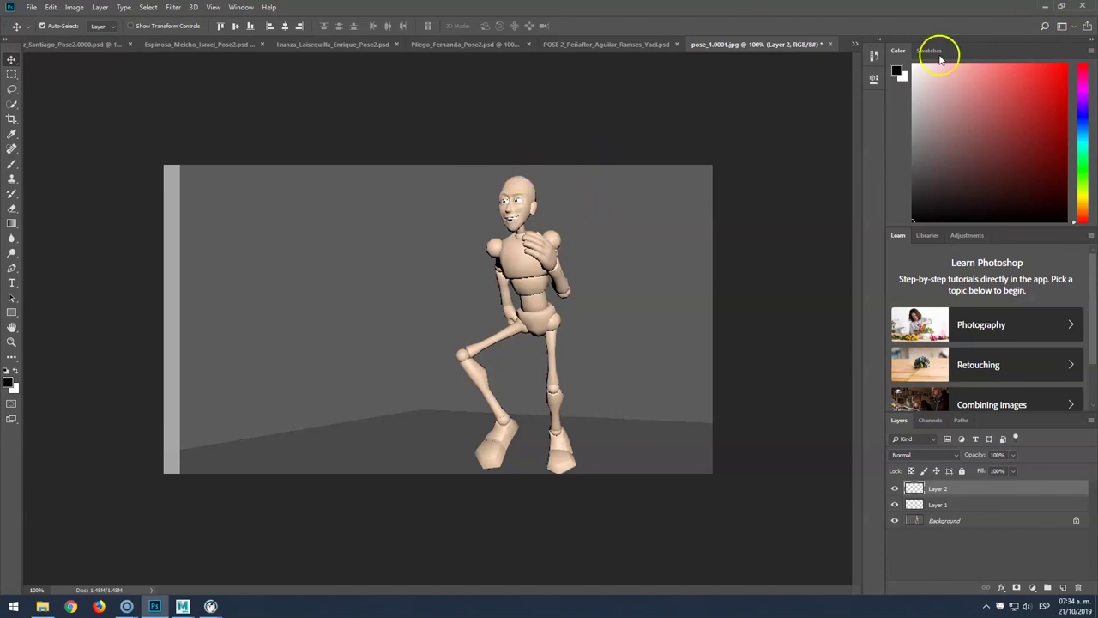
Minimize Photoshop and close Maya's Output Window to reveal a_n_p1 on the desktop.
click(1045, 9)
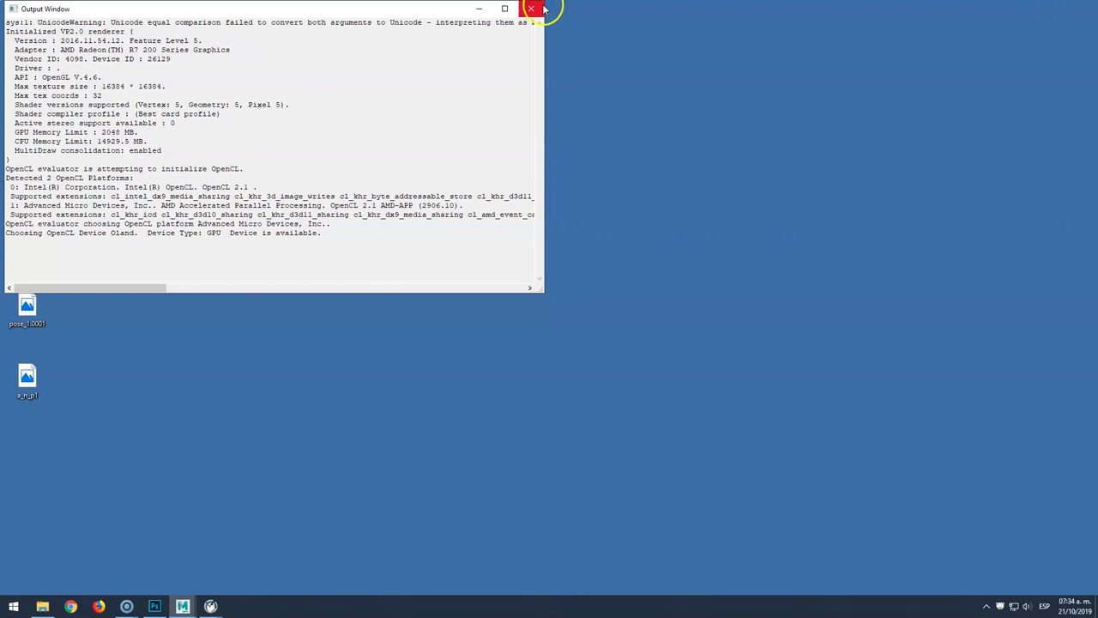
click(532, 9)
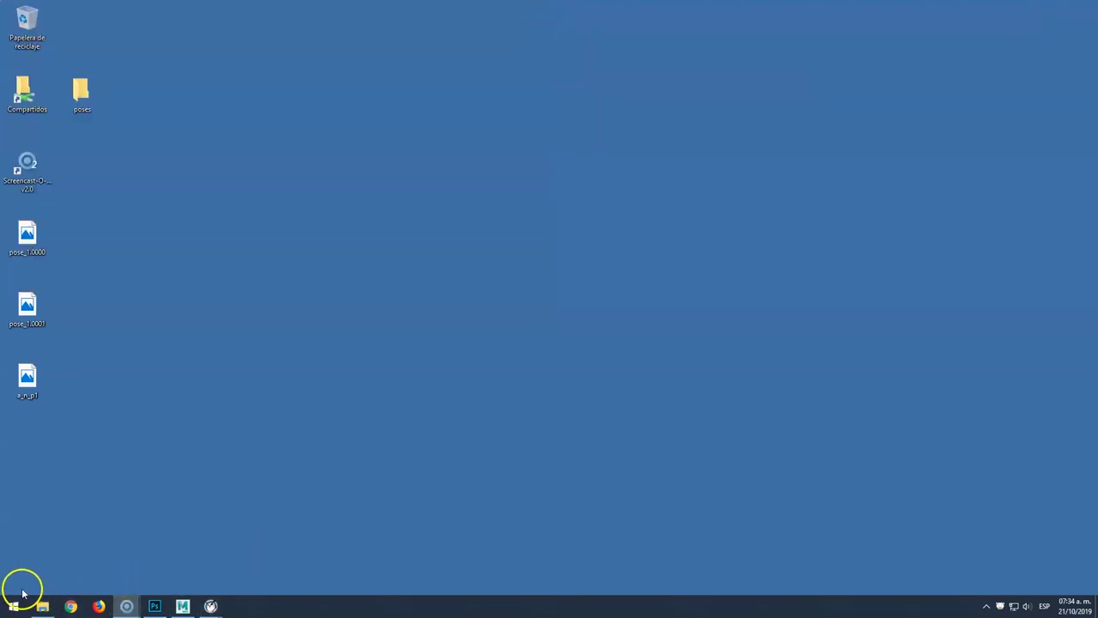